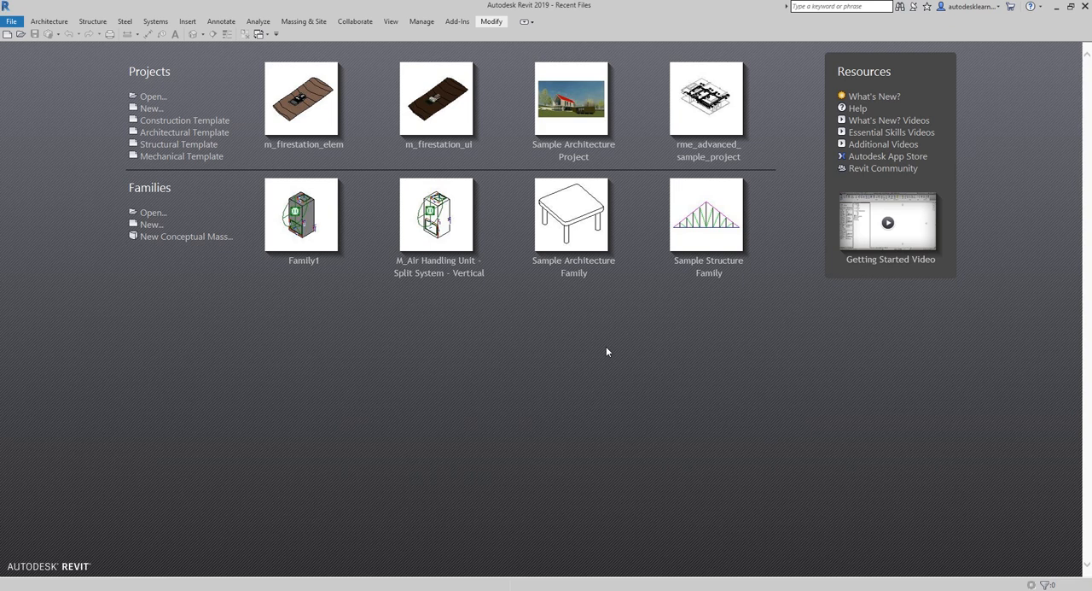
- Create a project from the Architectural Template and start an in-place mass named BUILDING
{"action": "left_click", "coordinate": [188, 135]}
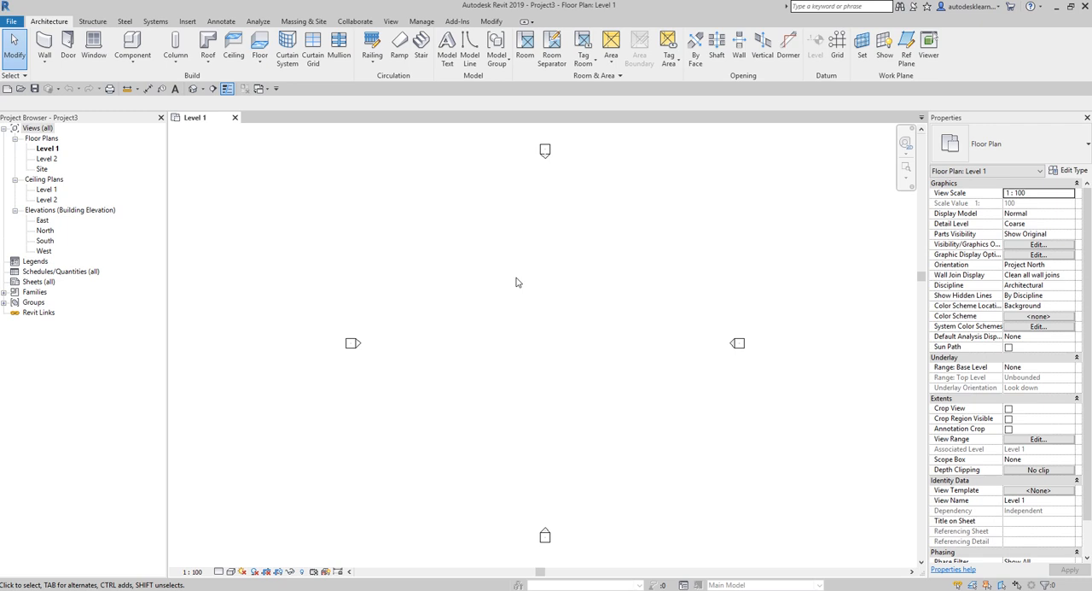
{"action": "left_click", "coordinate": [300, 22]}
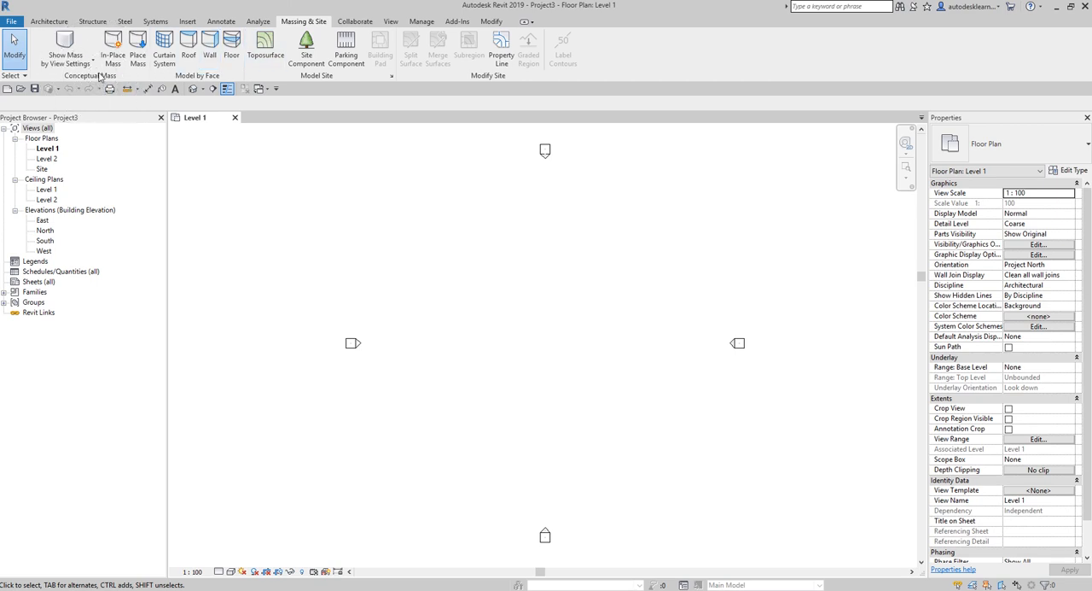
{"action": "left_click", "coordinate": [117, 44]}
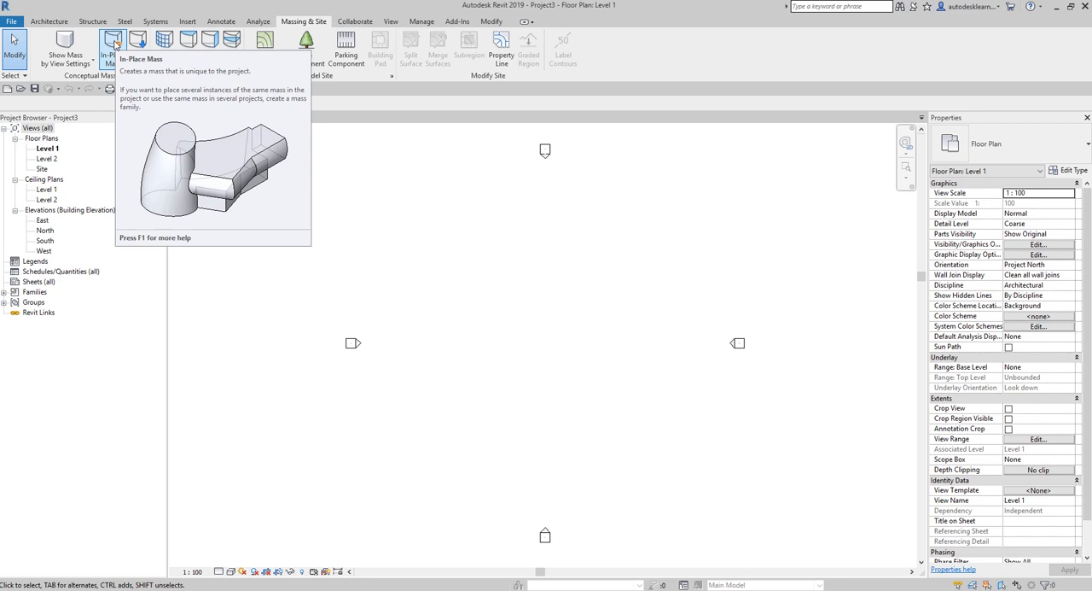
{"action": "left_click", "coordinate": [114, 43]}
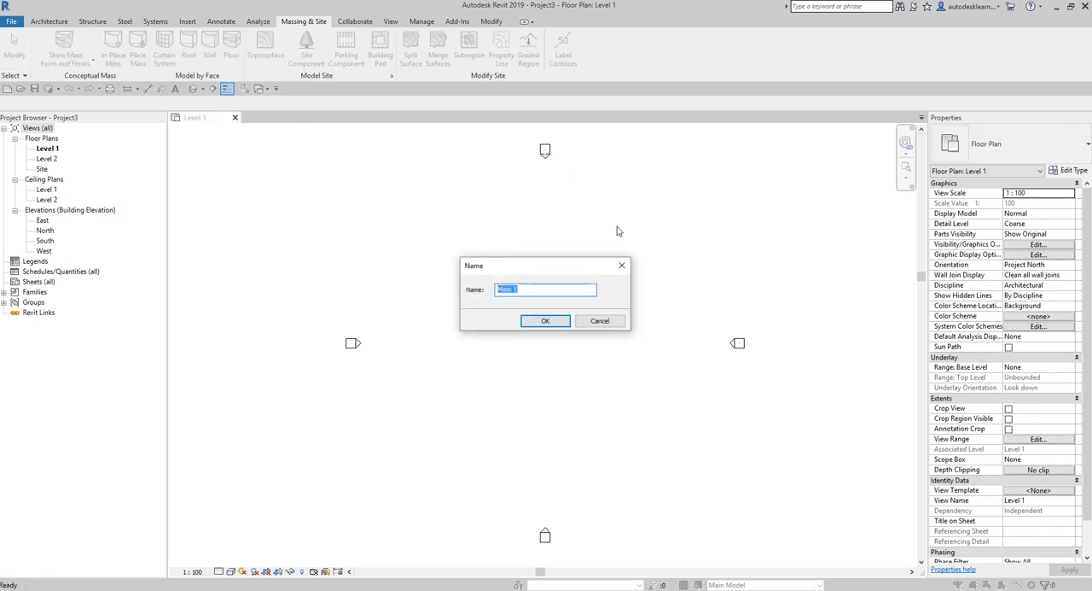
{"action": "left_click", "coordinate": [528, 288]}
{"action": "type", "text": "BUILDING"}
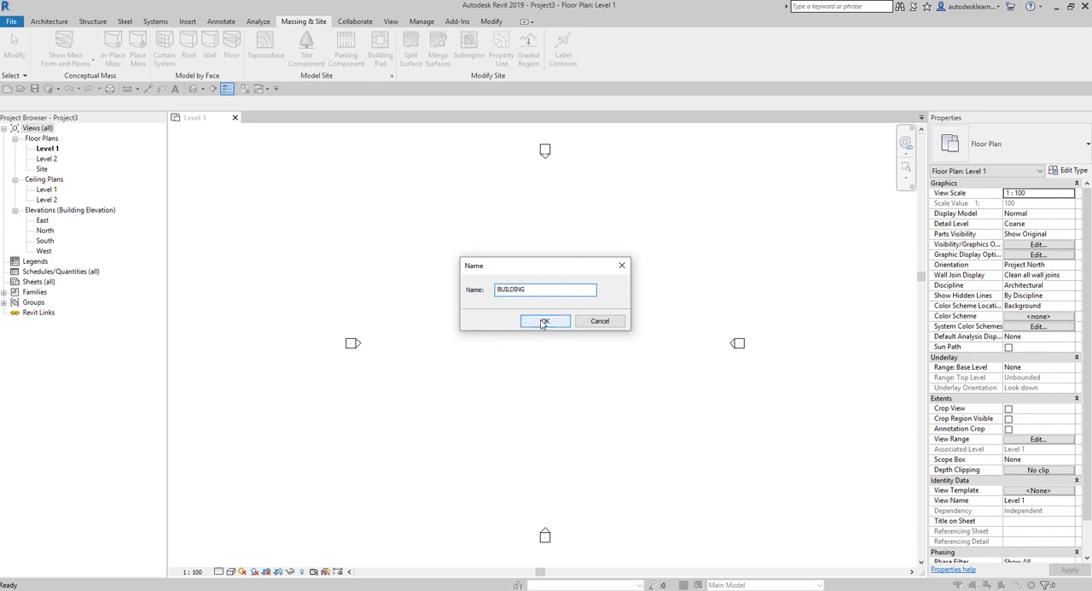
{"action": "left_click", "coordinate": [542, 323]}
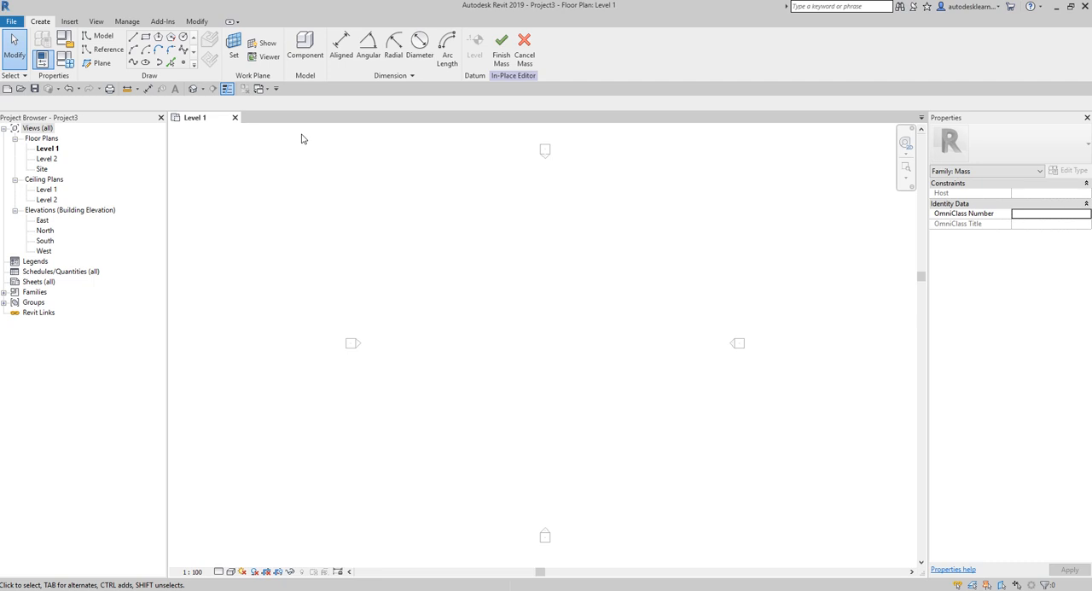
{"action": "left_click", "coordinate": [70, 21]}
{"action": "left_click", "coordinate": [97, 22]}
{"action": "left_click", "coordinate": [127, 21]}
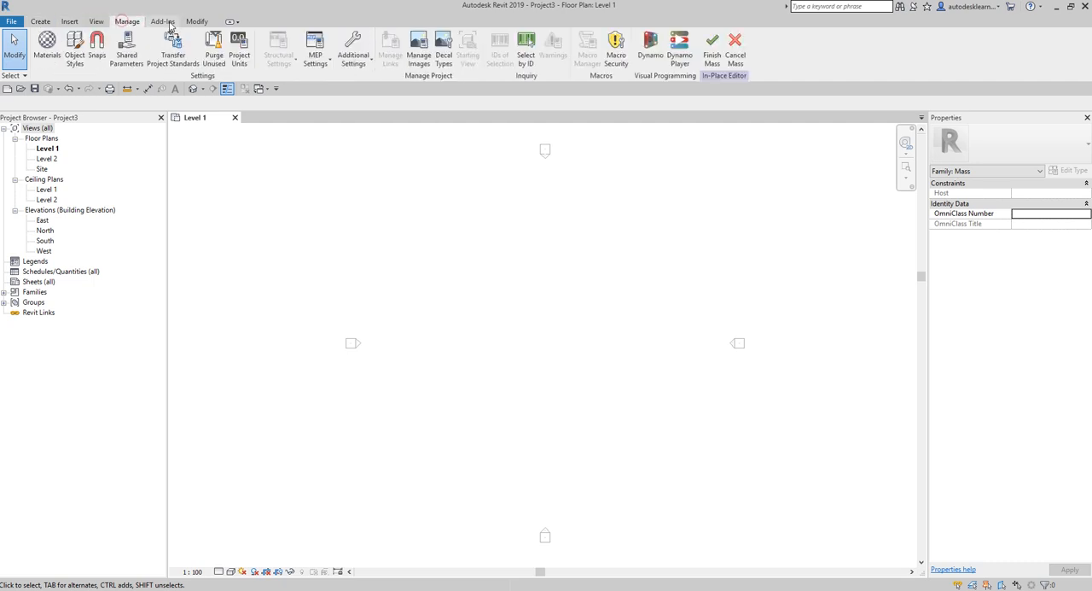
{"action": "left_click", "coordinate": [163, 22]}
{"action": "left_click", "coordinate": [196, 21]}
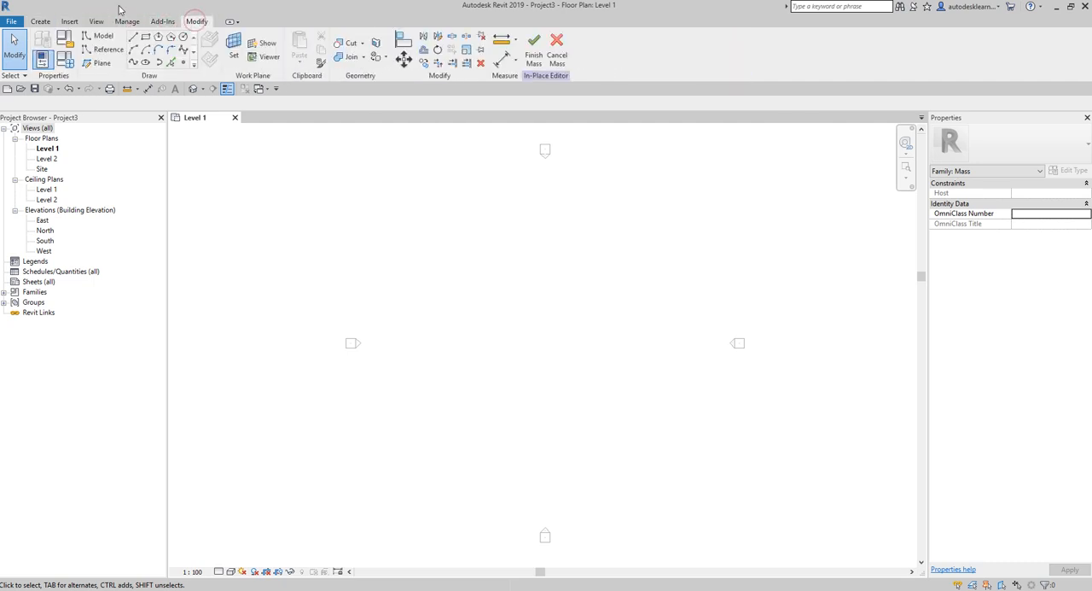
{"action": "left_click", "coordinate": [41, 22]}
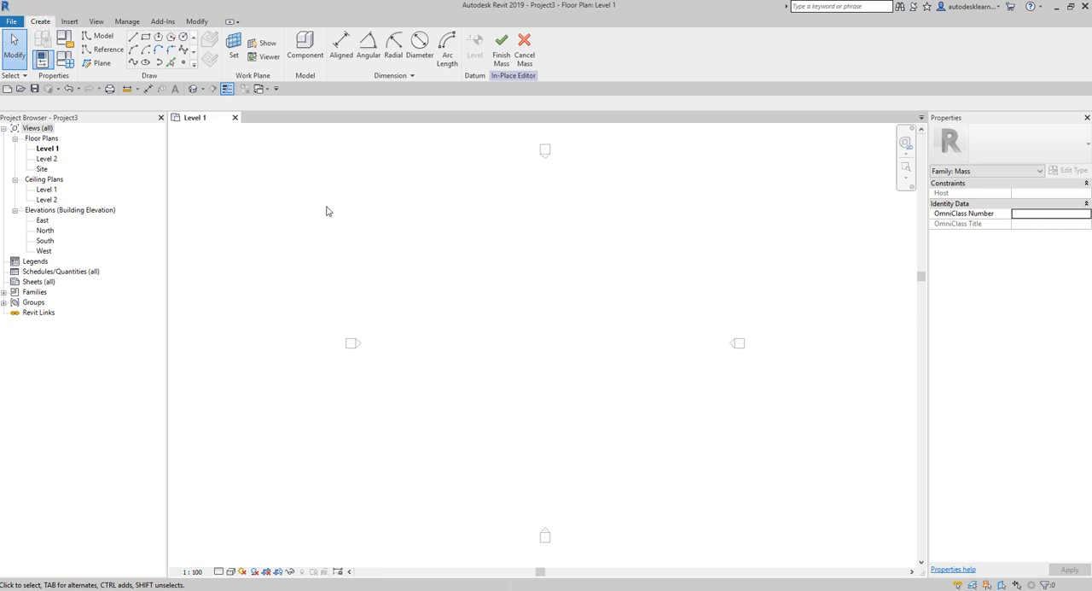
- Draw a 180° start-end-radius arc in the Level 1 plan with its ends 30000 mm apart horizontally, bulging upward
{"action": "left_click", "coordinate": [133, 51]}
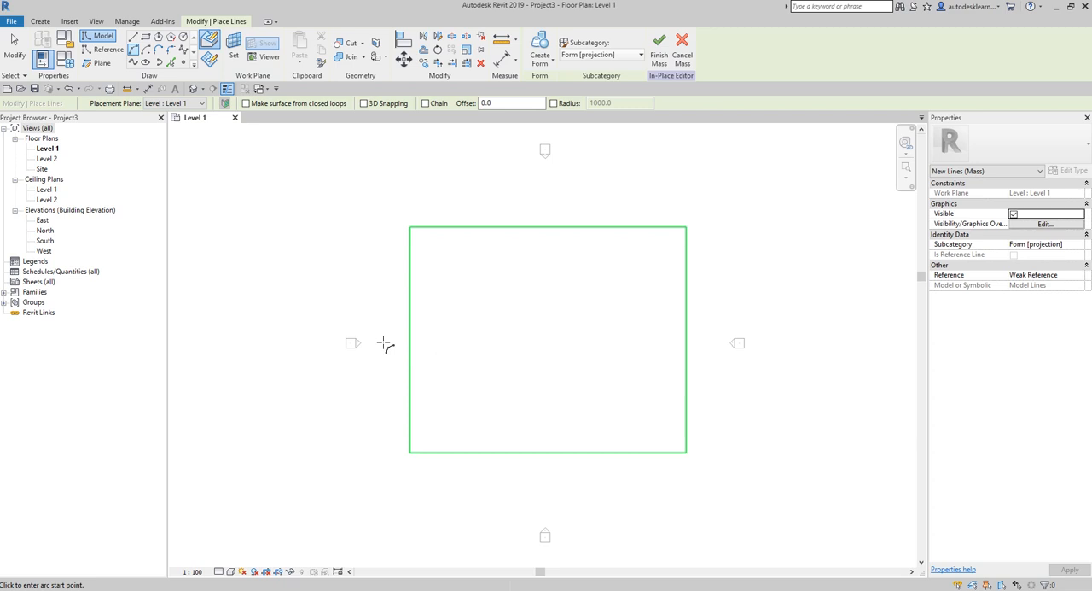
{"action": "left_click", "coordinate": [384, 343]}
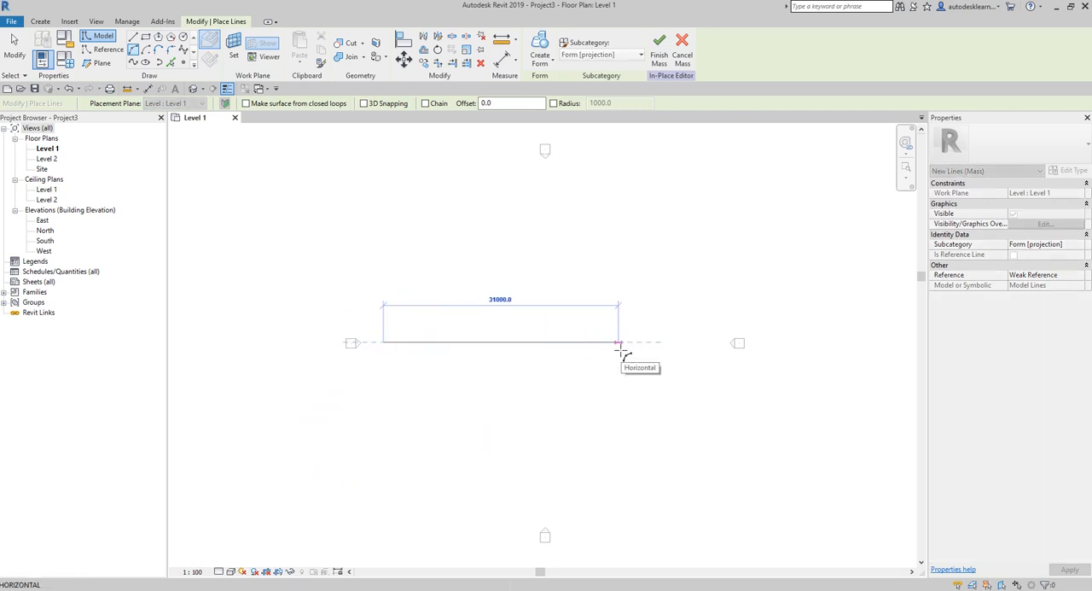
{"action": "type", "text": "30000"}
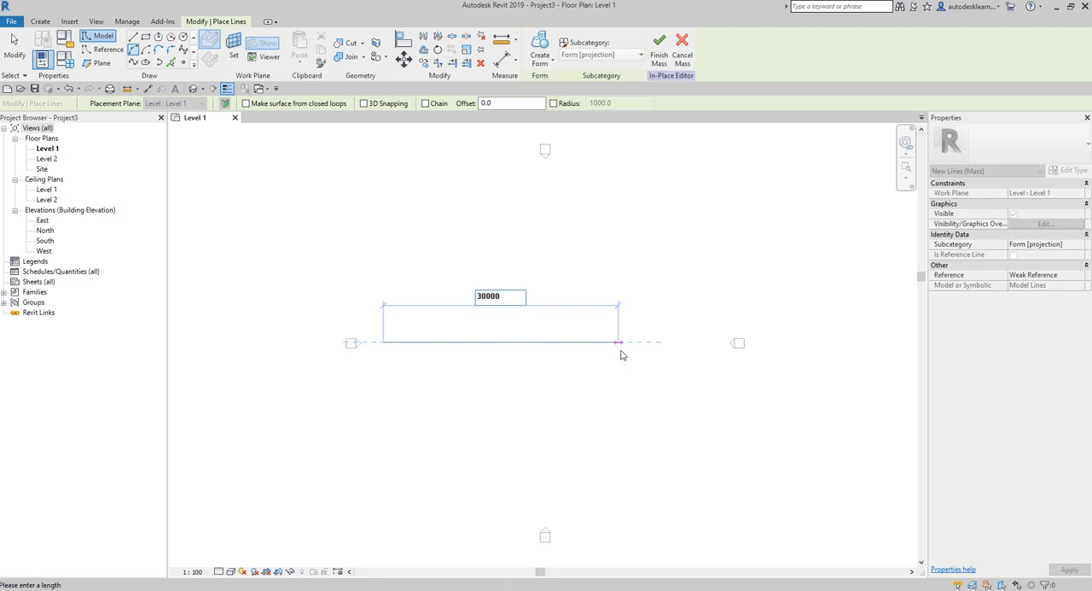
{"action": "key", "text": "Return"}
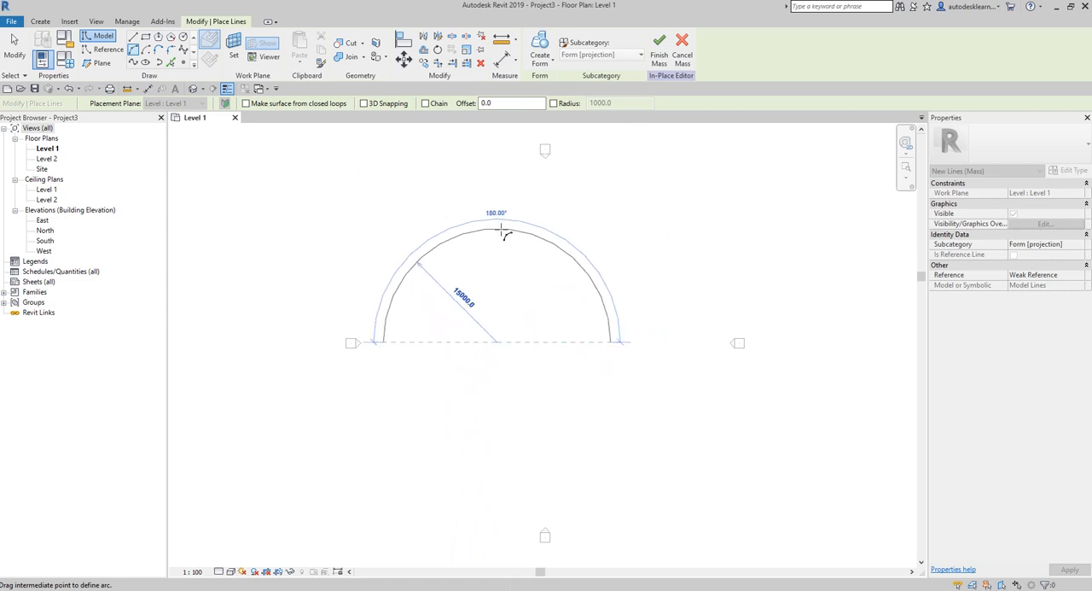
{"action": "left_click", "coordinate": [504, 232]}
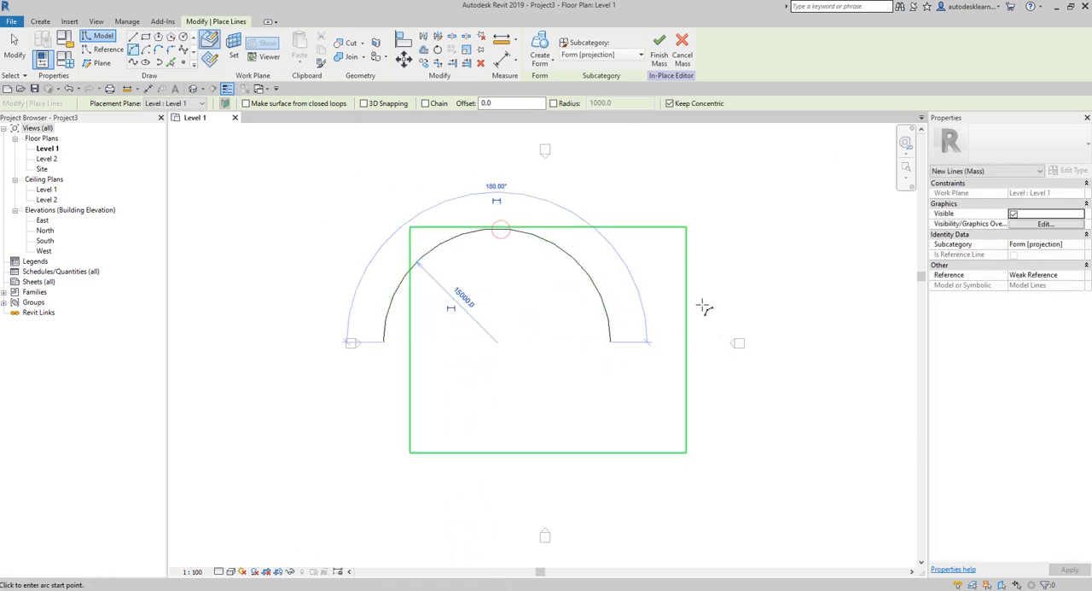
{"action": "left_click", "coordinate": [15, 55]}
- Move the semicircular arc so it sits centred between the east and west elevation markers
{"action": "left_click_drag", "start_coordinate": [600, 296], "coordinate": [651, 306]}
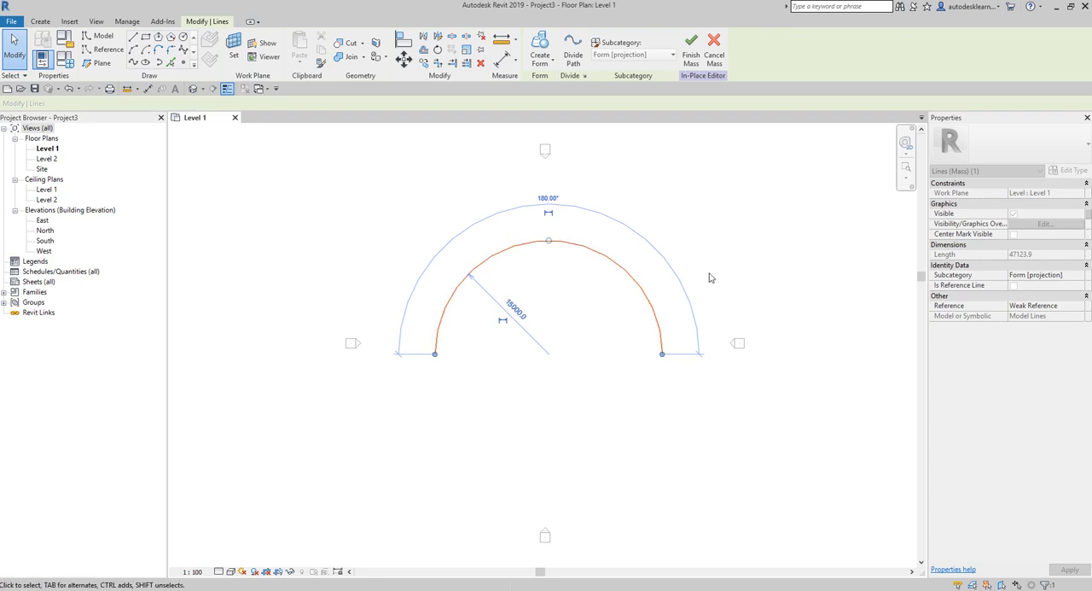
{"action": "left_click", "coordinate": [773, 249]}
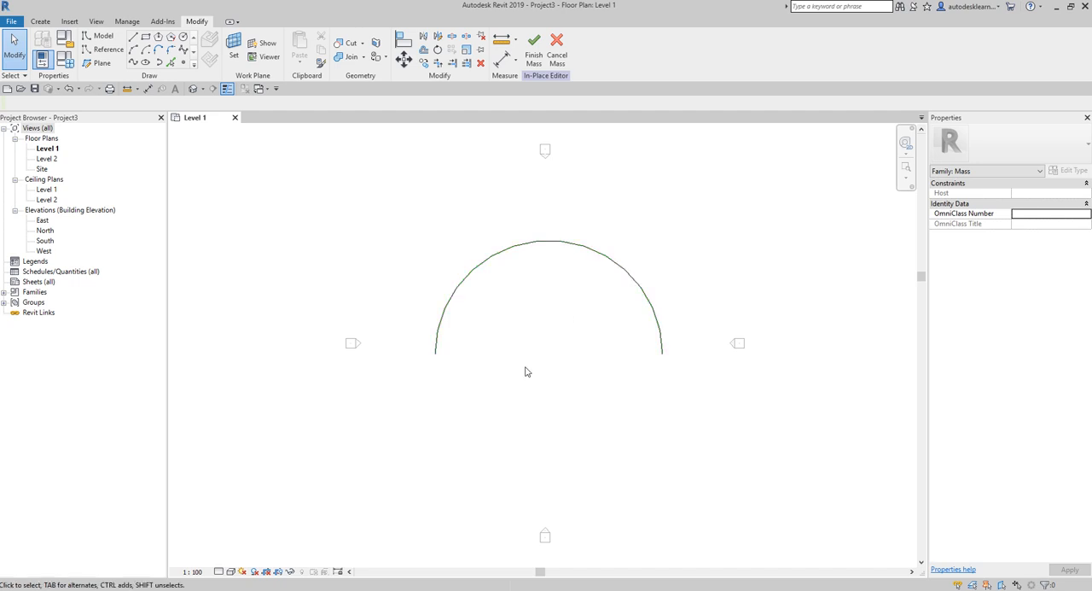
{"action": "left_click", "coordinate": [434, 361]}
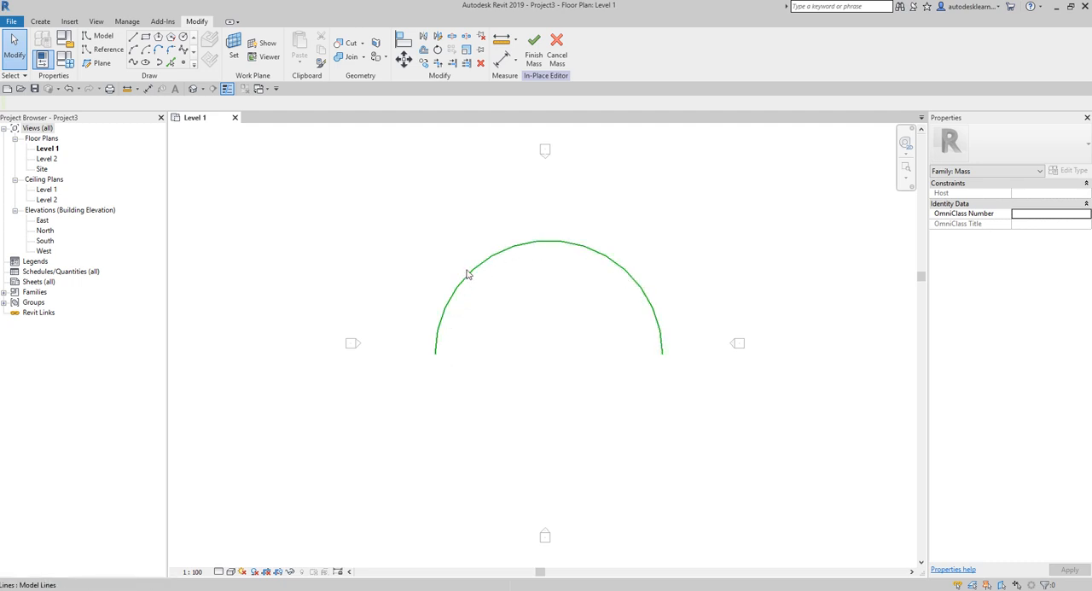
- Place a reference point element on the west endpoint of the arc
{"action": "left_click", "coordinate": [184, 65]}
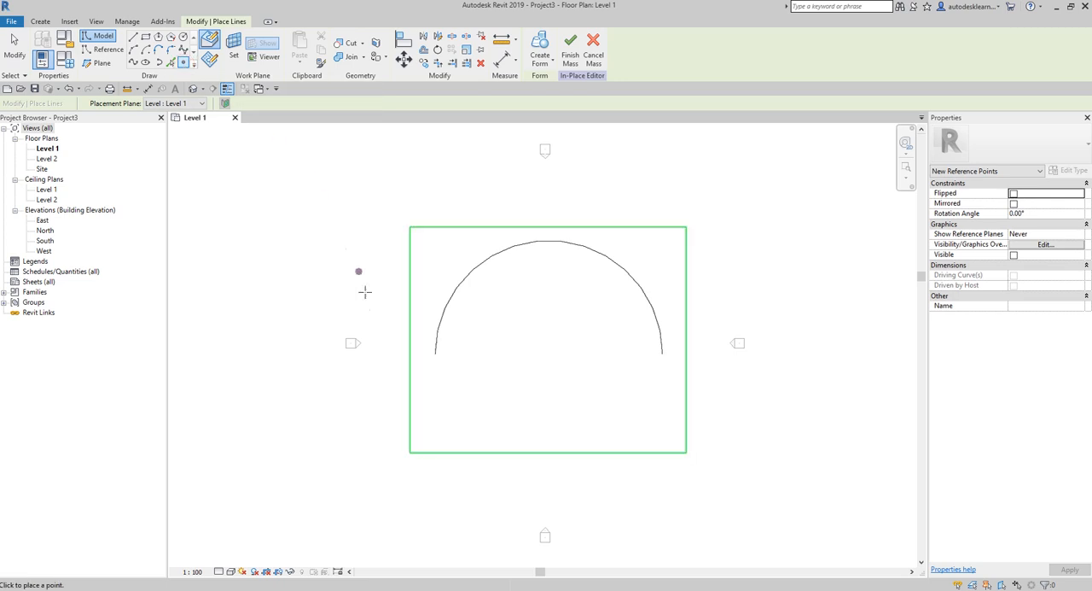
{"action": "left_click", "coordinate": [435, 353]}
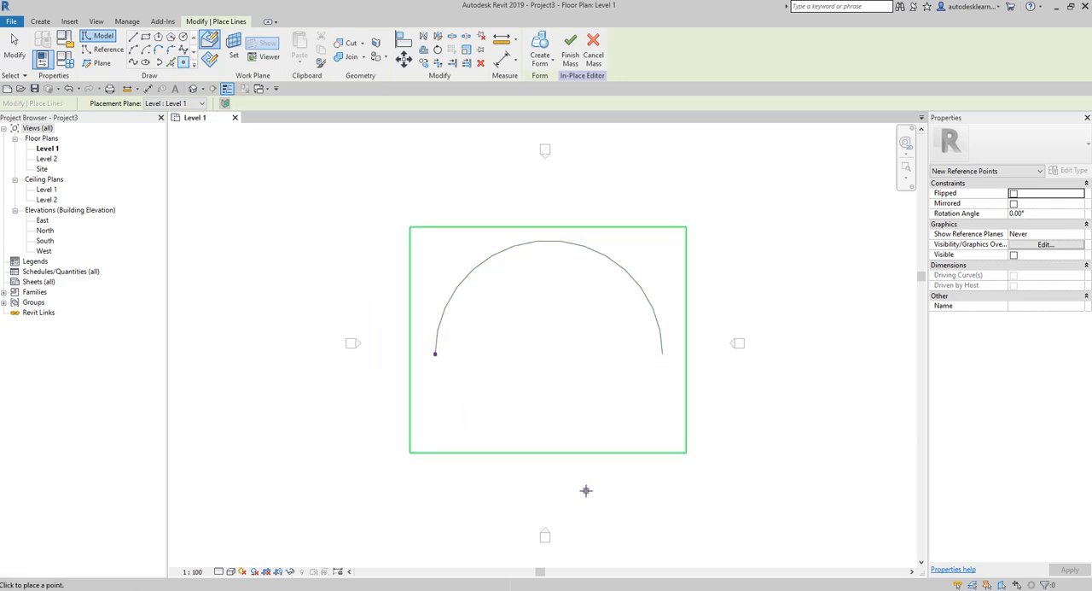
{"action": "left_click", "coordinate": [19, 49]}
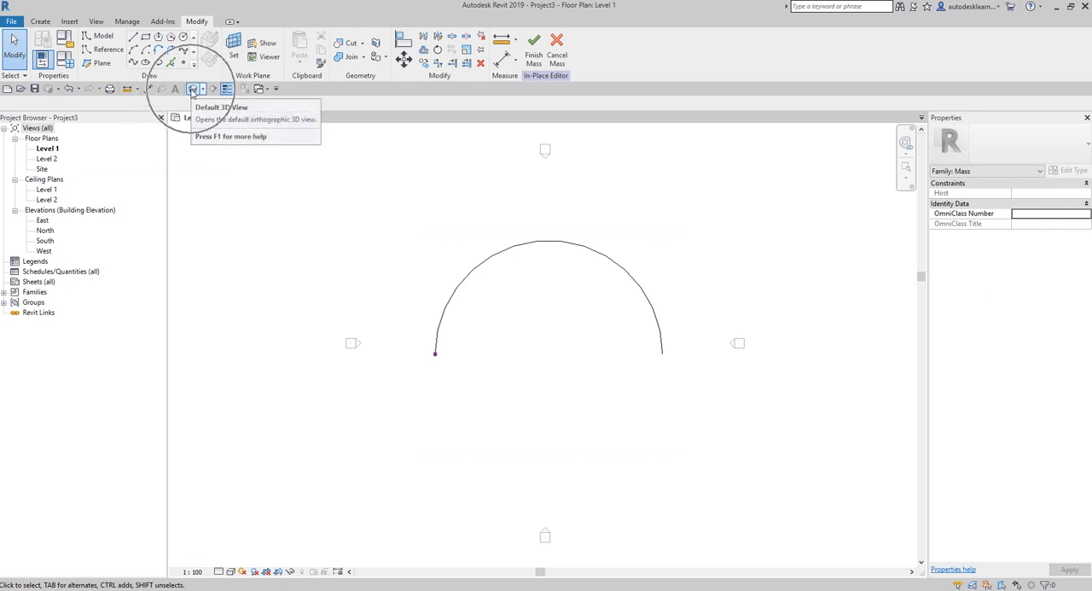
- Open the default 3D view of the arc and its reference point
{"action": "left_click", "coordinate": [193, 90]}
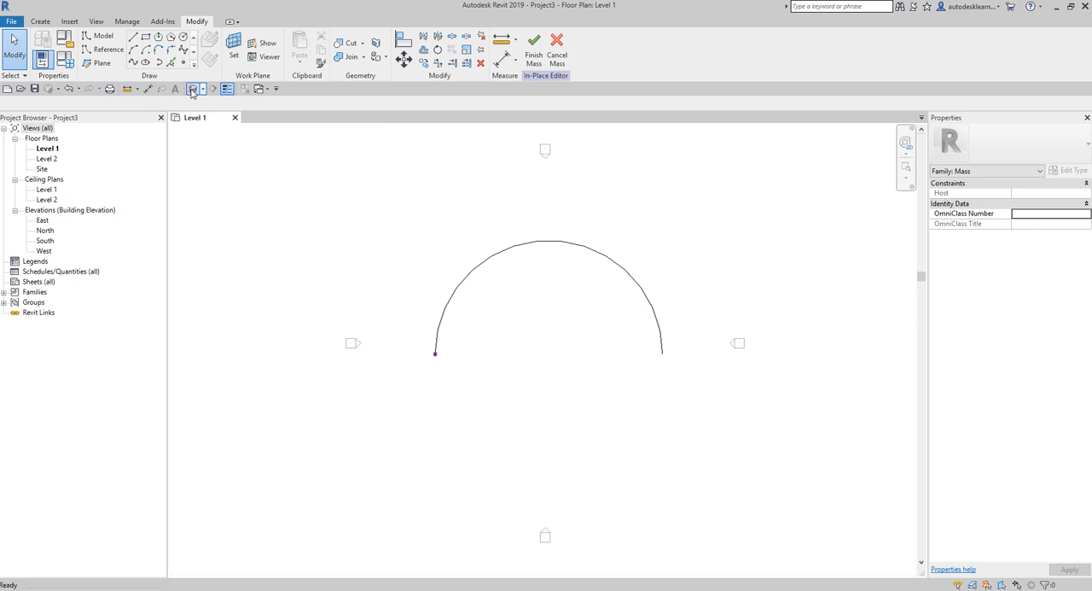
{"action": "scroll", "coordinate": [657, 359], "scroll_direction": "up", "scroll_amount": 4}
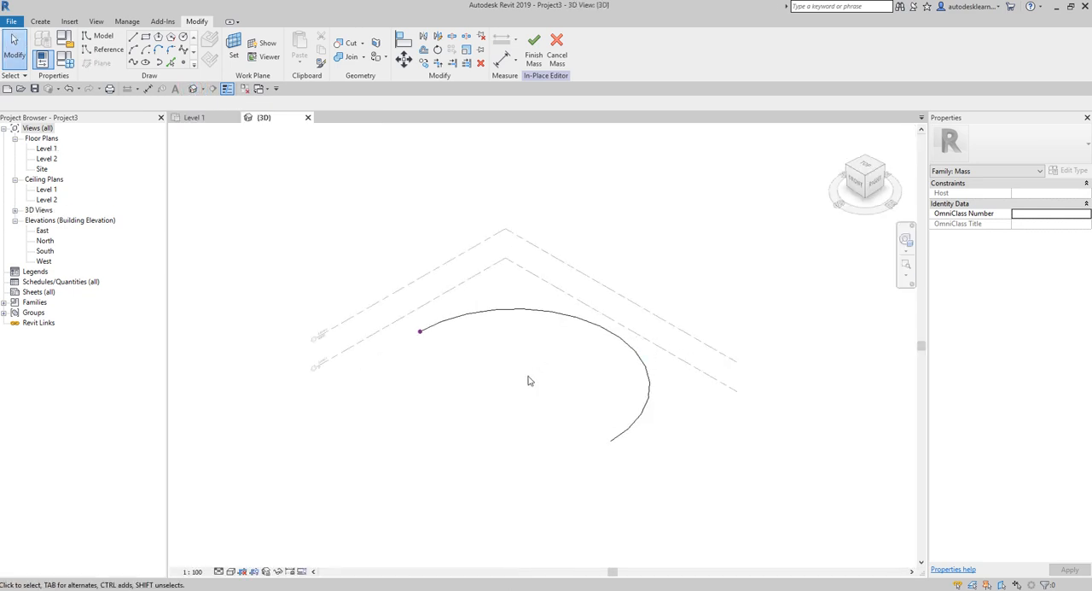
{"action": "middle_click_drag", "start_coordinate": [530, 378], "coordinate": [469, 379]}
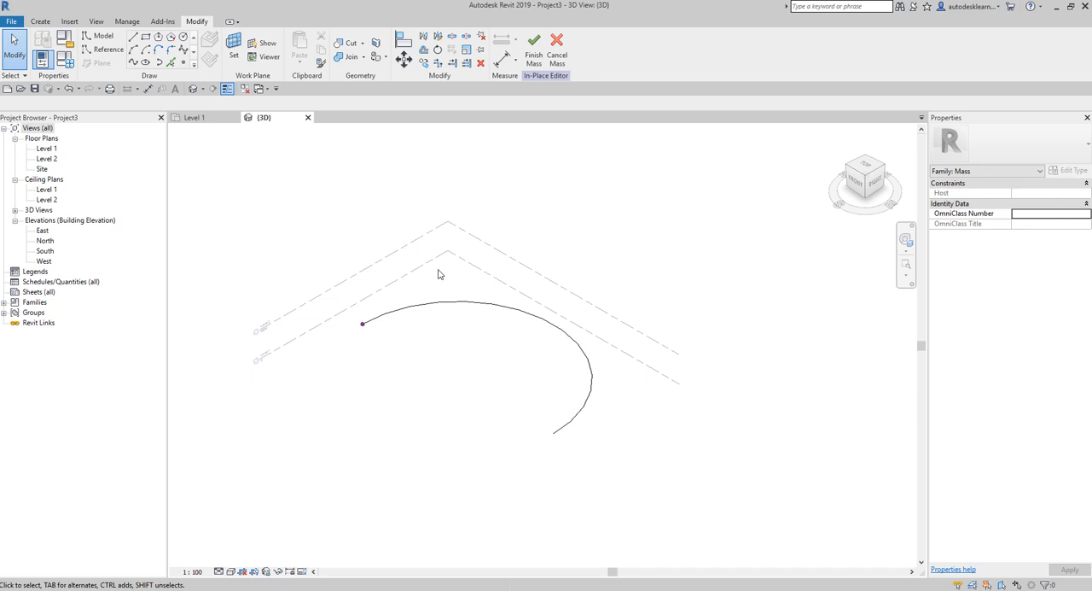
- Hide the Levels annotation category in the 3D view through its visibility/graphic overrides
{"action": "key", "text": "v"}
{"action": "key", "text": "v"}
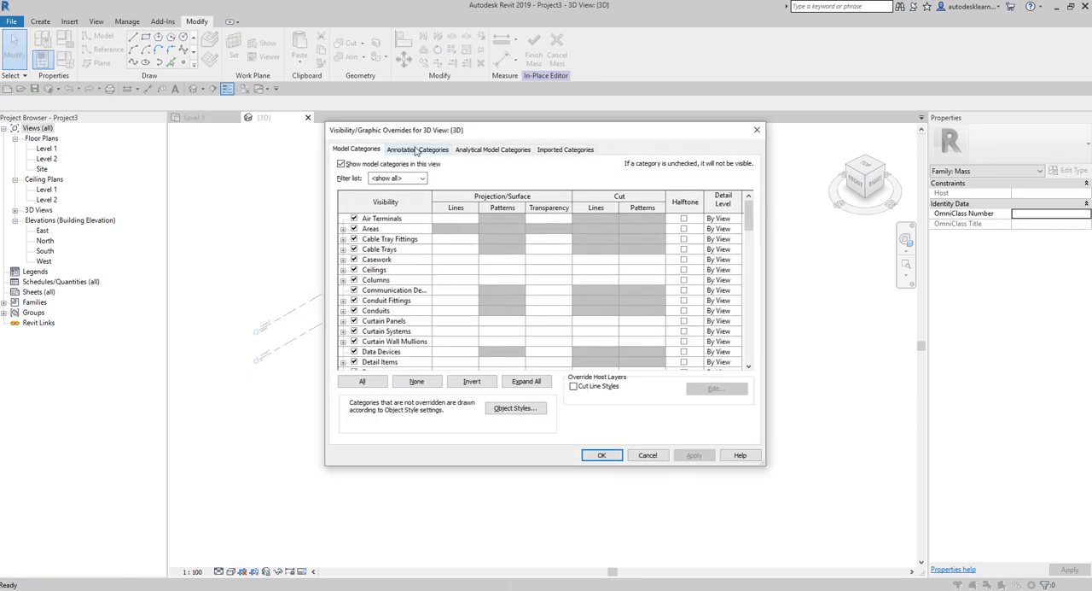
{"action": "left_click", "coordinate": [418, 150]}
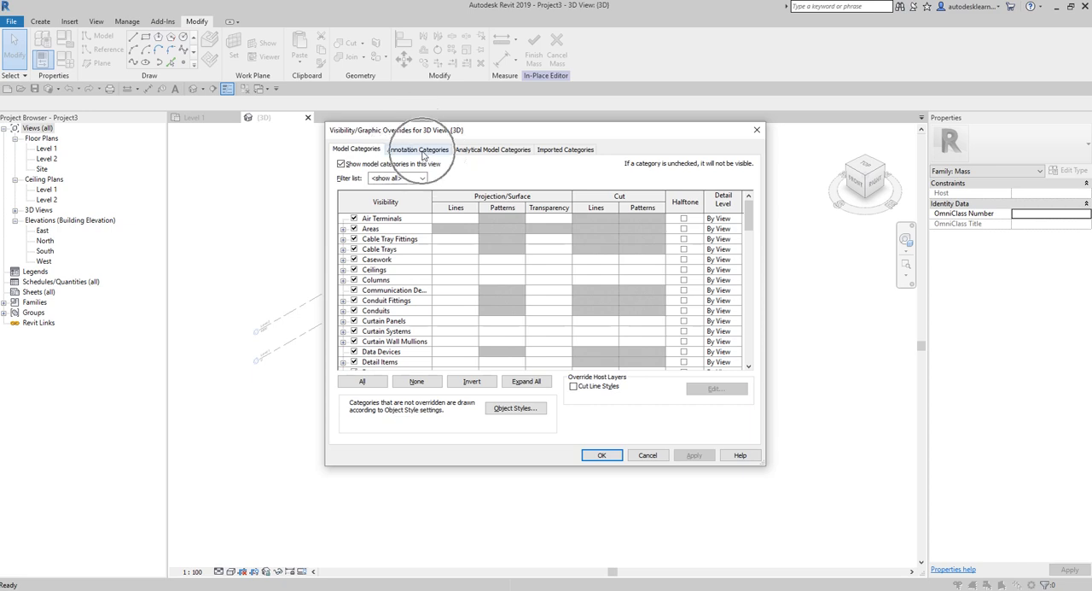
{"action": "left_click", "coordinate": [419, 150]}
{"action": "left_click", "coordinate": [398, 291]}
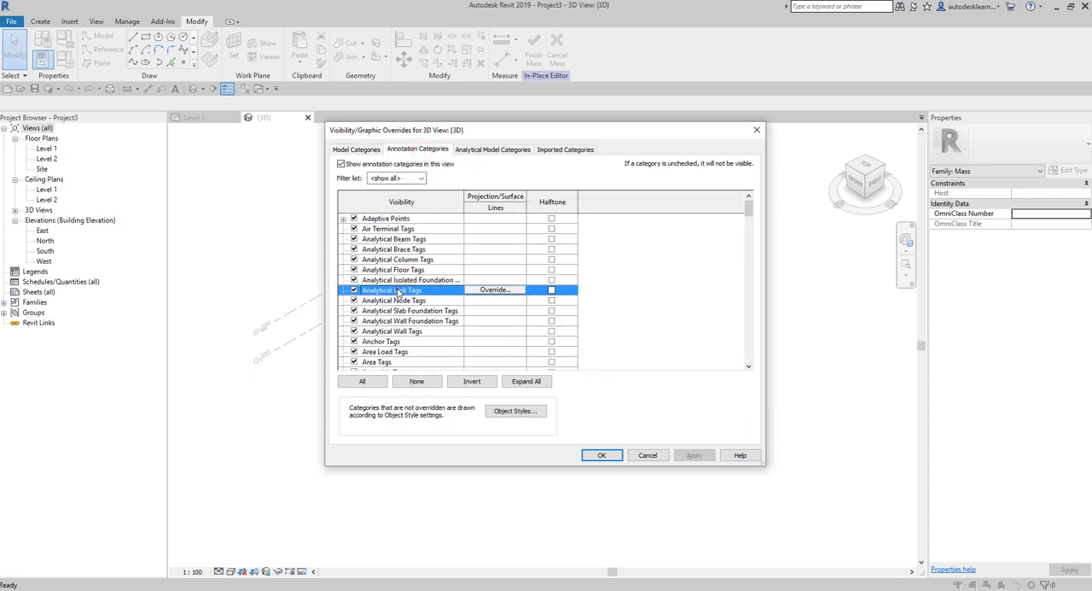
{"action": "key", "text": "l"}
{"action": "scroll", "coordinate": [398, 291], "scroll_direction": "down", "scroll_amount": 1}
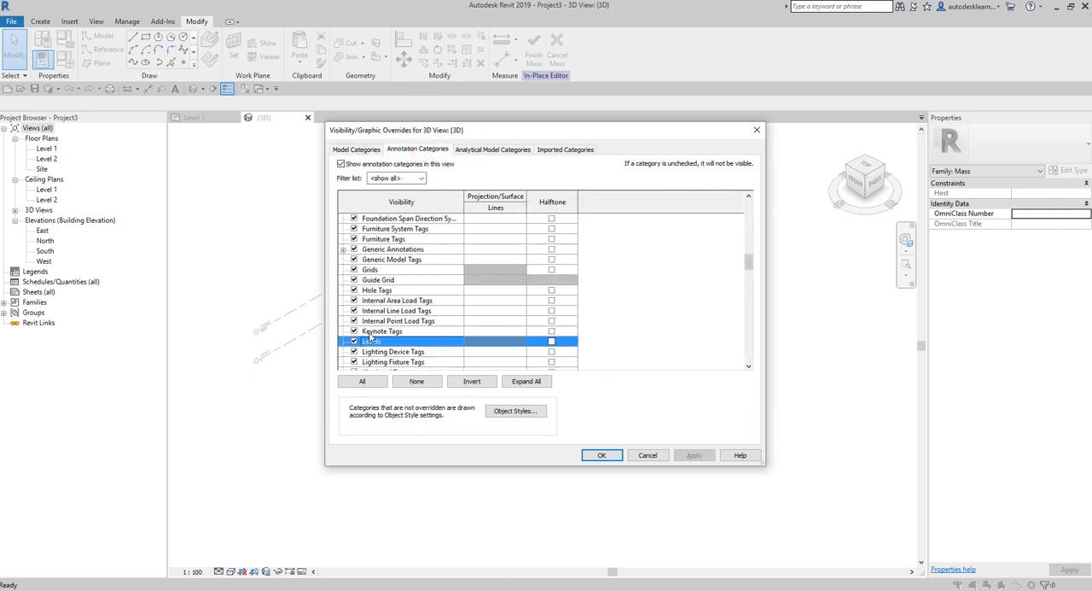
{"action": "left_click", "coordinate": [354, 342]}
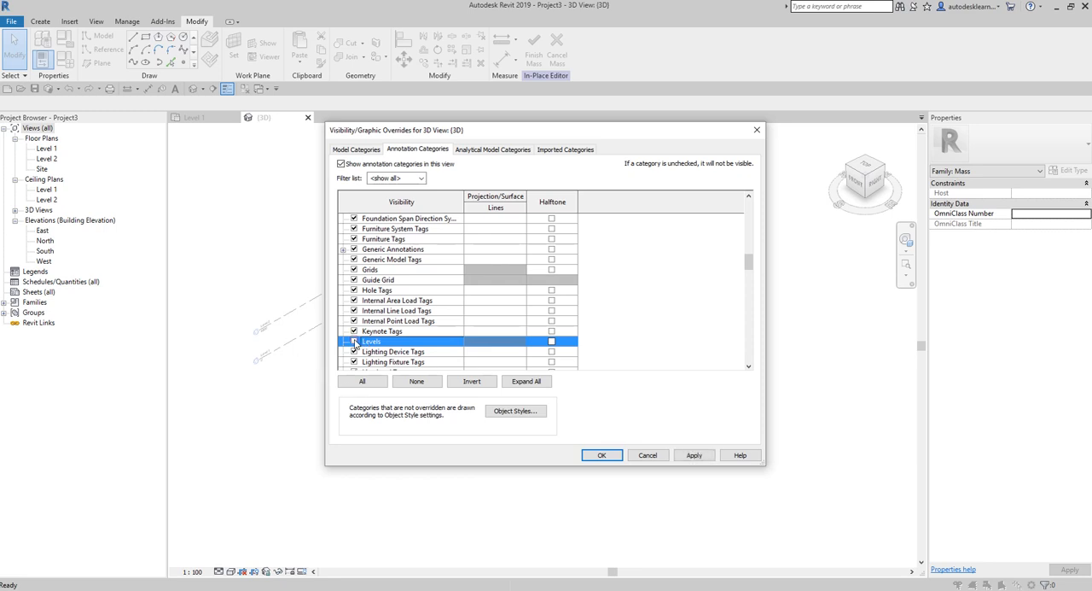
{"action": "left_click", "coordinate": [602, 456]}
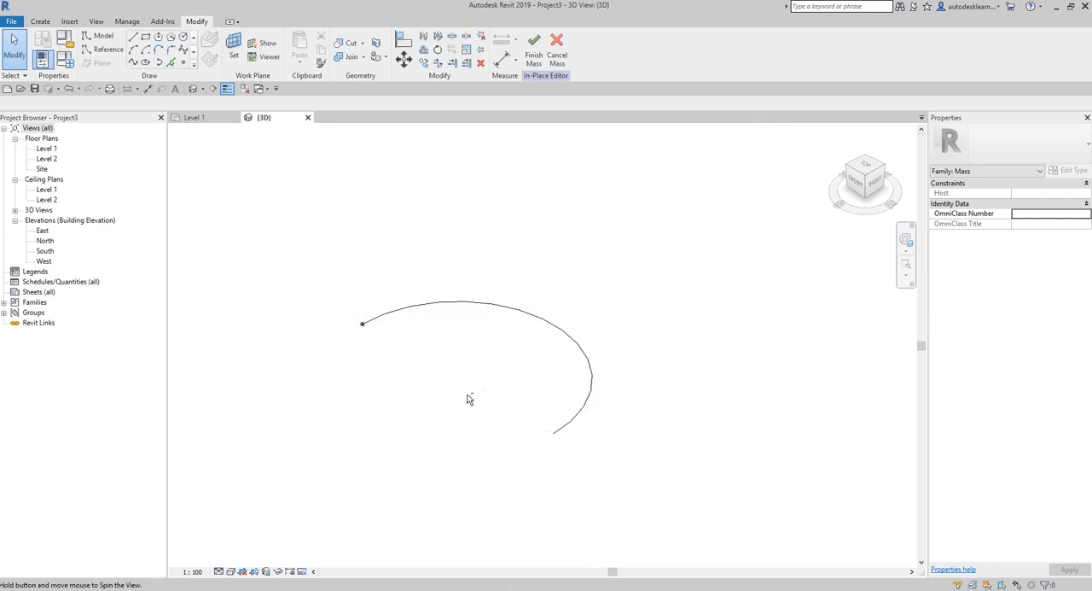
- Set the work plane to the vertical plane of the reference point at the arc's end
{"action": "middle_click_drag", "start_coordinate": [469, 398], "coordinate": [513, 395], "text": "shift"}
{"action": "scroll", "coordinate": [382, 329], "scroll_direction": "up", "scroll_amount": 1}
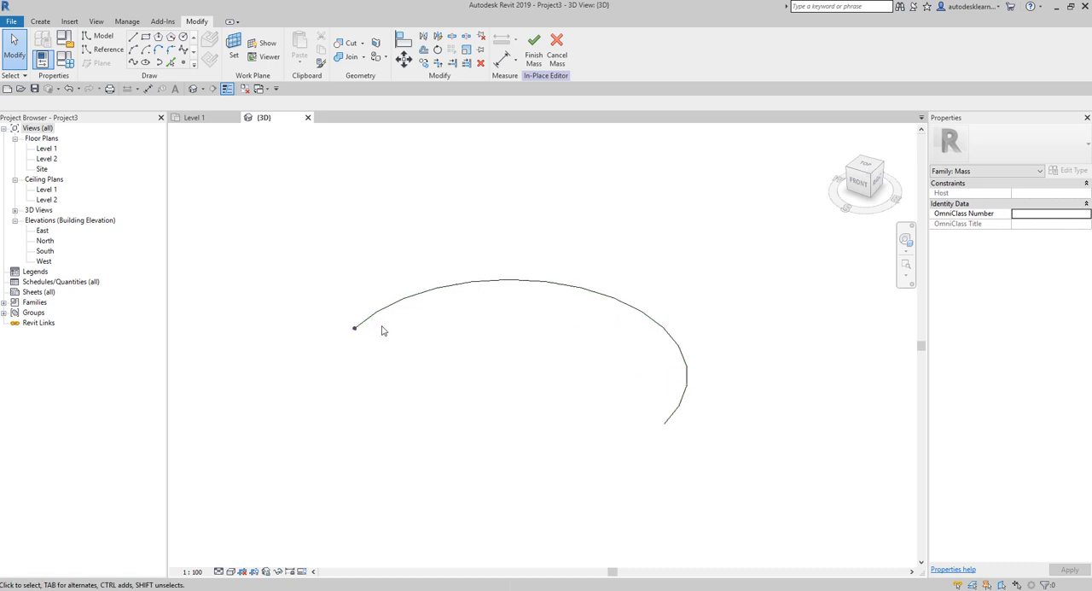
{"action": "middle_click_drag", "start_coordinate": [454, 363], "coordinate": [461, 336]}
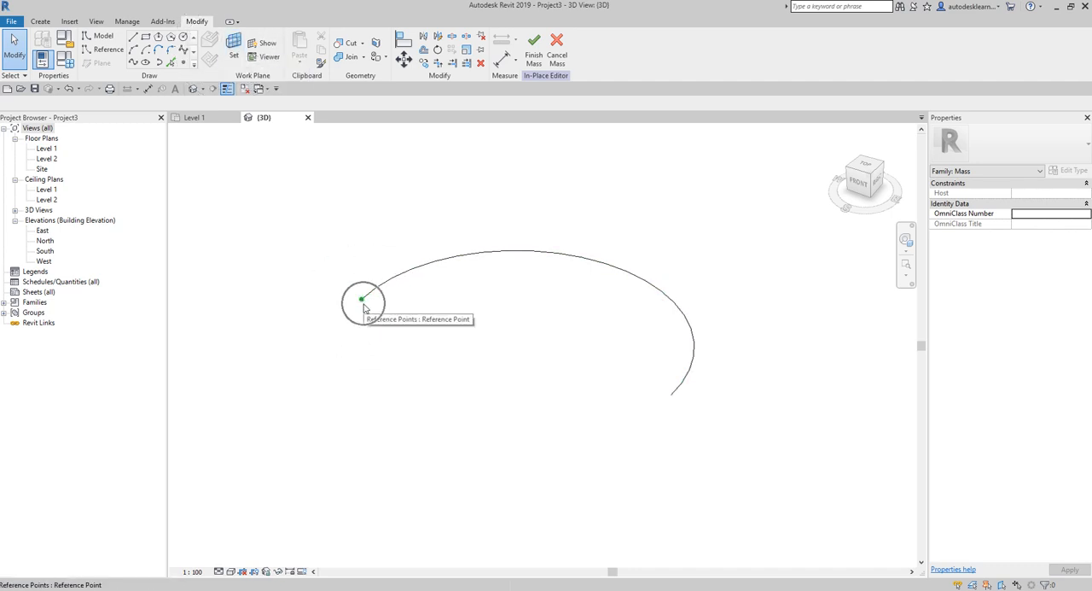
{"action": "left_click", "coordinate": [234, 45]}
{"action": "scroll", "coordinate": [350, 297], "scroll_direction": "up", "scroll_amount": 2}
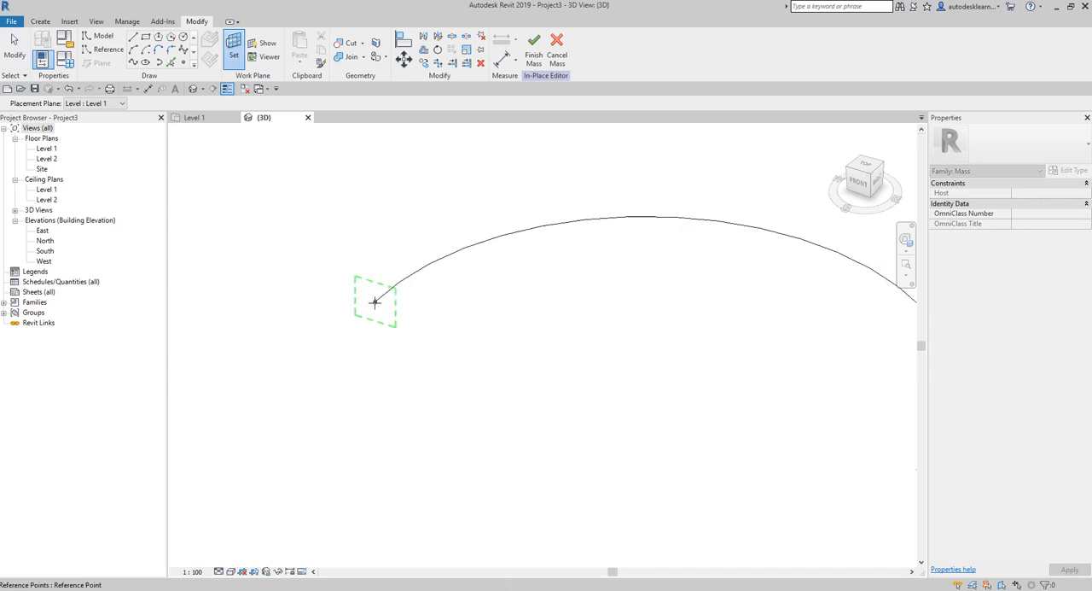
{"action": "left_click", "coordinate": [375, 301]}
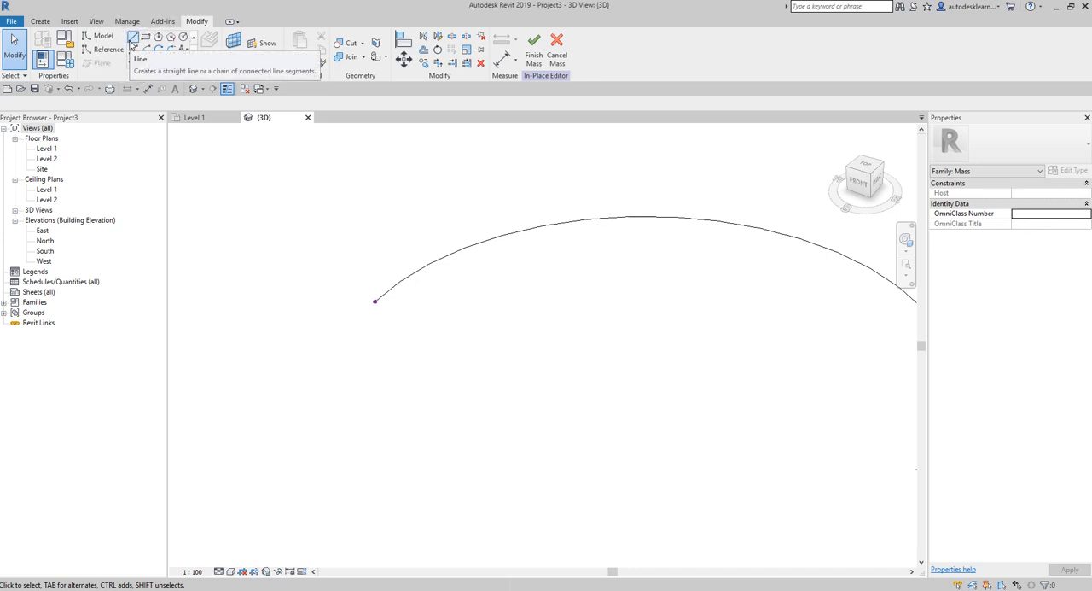
- Draw two collinear horizontal model lines, each 7000 mm long, from the reference point in opposite directions on its vertical work plane
{"action": "left_click", "coordinate": [133, 39]}
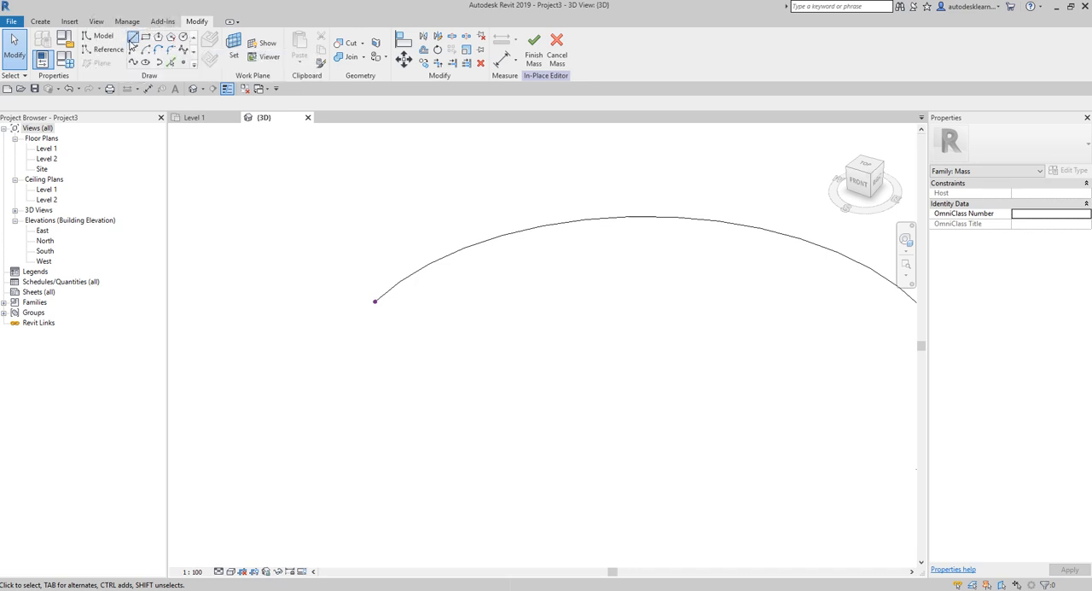
{"action": "left_click", "coordinate": [376, 302]}
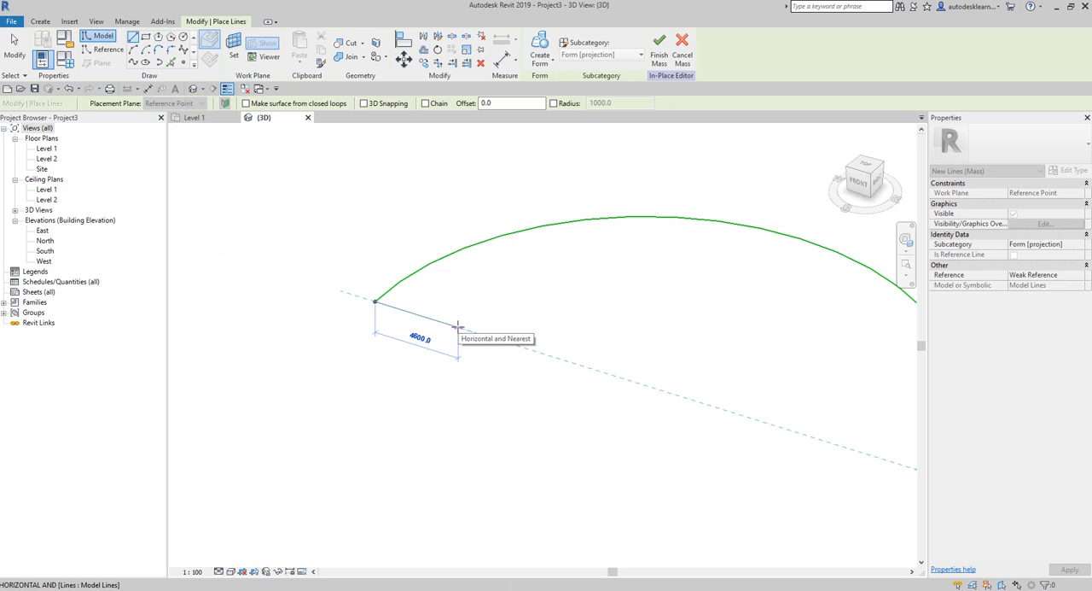
{"action": "type", "text": "7000"}
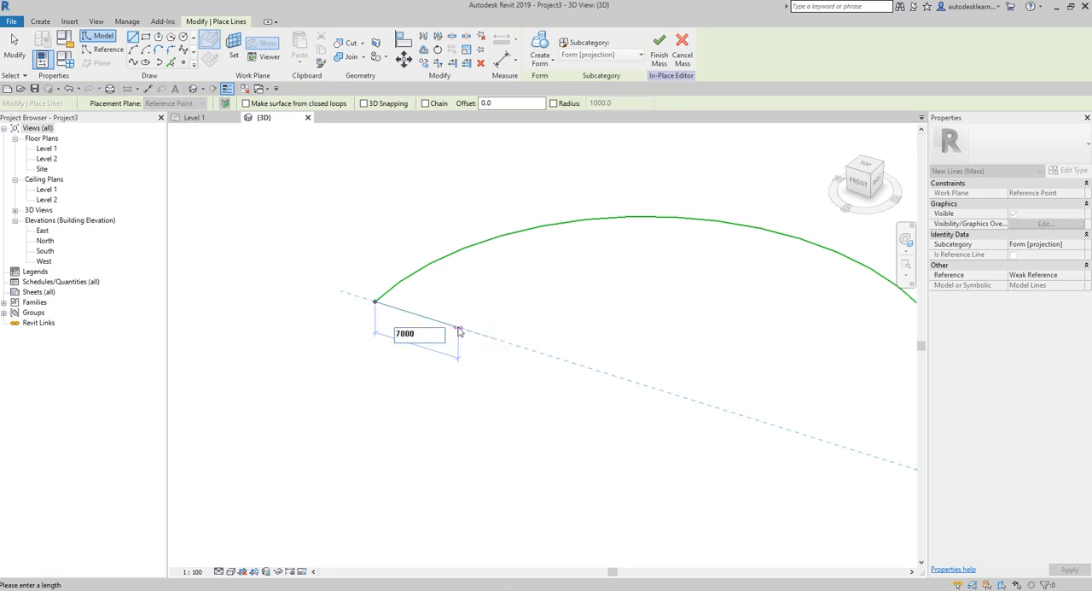
{"action": "key", "text": "Return"}
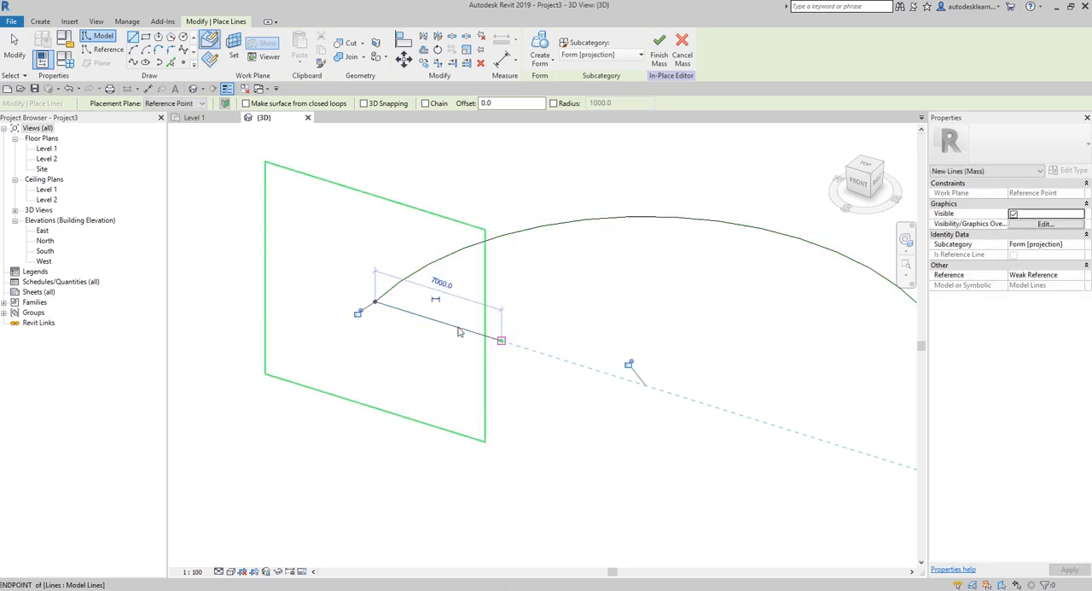
{"action": "left_click", "coordinate": [373, 302]}
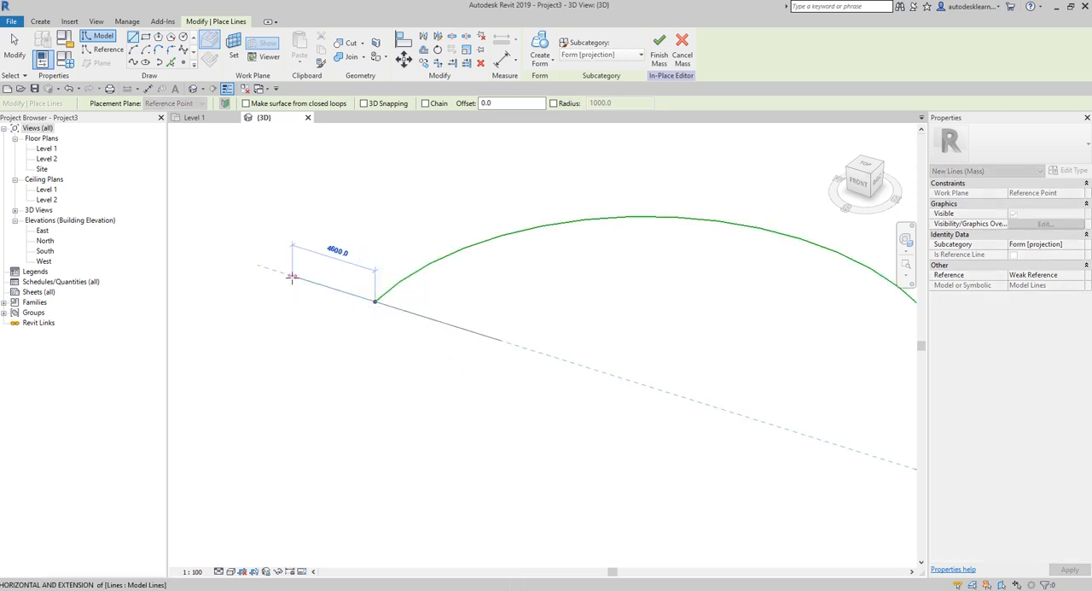
{"action": "type", "text": "7000"}
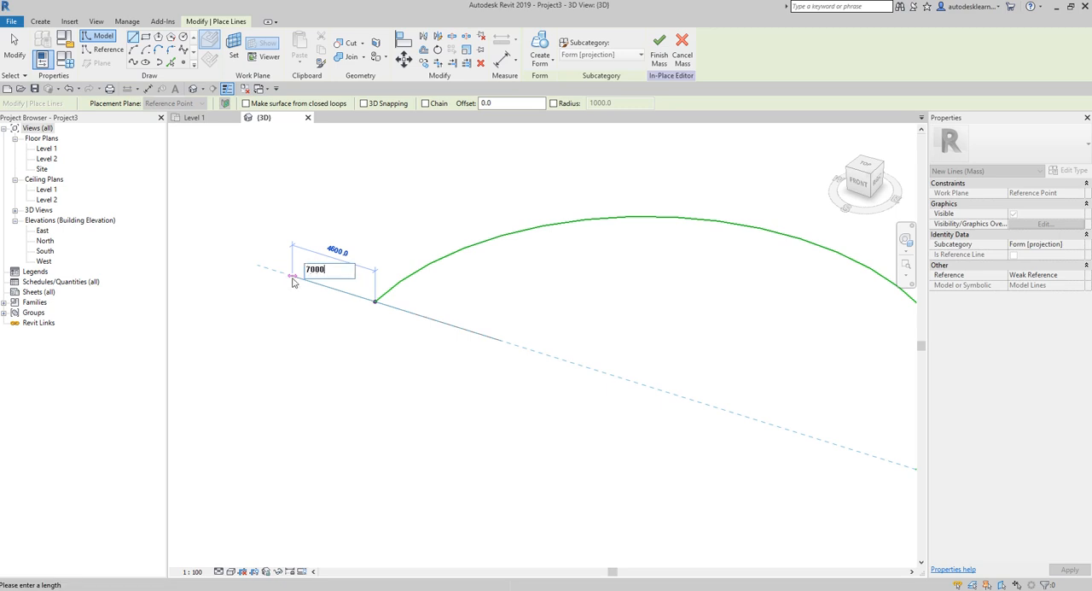
{"action": "key", "text": "Return"}
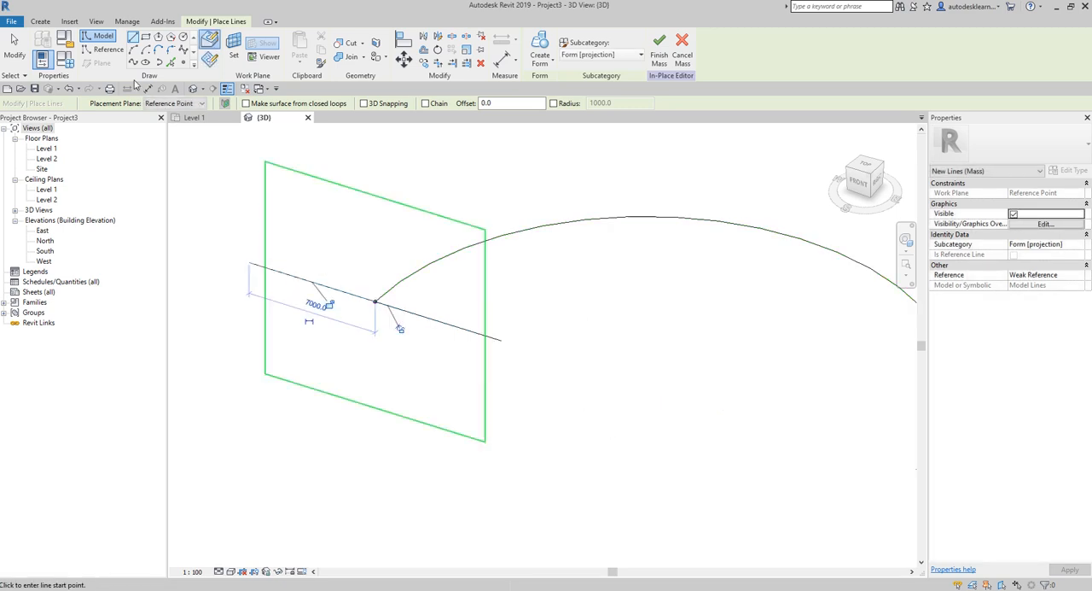
{"action": "left_click", "coordinate": [14, 47]}
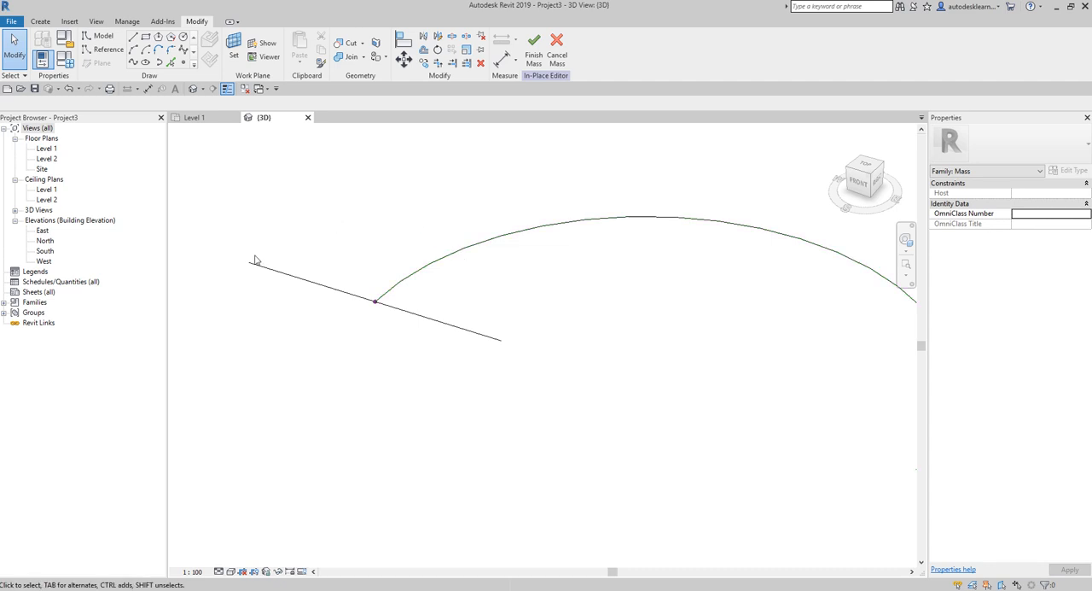
- Draw an upward semicircular Start-End-Radius arc of radius 7000 mm between the outer ends of the two lines
{"action": "left_click", "coordinate": [134, 50]}
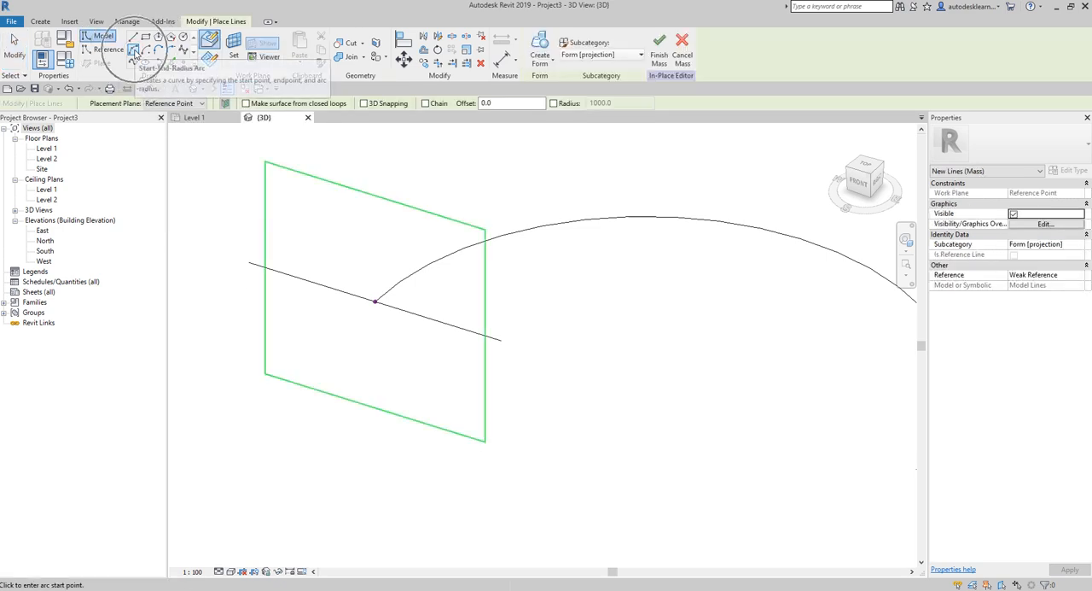
{"action": "left_click", "coordinate": [251, 263]}
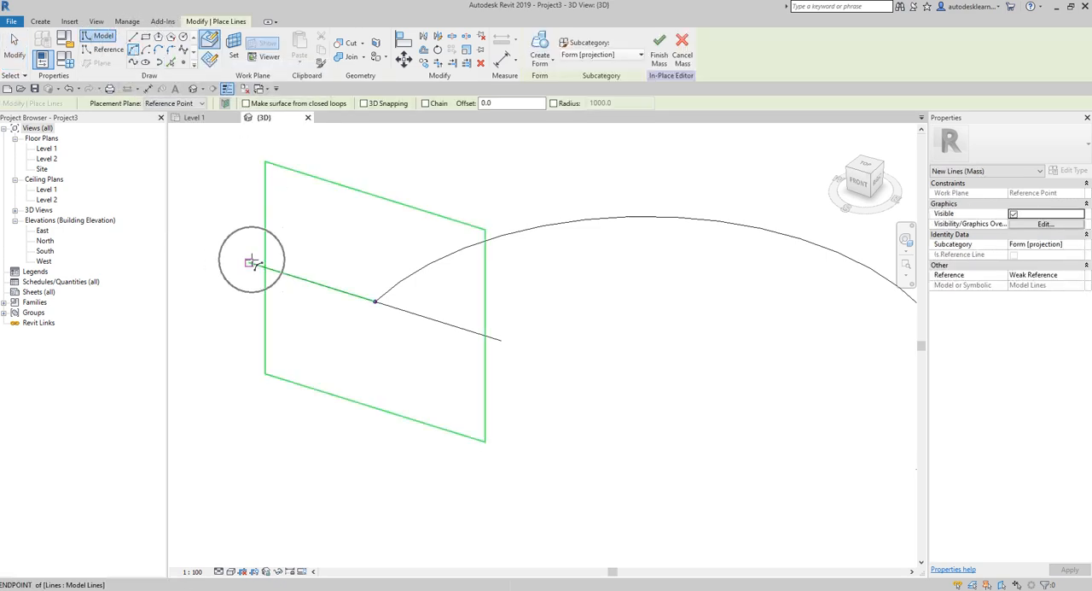
{"action": "left_click", "coordinate": [502, 340]}
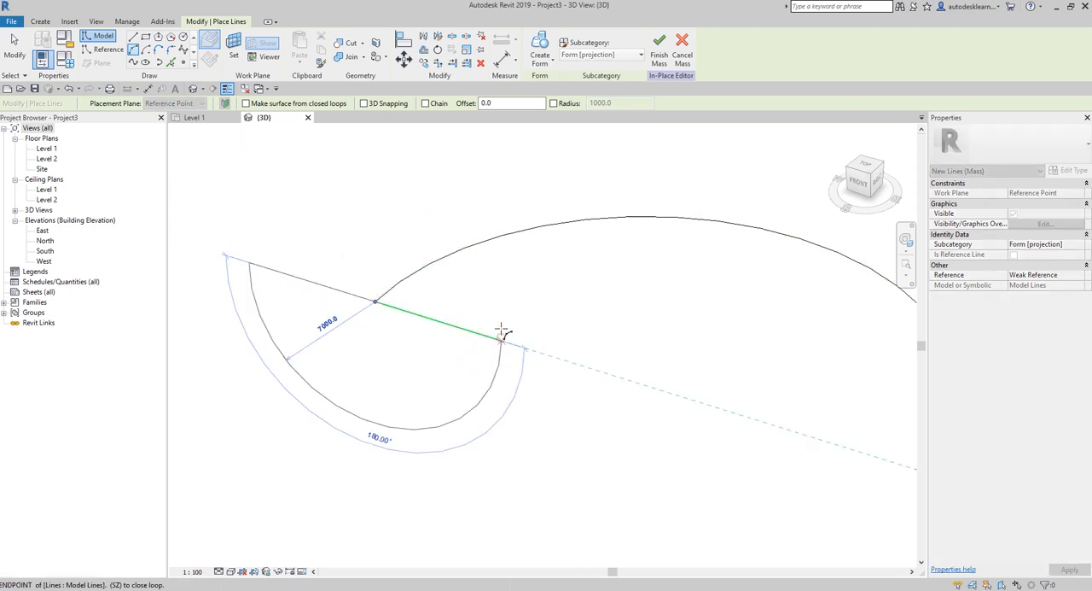
{"action": "left_click", "coordinate": [384, 183]}
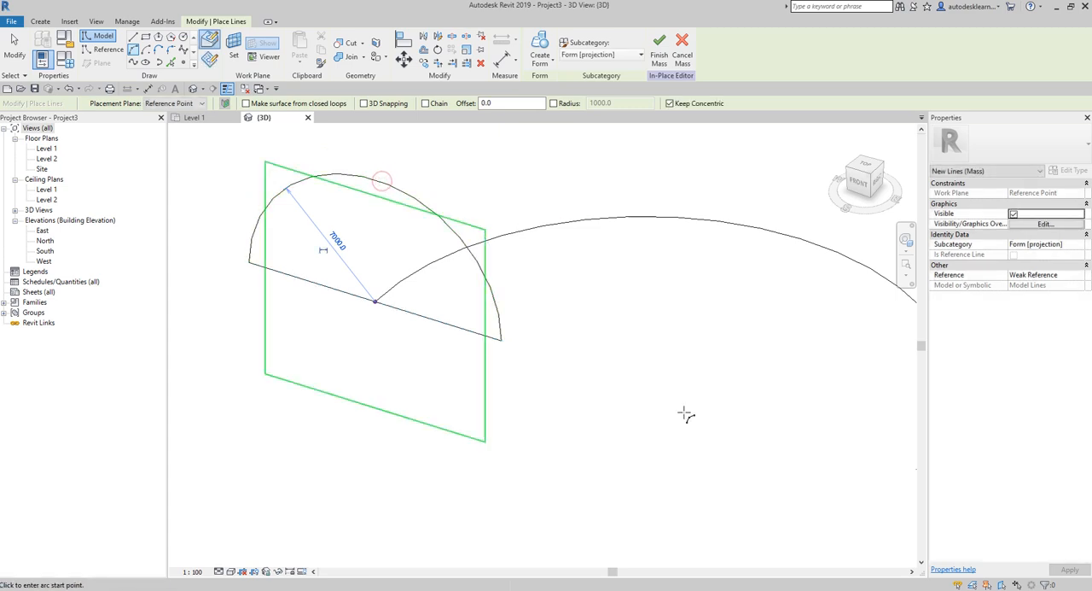
{"action": "left_click", "coordinate": [19, 51]}
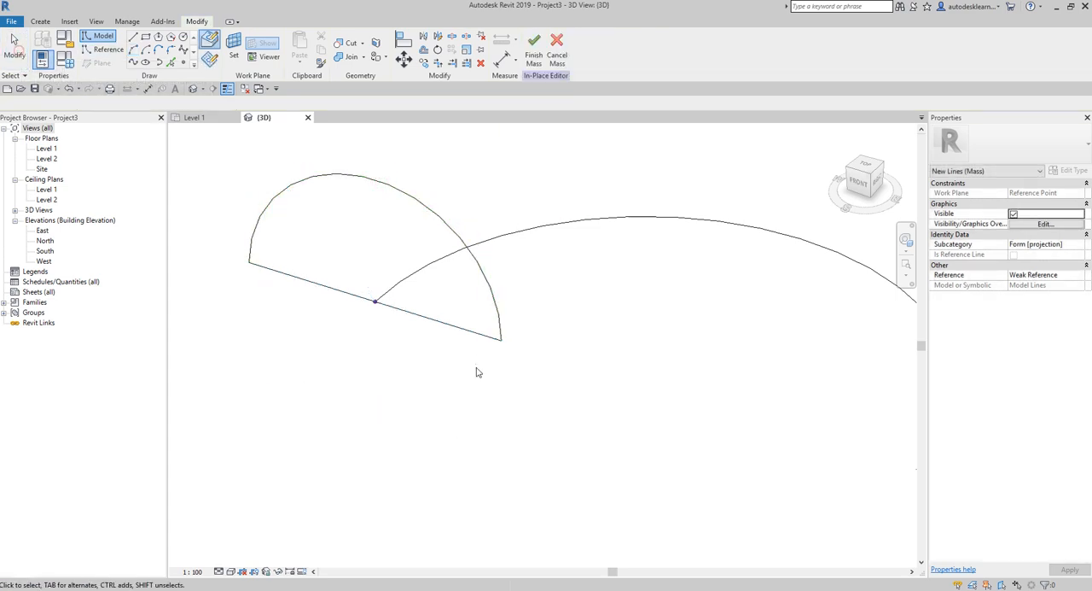
- Delete the two straight guide lines beneath the upright semicircle, keeping only the profile arc and the path arc
{"action": "middle_click_drag", "start_coordinate": [476, 371], "coordinate": [622, 388], "text": "shift"}
{"action": "middle_click_drag", "start_coordinate": [526, 404], "coordinate": [447, 342], "text": "shift"}
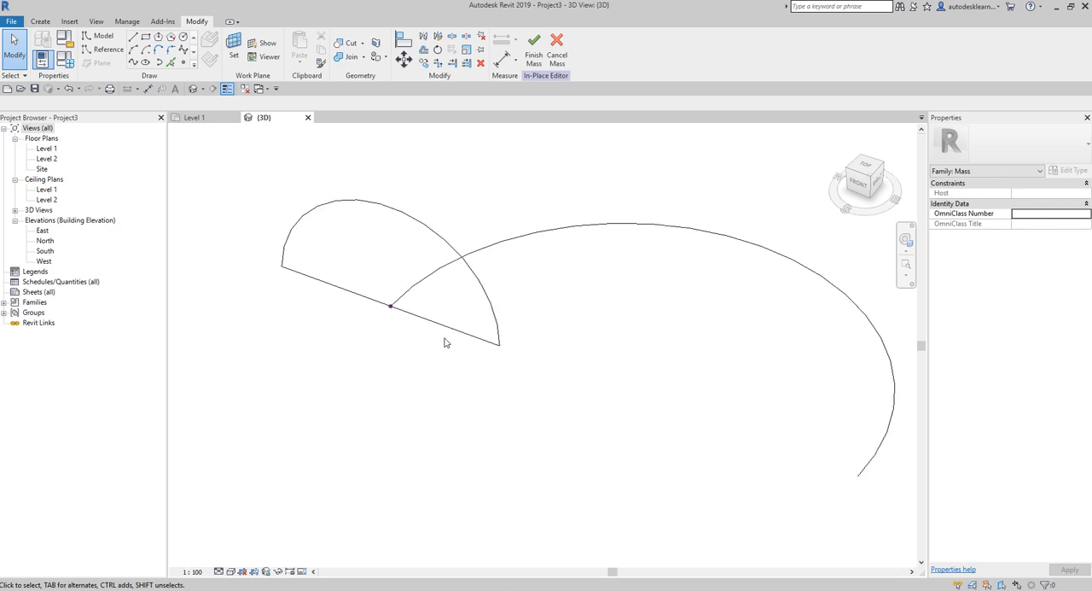
{"action": "key", "text": "Tab"}
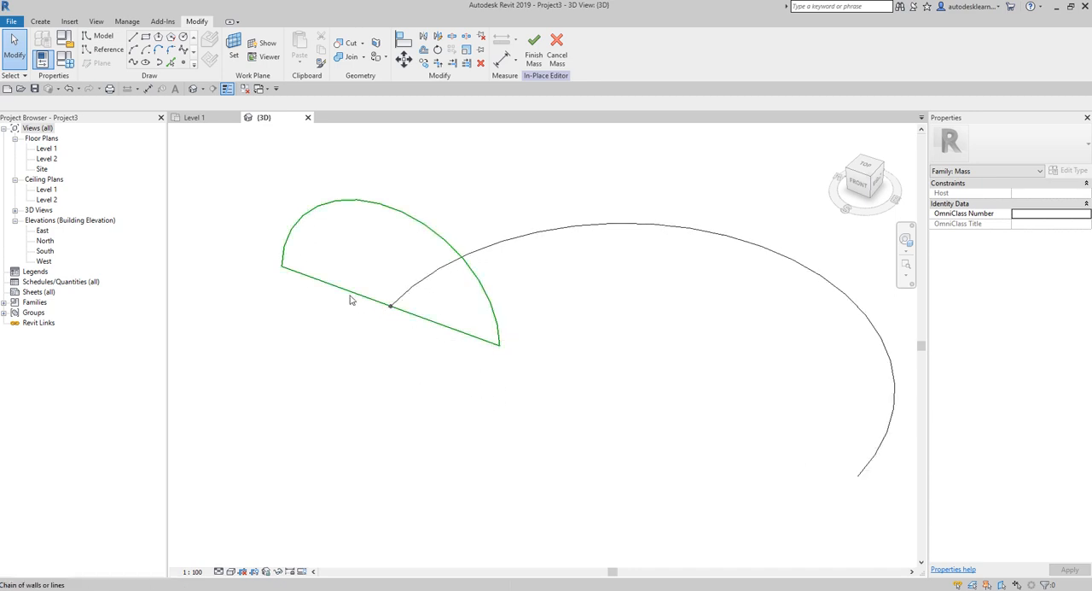
{"action": "key", "text": "ctrl"}
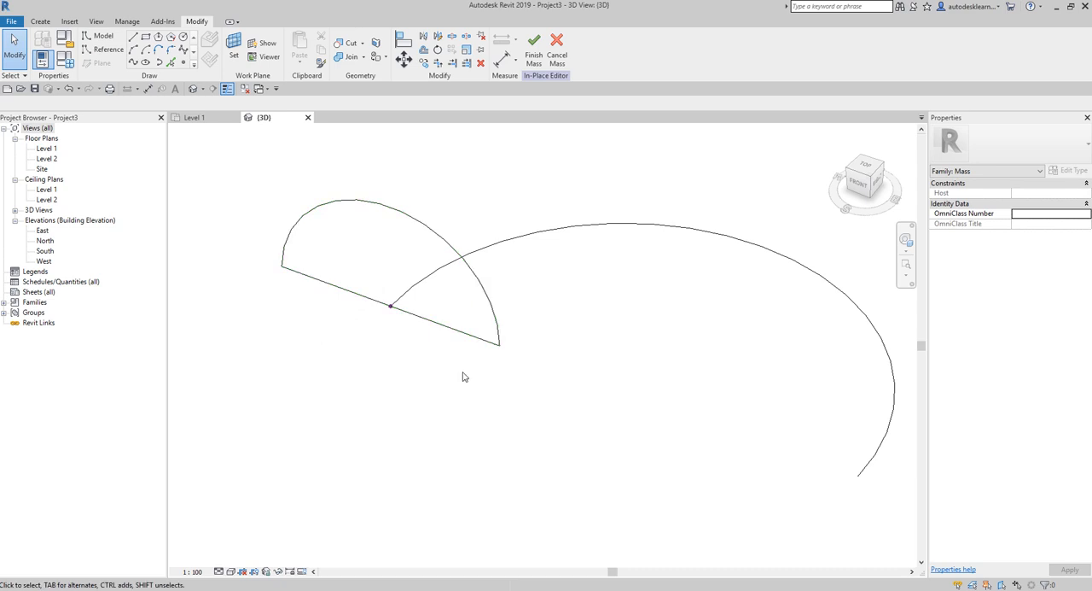
{"action": "scroll", "coordinate": [454, 371], "scroll_direction": "up", "scroll_amount": 1}
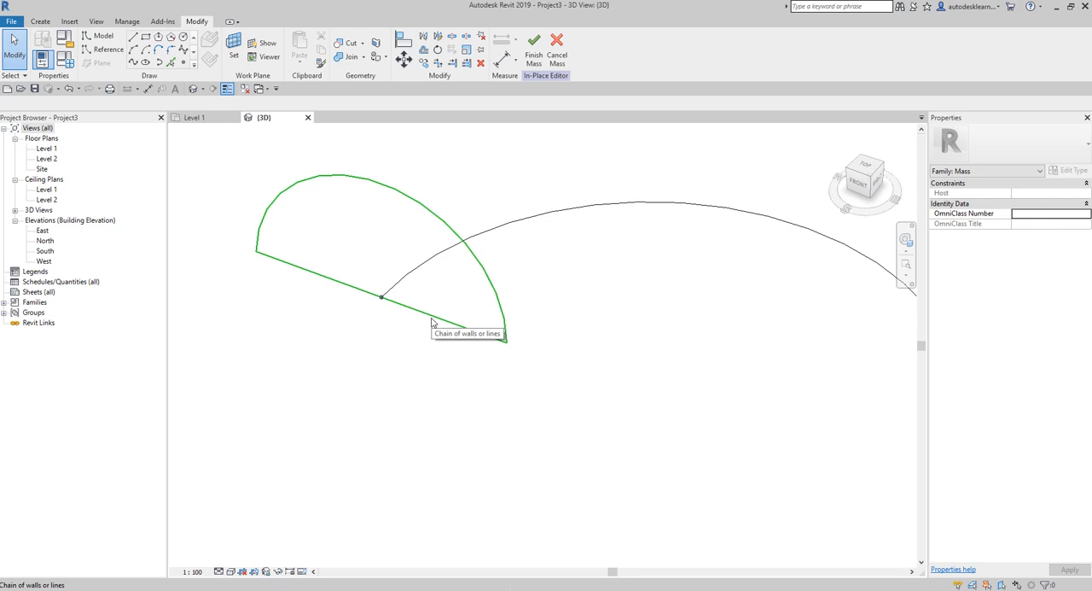
{"action": "key", "text": "Tab"}
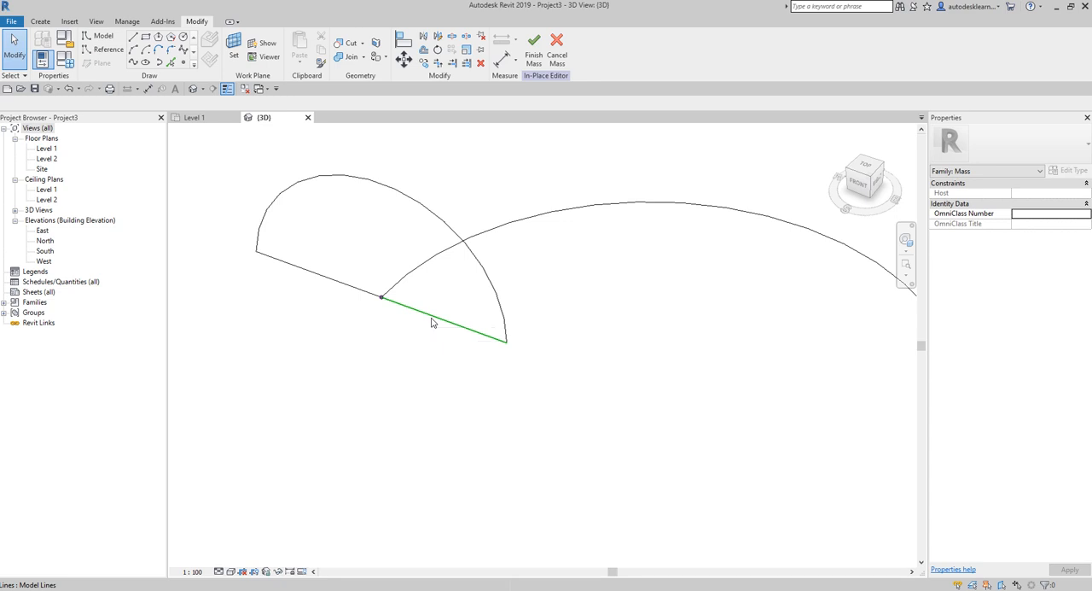
{"action": "left_click", "coordinate": [432, 314]}
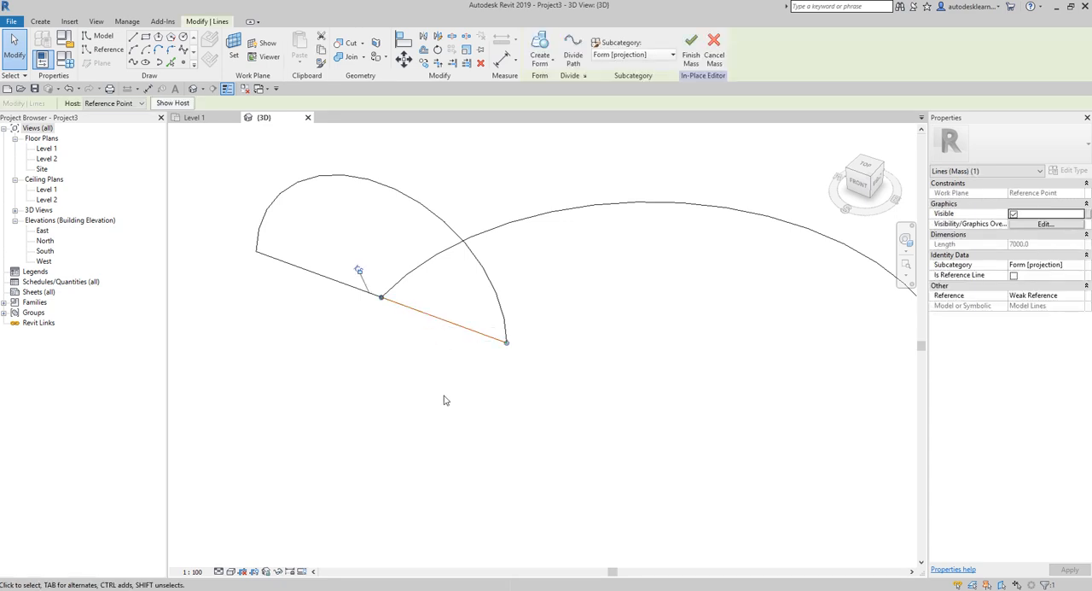
{"action": "key", "text": "Delete"}
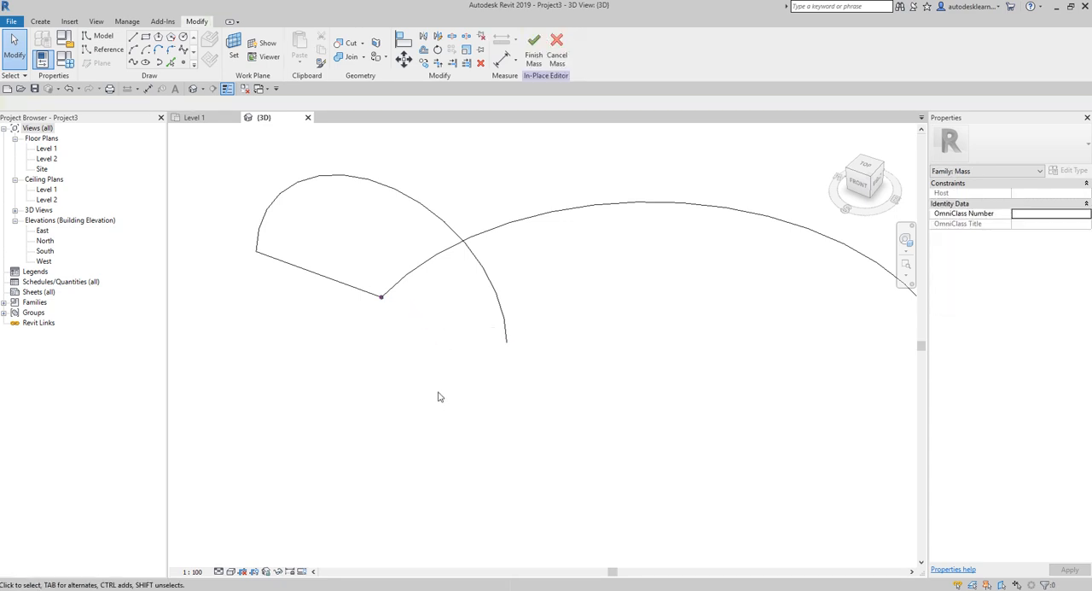
{"action": "key", "text": "Tab"}
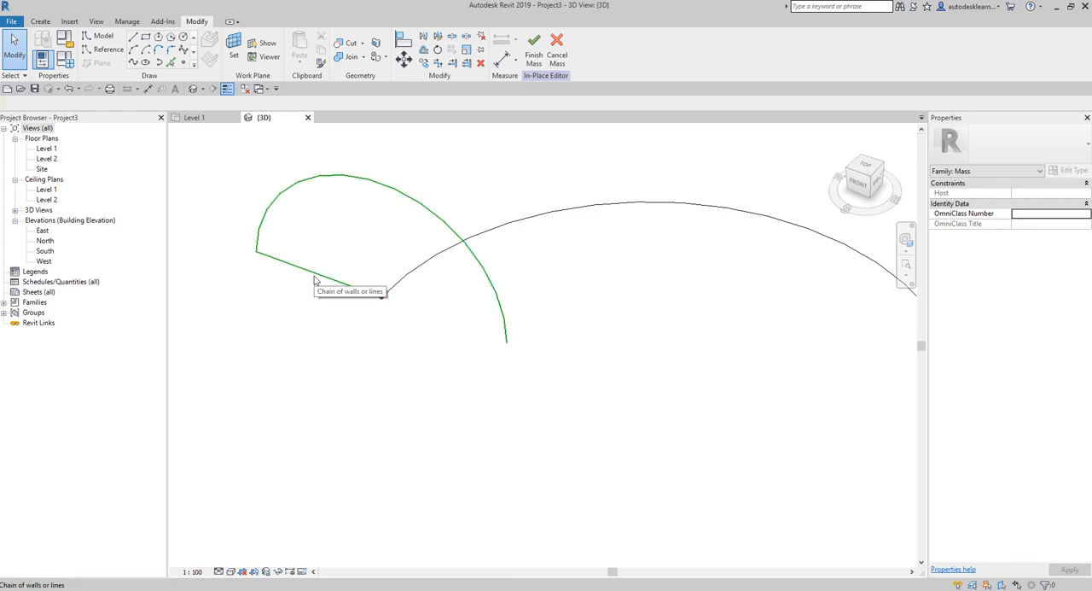
{"action": "key", "text": "Tab"}
{"action": "left_click", "coordinate": [315, 279]}
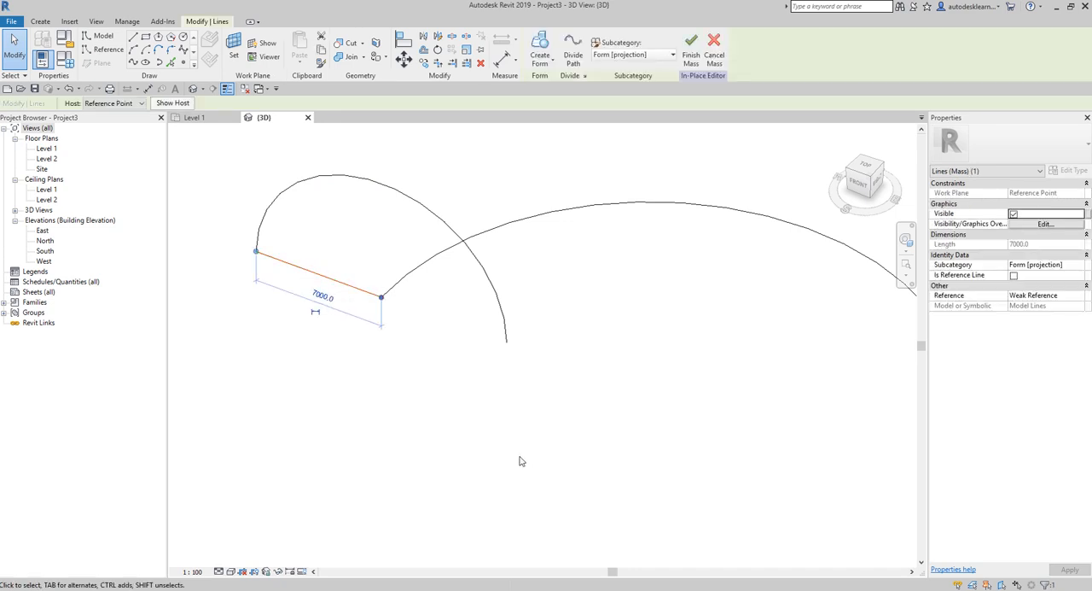
{"action": "key", "text": "Delete"}
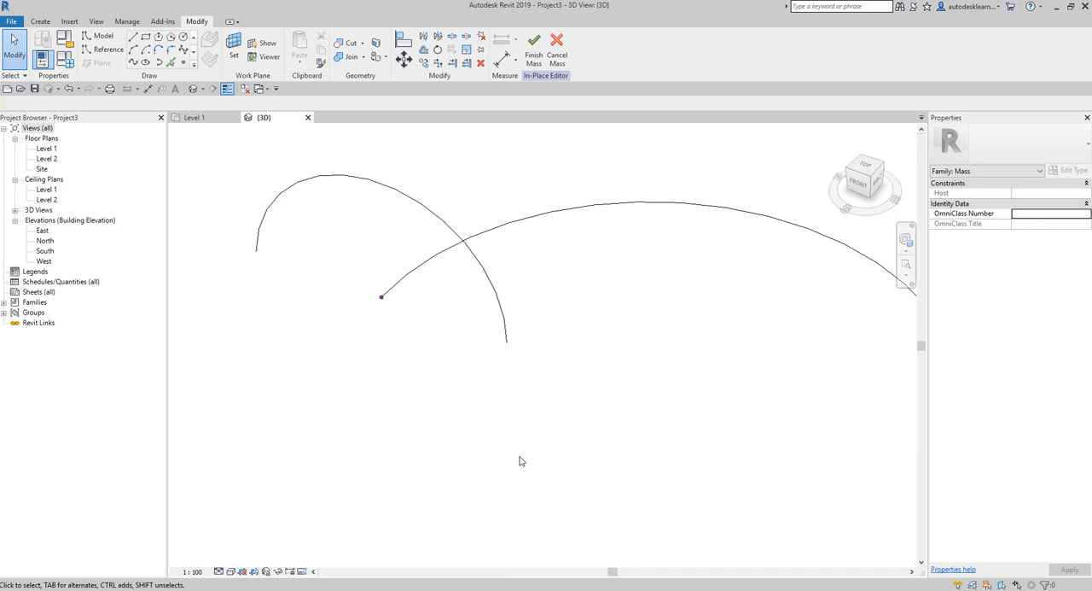
- Create a solid form from the upright semicircular profile and the arc path
{"action": "scroll", "coordinate": [477, 432], "scroll_direction": "down", "scroll_amount": 2}
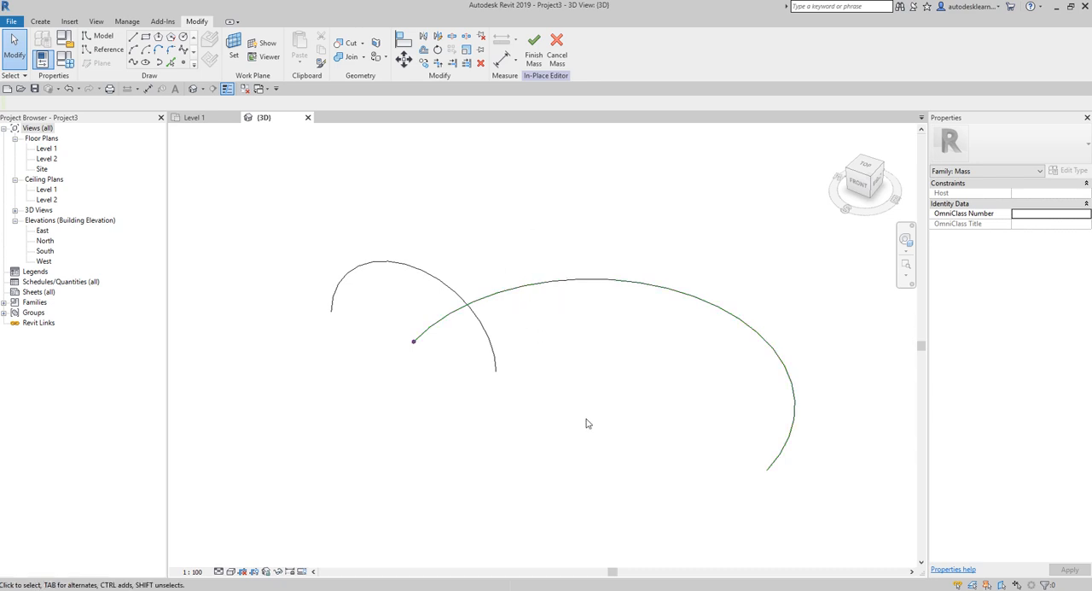
{"action": "left_click_drag", "start_coordinate": [541, 237], "coordinate": [468, 366]}
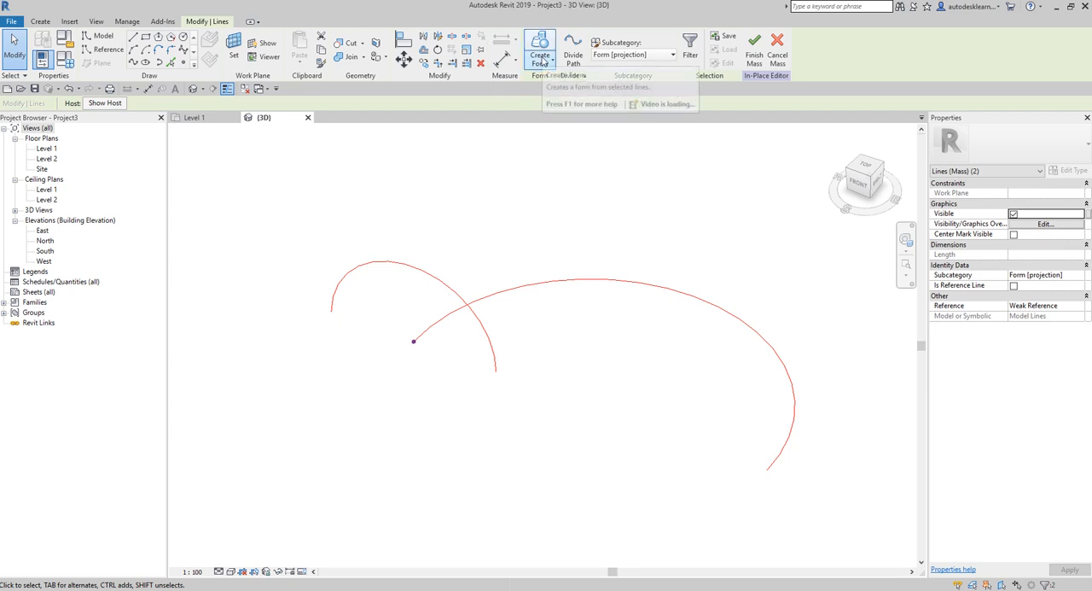
{"action": "left_click", "coordinate": [542, 61]}
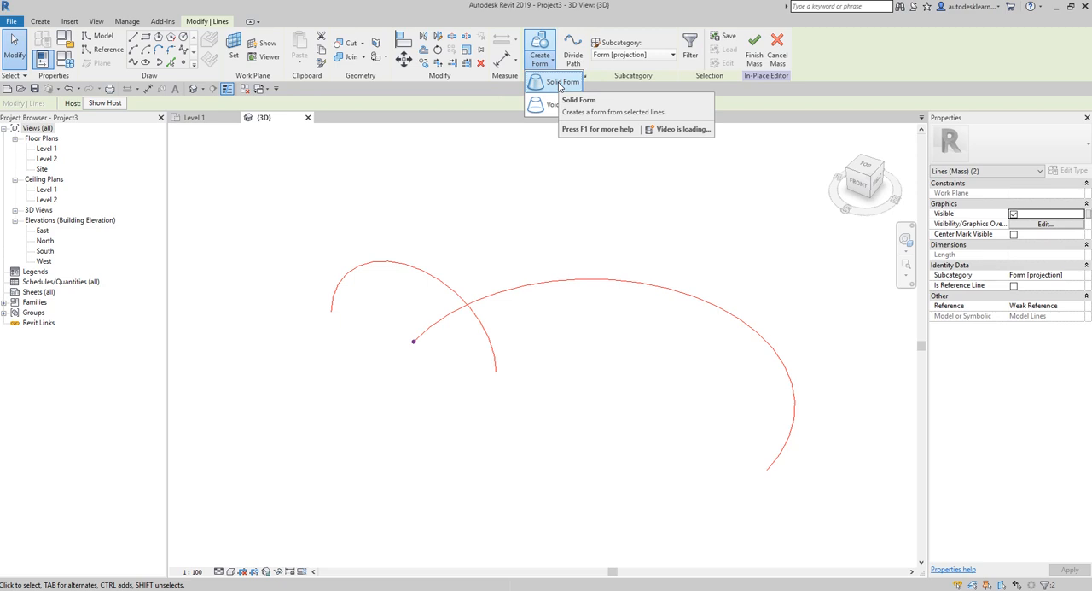
{"action": "left_click", "coordinate": [560, 84]}
- Divide the surface of the swept arch form into a UV grid
{"action": "middle_click_drag", "start_coordinate": [566, 471], "coordinate": [526, 434], "text": "shift"}
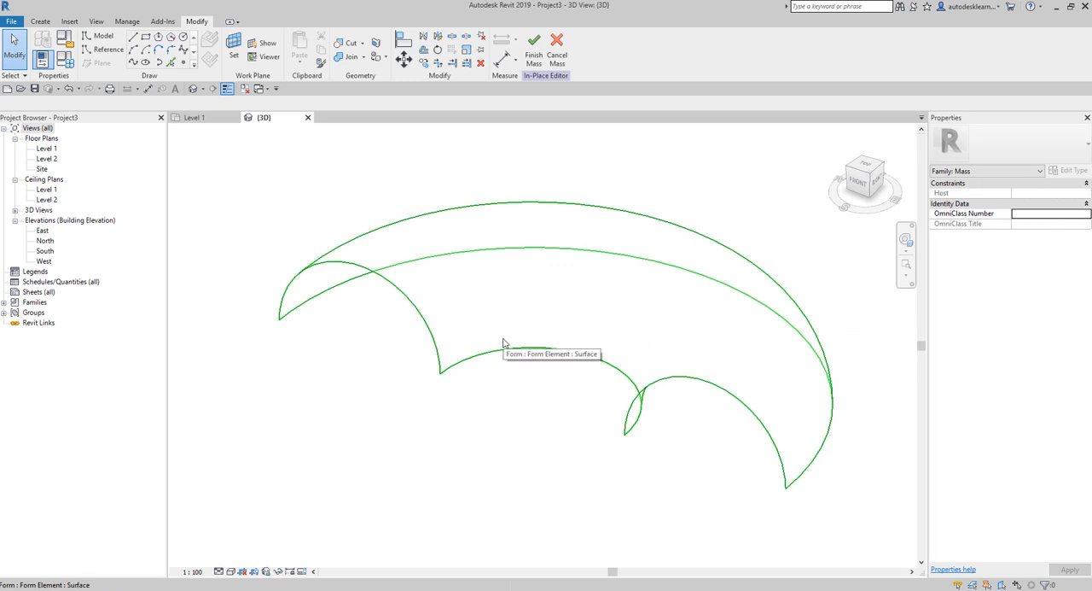
{"action": "left_click", "coordinate": [528, 299]}
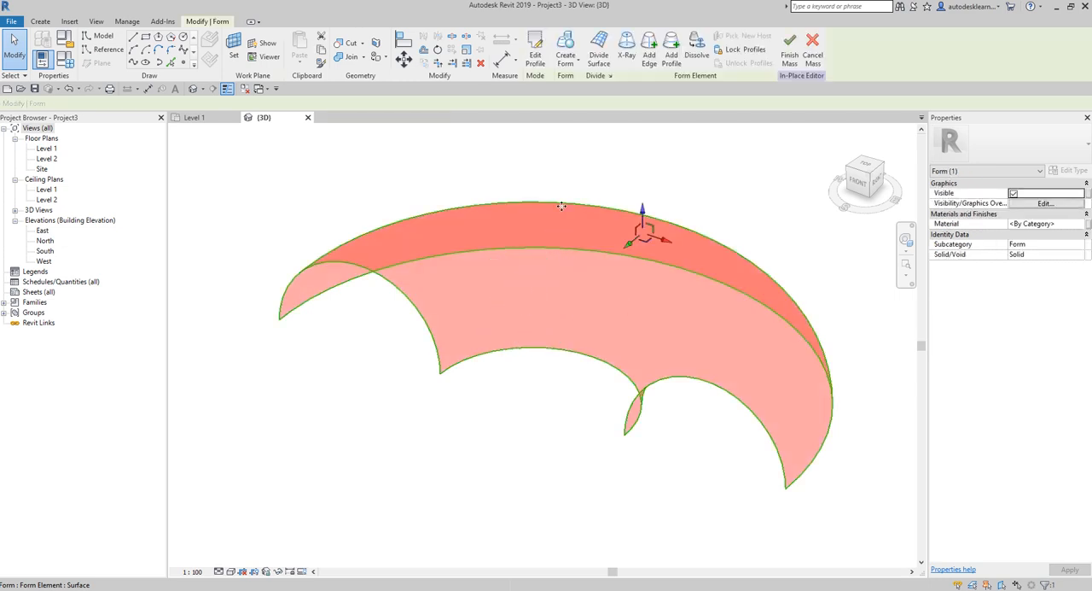
{"action": "left_click", "coordinate": [598, 56]}
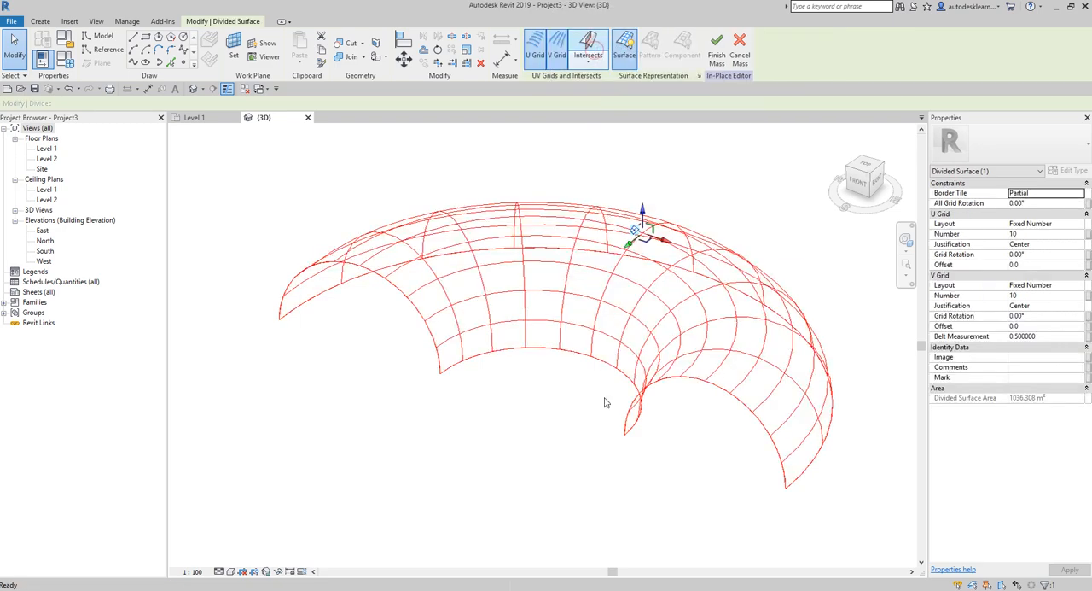
- Set both the U grid and V grid numbers of the divided surface to 50, apply them and clear the selection
{"action": "middle_click_drag", "start_coordinate": [453, 508], "coordinate": [483, 480], "text": "shift"}
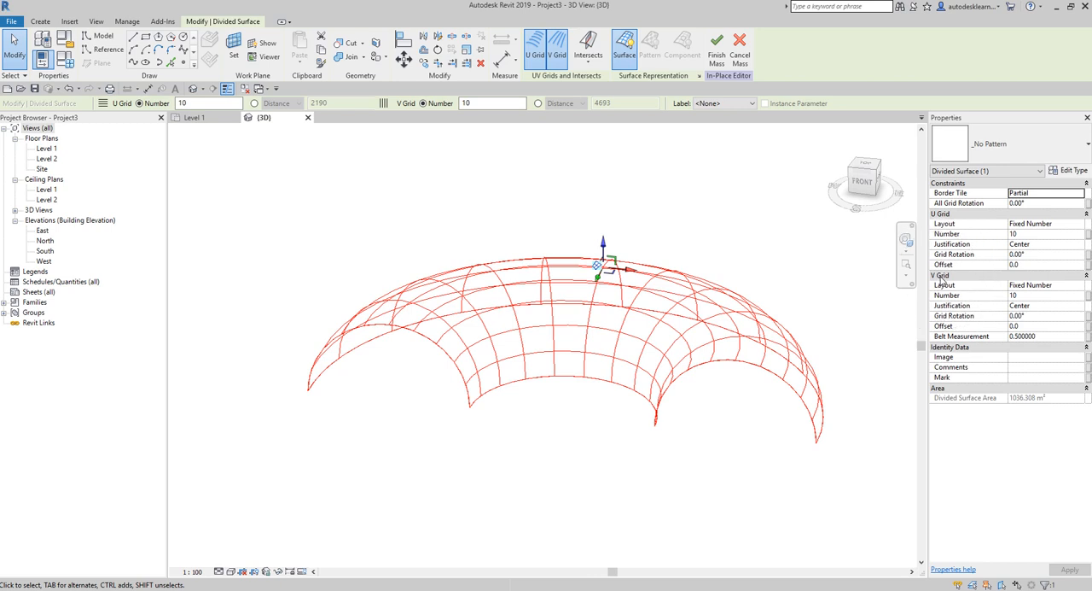
{"action": "left_click", "coordinate": [1026, 235]}
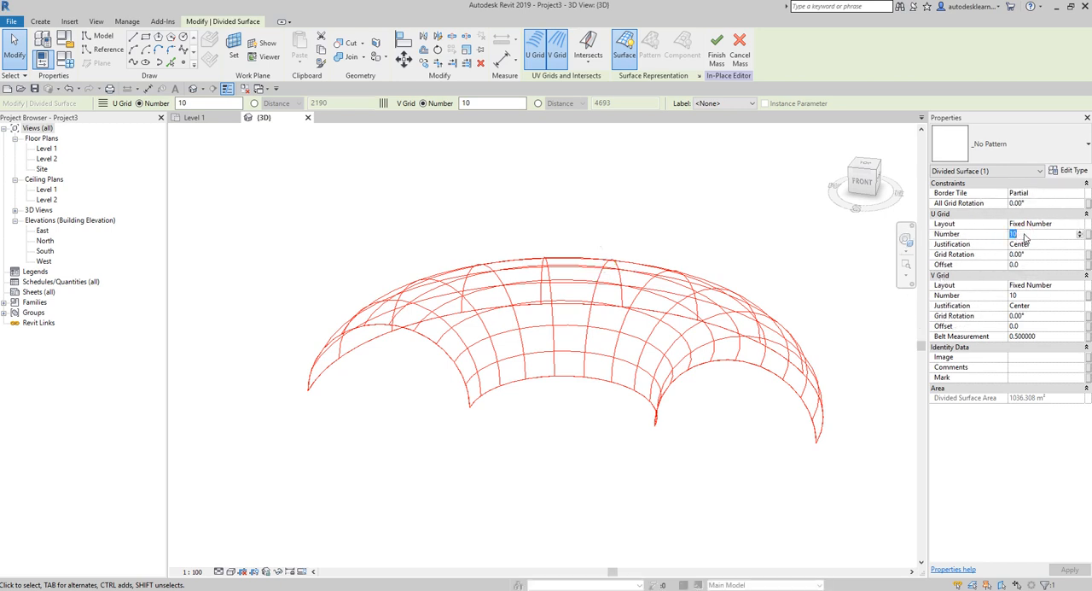
{"action": "type", "text": "50"}
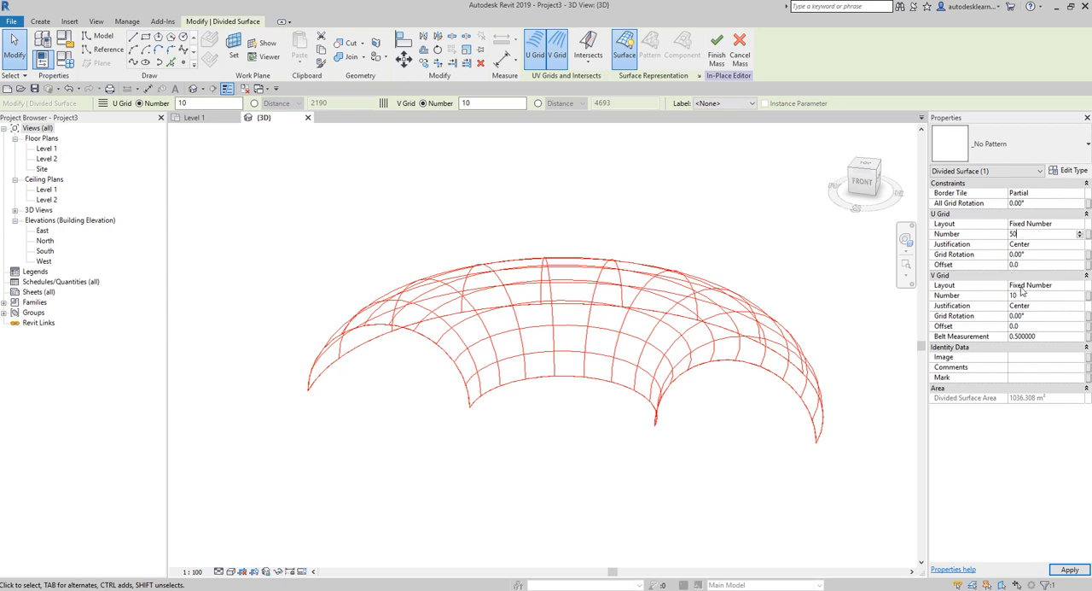
{"action": "left_click", "coordinate": [1026, 297]}
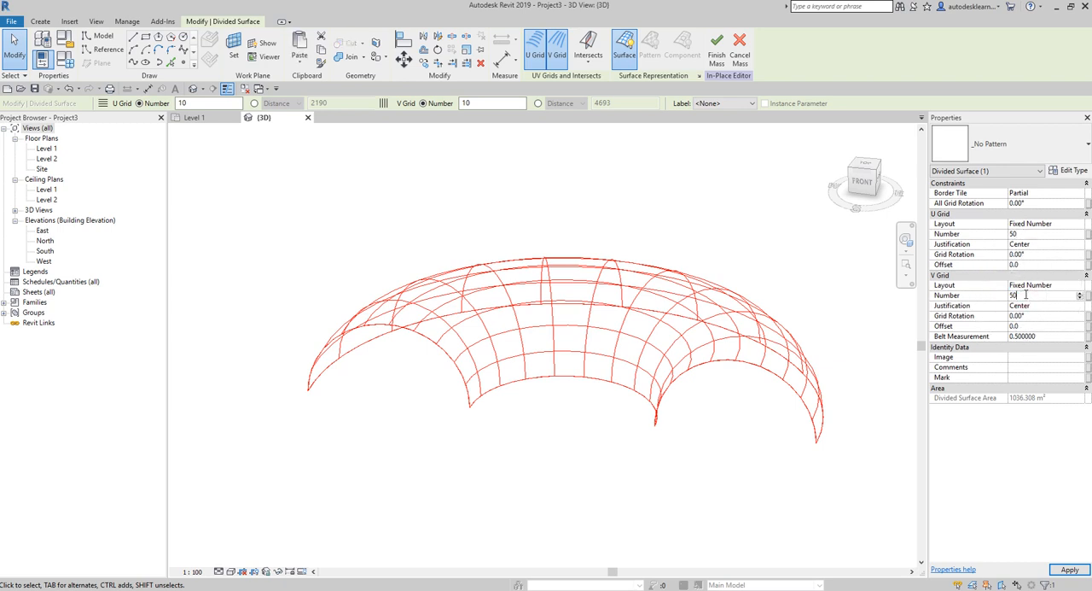
{"action": "key", "text": "Return"}
{"action": "left_click", "coordinate": [1069, 570]}
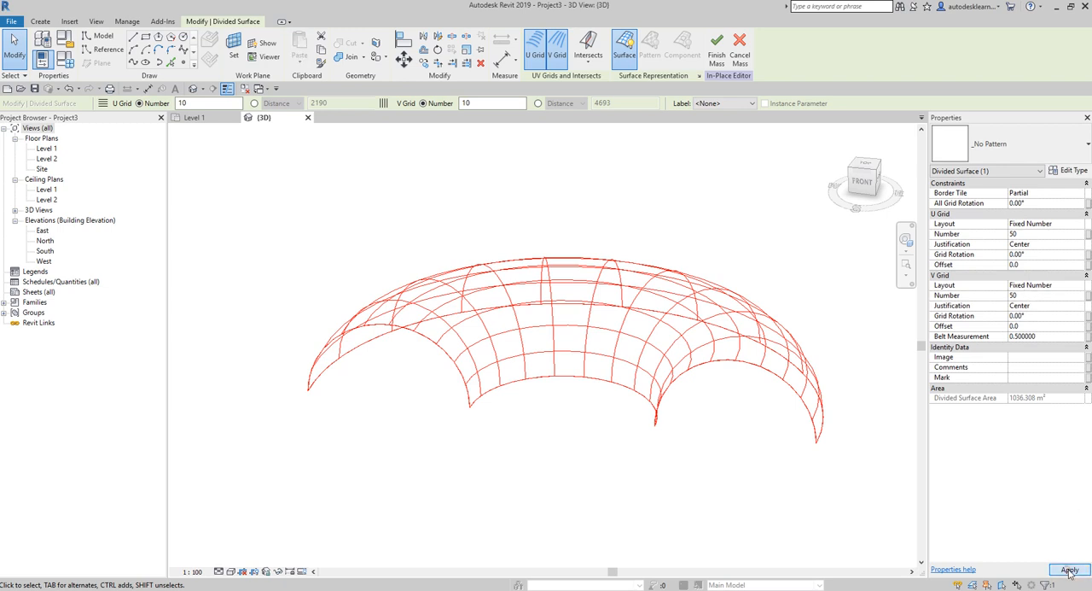
{"action": "left_click", "coordinate": [529, 433]}
{"action": "middle_click_drag", "start_coordinate": [530, 433], "coordinate": [570, 539], "text": "shift"}
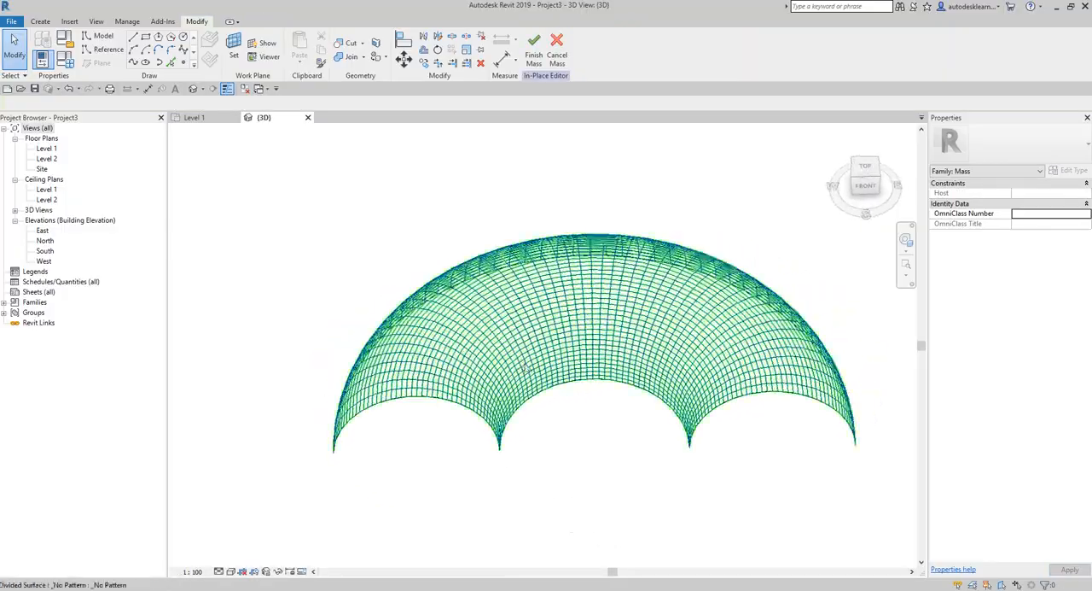
- Apply the Octagon pattern to the divided surface of the arched mass and clear the selection
{"action": "scroll", "coordinate": [525, 365], "scroll_direction": "up", "scroll_amount": 4}
{"action": "middle_click_drag", "start_coordinate": [655, 488], "coordinate": [466, 353]}
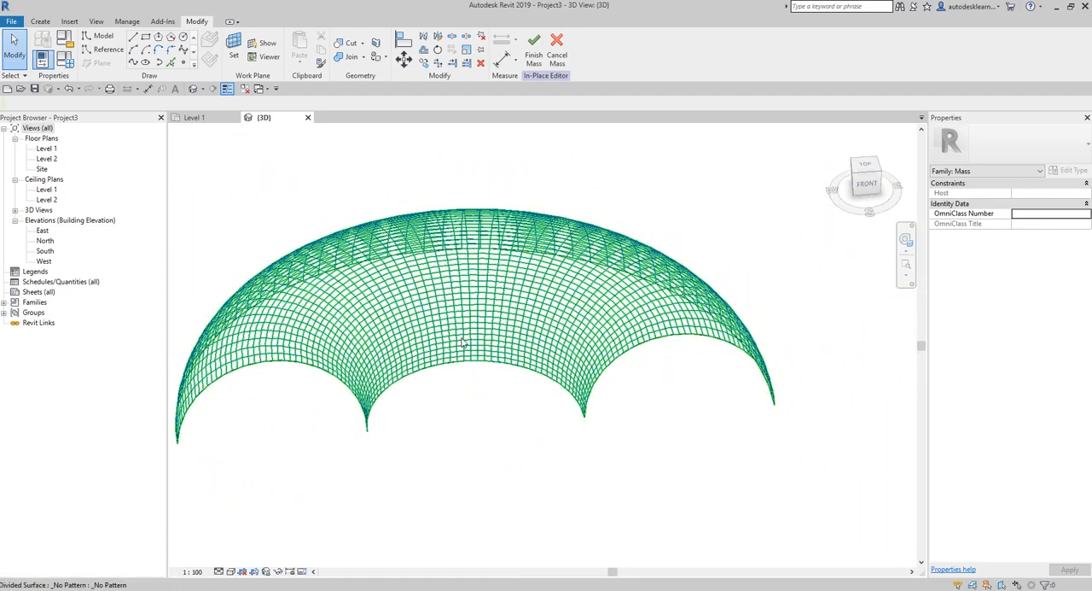
{"action": "left_click", "coordinate": [463, 349]}
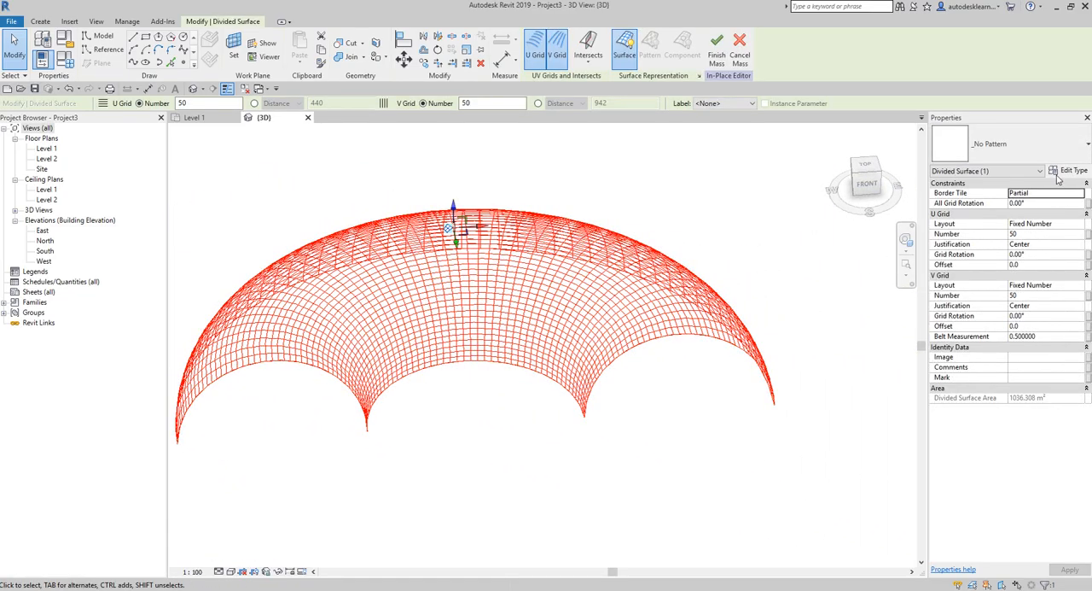
{"action": "left_click", "coordinate": [1086, 148]}
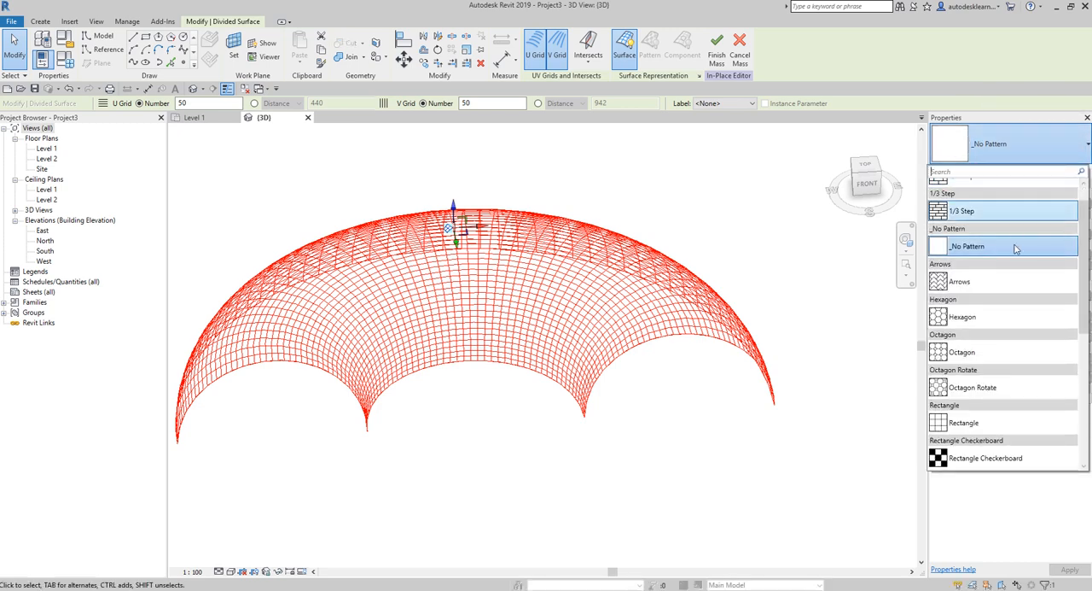
{"action": "left_click", "coordinate": [971, 353]}
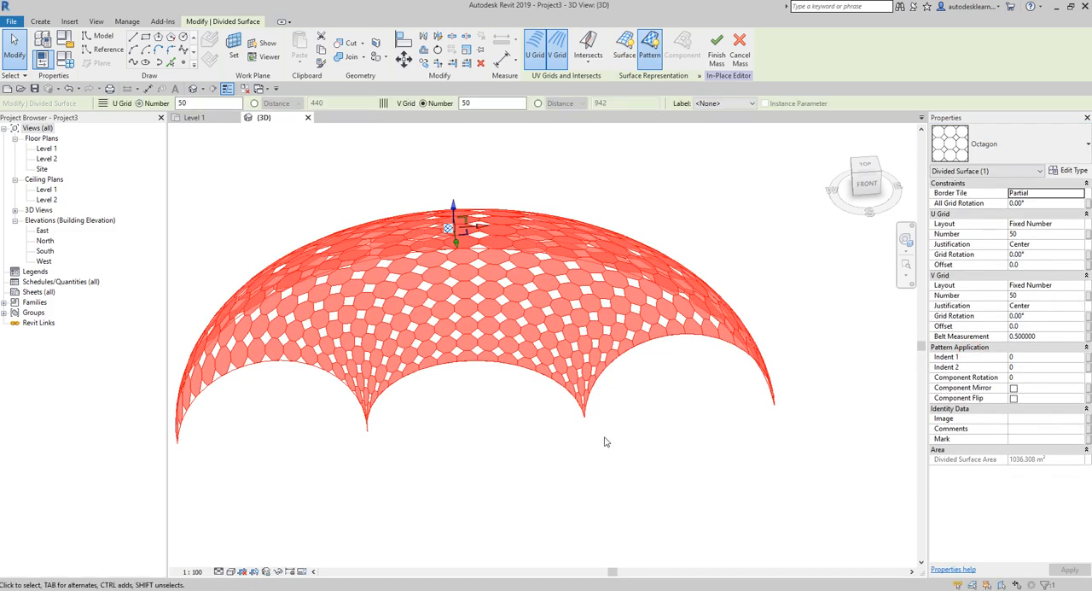
{"action": "left_click", "coordinate": [566, 452]}
{"action": "middle_click_drag", "start_coordinate": [578, 427], "coordinate": [561, 461], "text": "shift"}
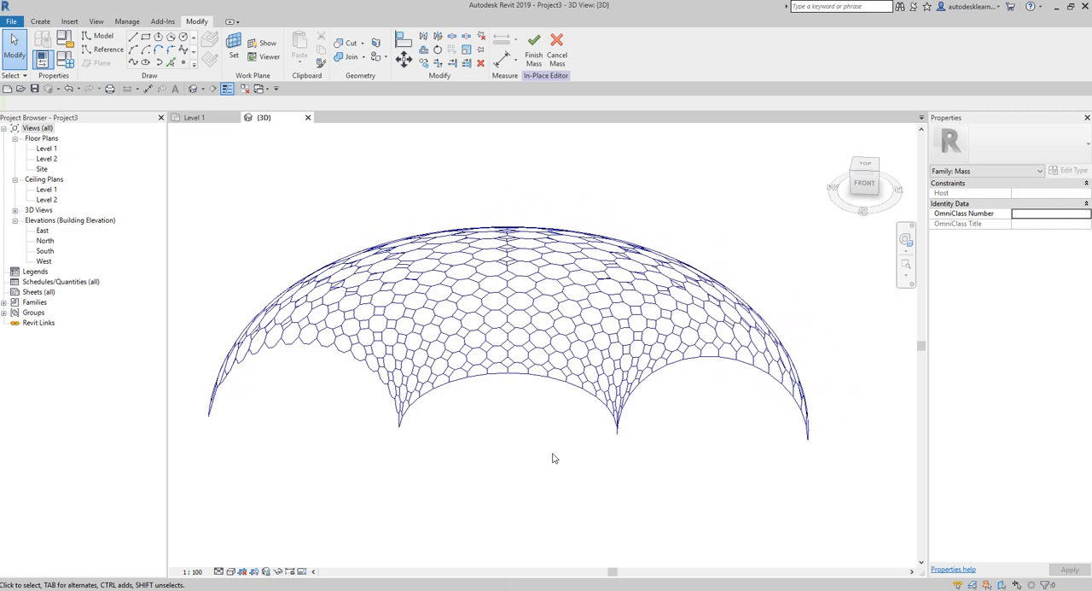
{"action": "scroll", "coordinate": [462, 431], "scroll_direction": "up", "scroll_amount": 5}
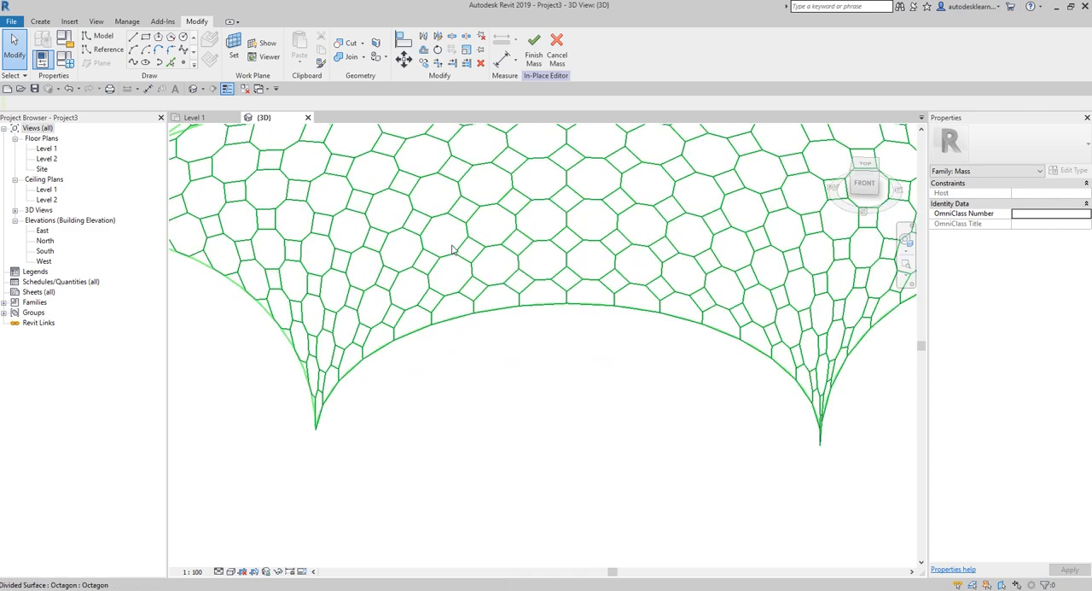
{"action": "left_click", "coordinate": [487, 228]}
{"action": "left_click", "coordinate": [487, 182]}
{"action": "middle_click_drag", "start_coordinate": [490, 230], "coordinate": [526, 392], "text": "shift"}
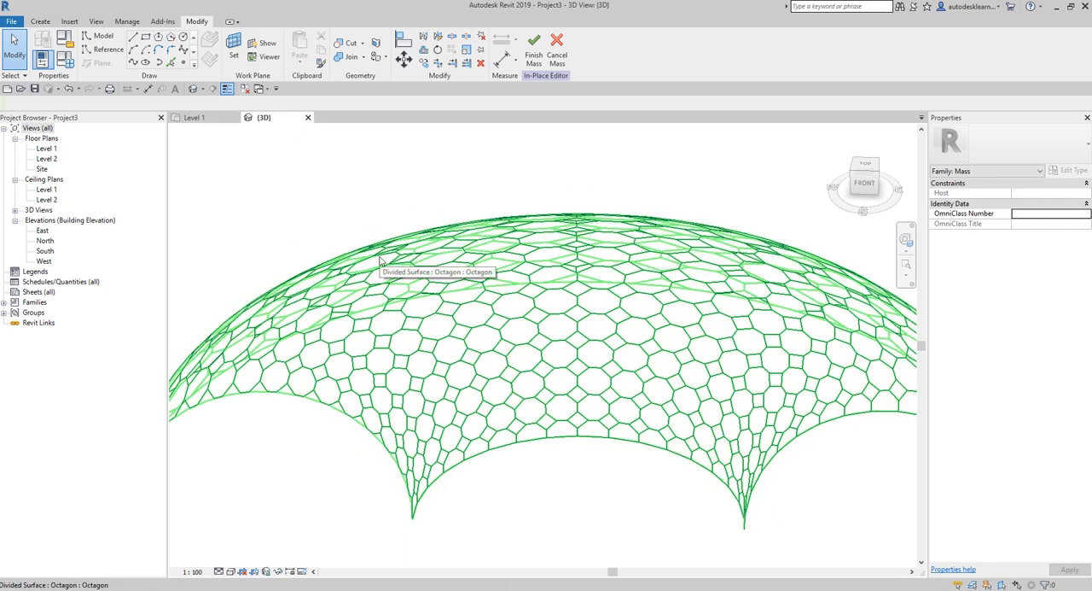
{"action": "left_click", "coordinate": [11, 23]}
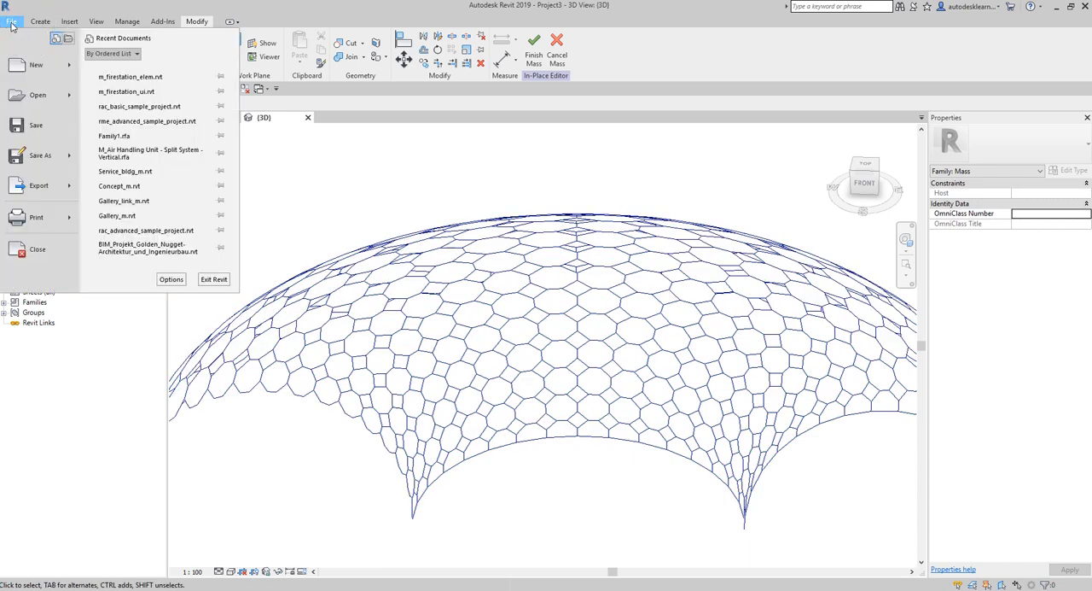
{"action": "left_click", "coordinate": [309, 182]}
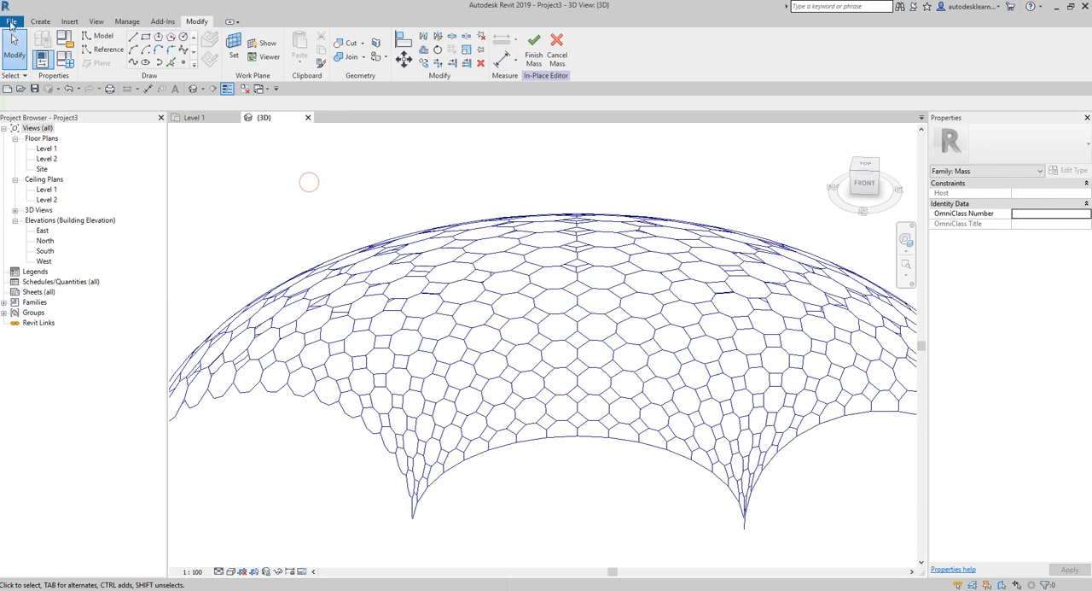
{"action": "left_click", "coordinate": [11, 24]}
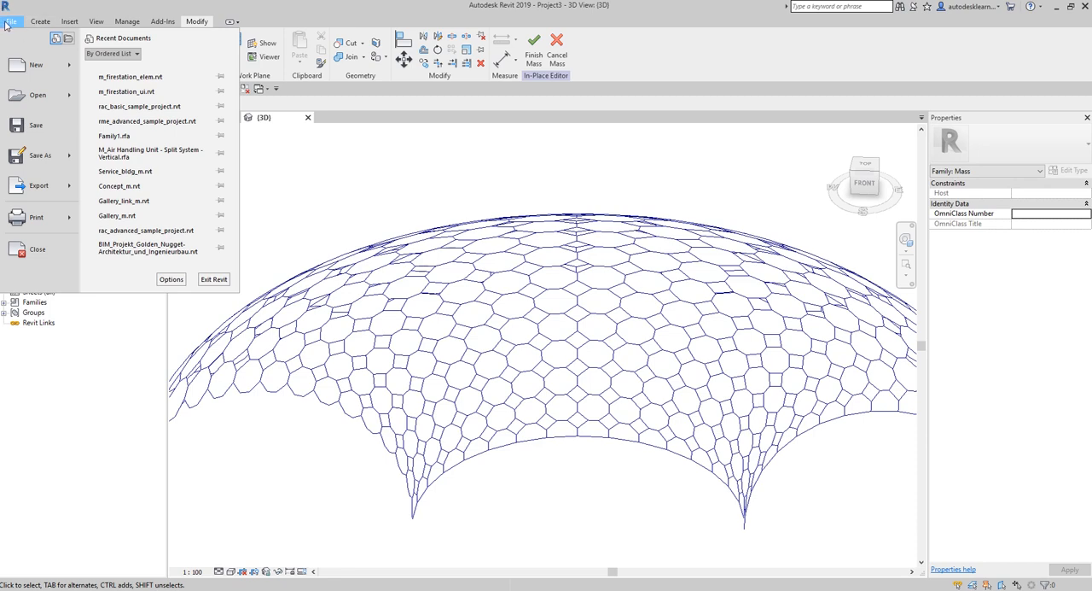
{"action": "left_click", "coordinate": [10, 24]}
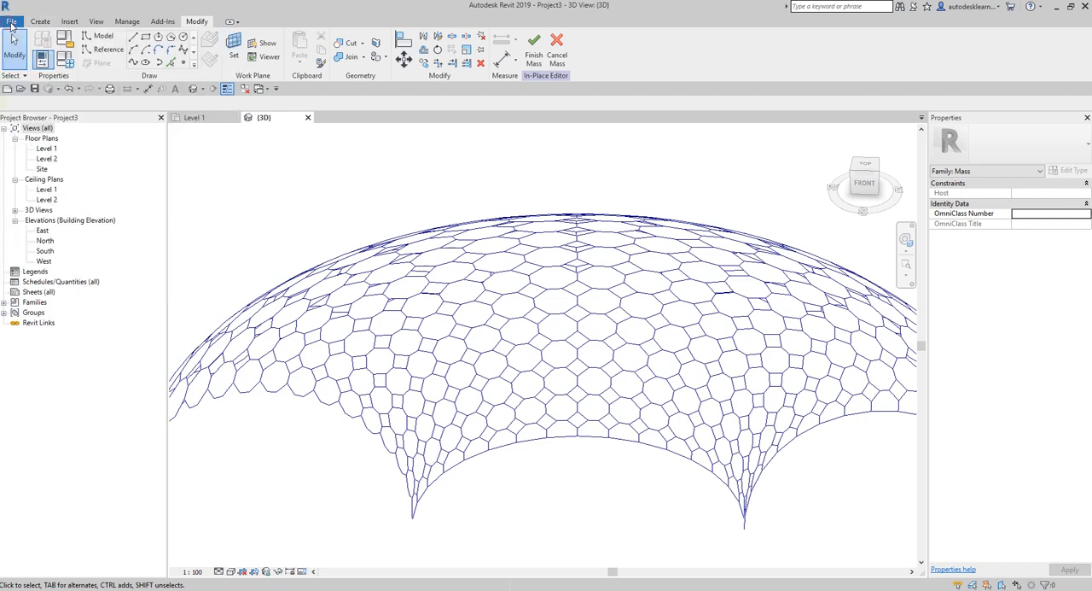
- Create a new family from the Metric Generic Model Pattern Based template
{"action": "left_click", "coordinate": [11, 23]}
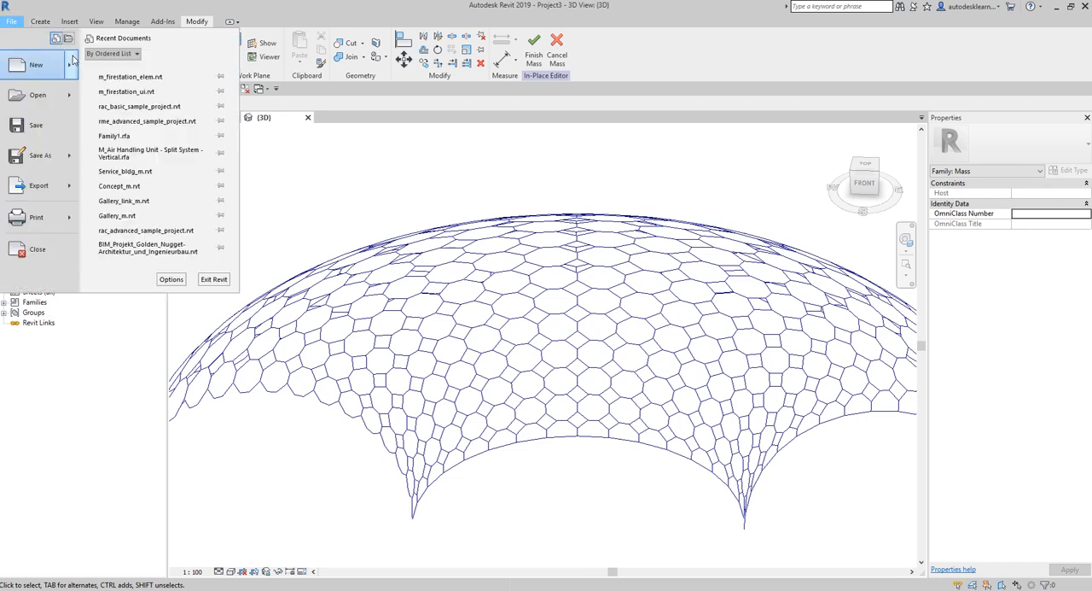
{"action": "left_click", "coordinate": [71, 68]}
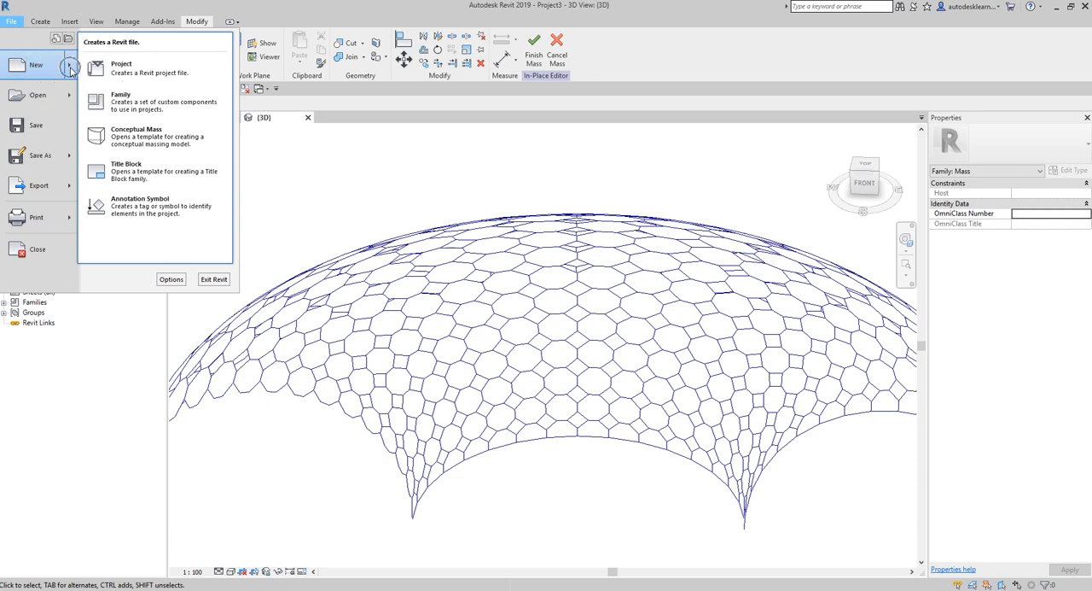
{"action": "left_click", "coordinate": [143, 114]}
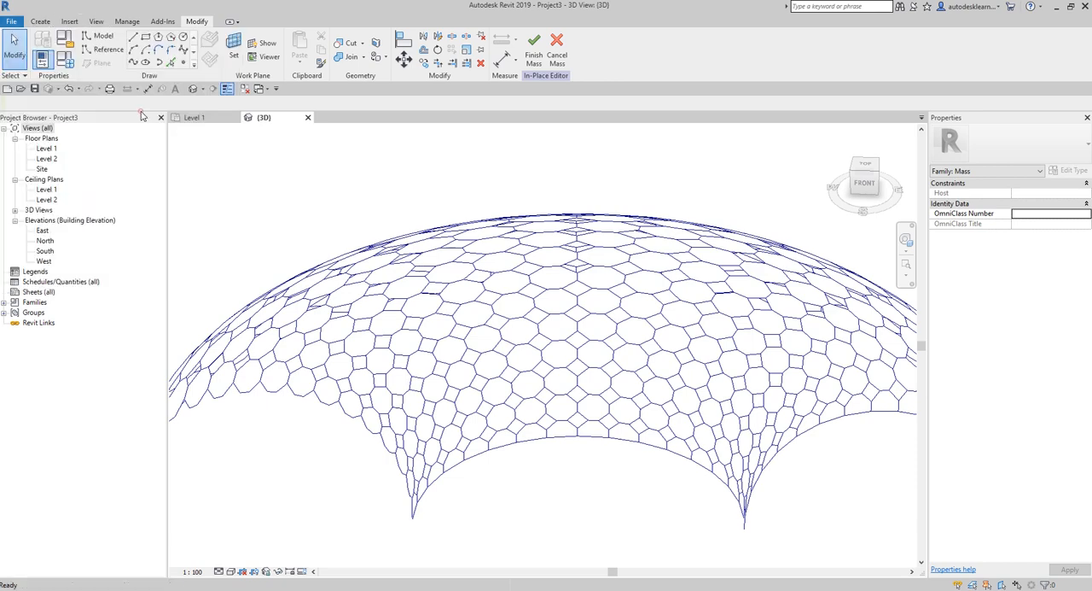
{"action": "left_click", "coordinate": [457, 325]}
{"action": "scroll", "coordinate": [457, 325], "scroll_direction": "down", "scroll_amount": 4}
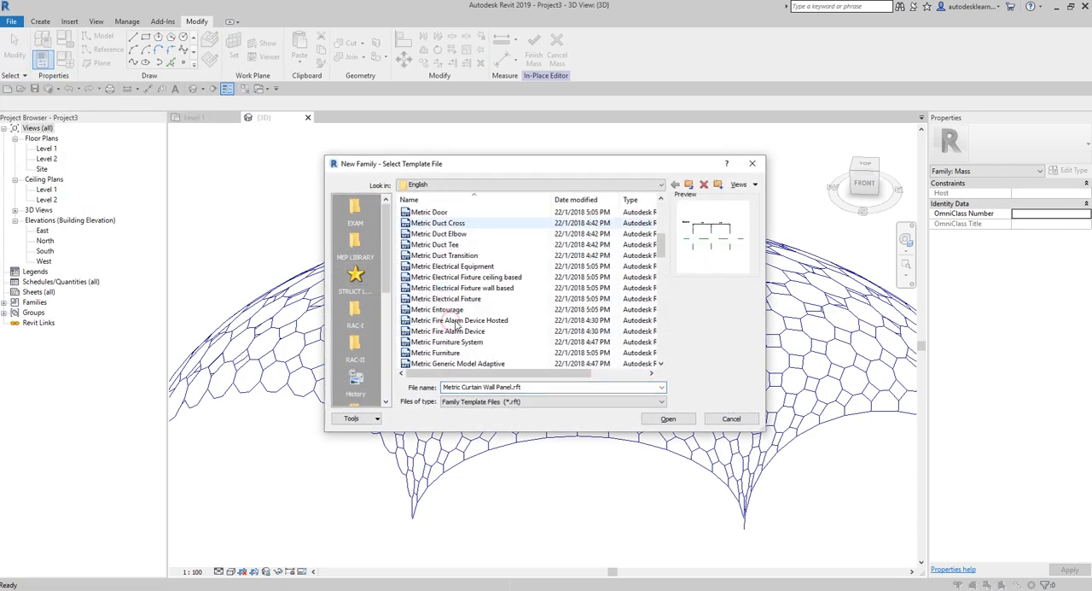
{"action": "scroll", "coordinate": [456, 326], "scroll_direction": "down", "scroll_amount": 5}
{"action": "left_click", "coordinate": [481, 256]}
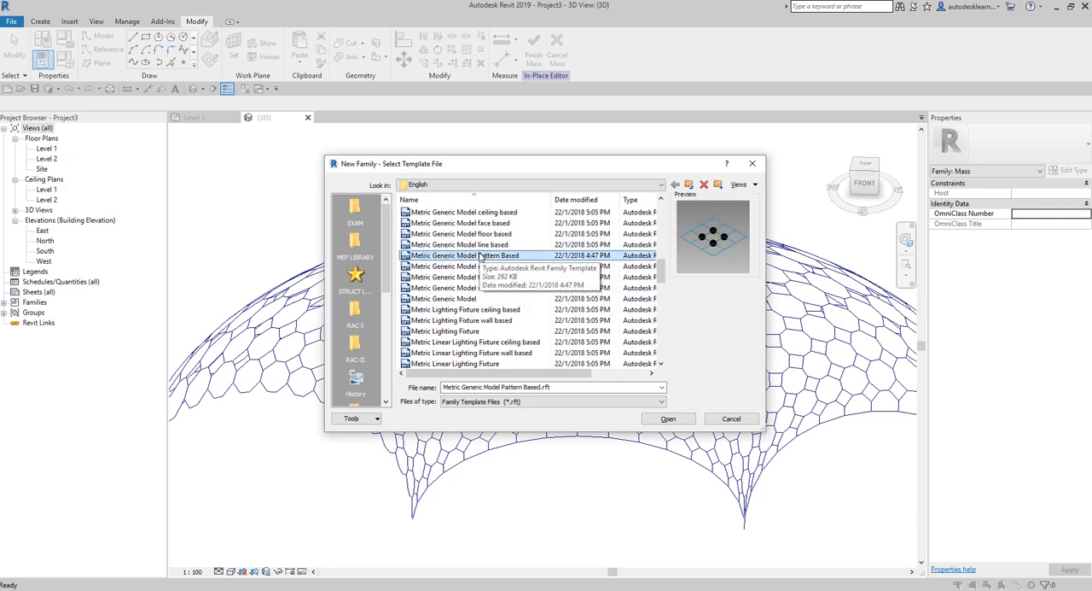
{"action": "left_click", "coordinate": [671, 419]}
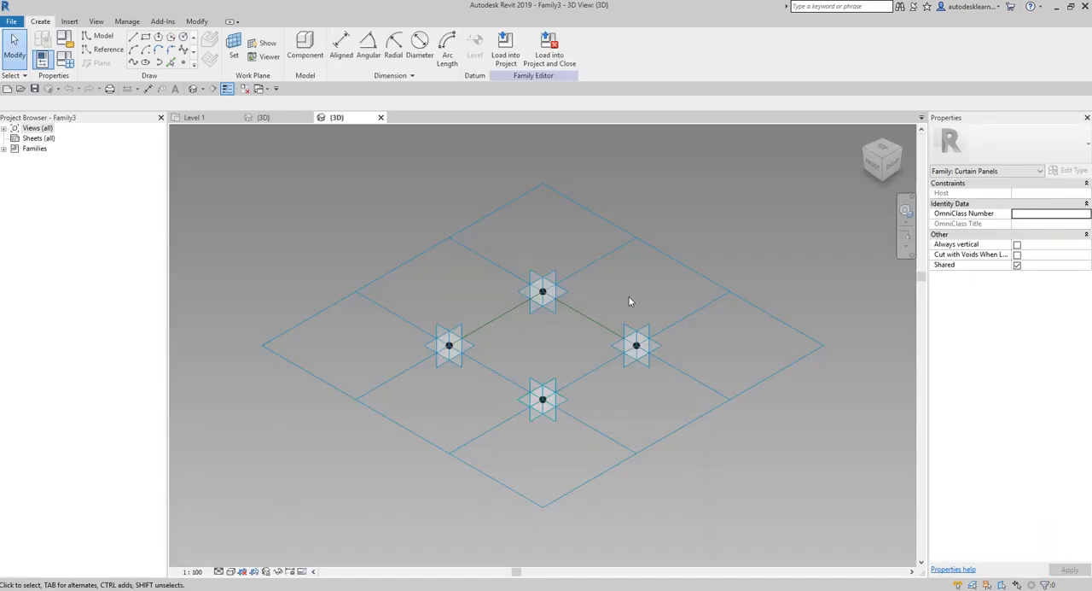
- Change the tile pattern grid of the new panel family to Octagon and deselect it
{"action": "middle_click_drag", "start_coordinate": [641, 307], "coordinate": [603, 324]}
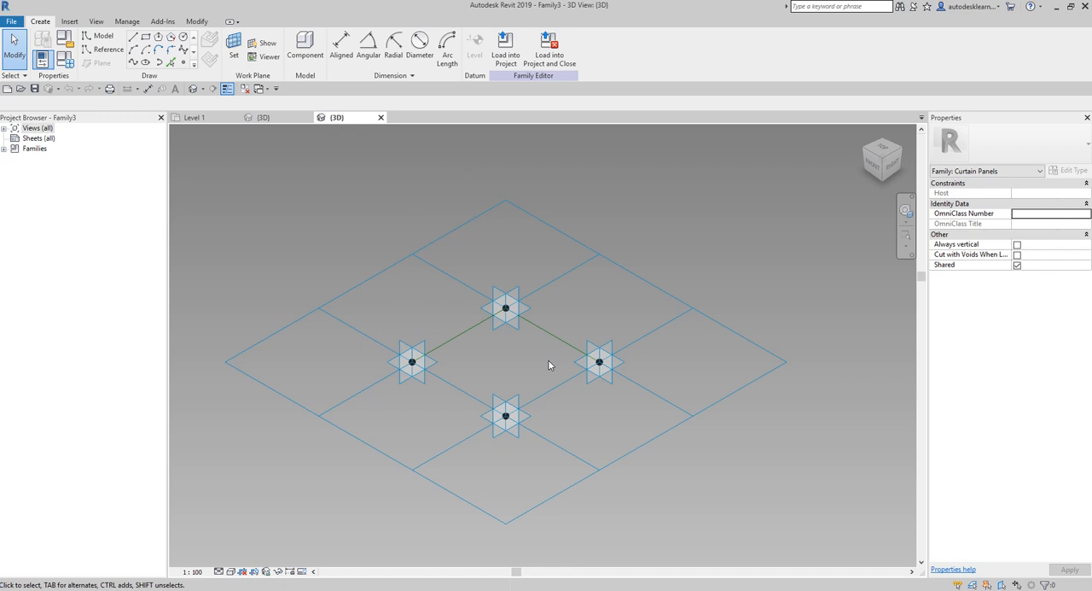
{"action": "left_click", "coordinate": [621, 266]}
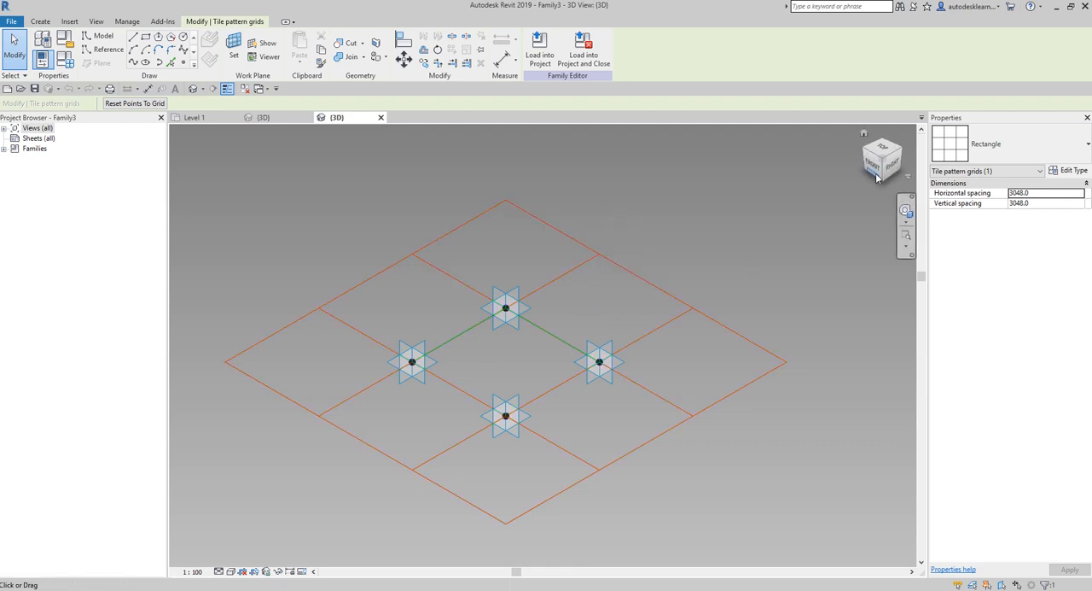
{"action": "left_click", "coordinate": [1014, 151]}
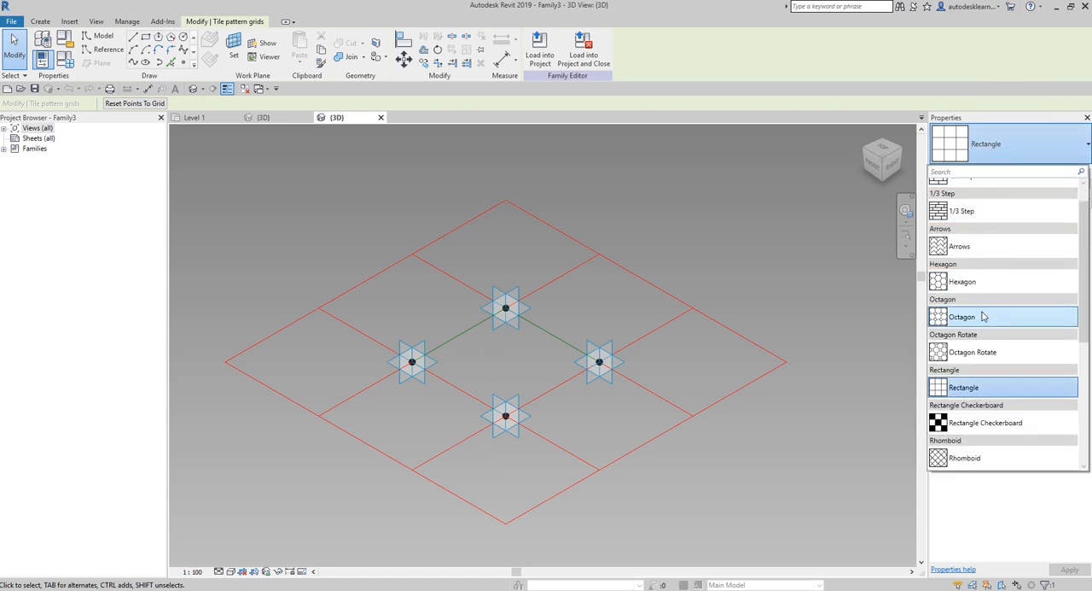
{"action": "mouse_move", "coordinate": [982, 317]}
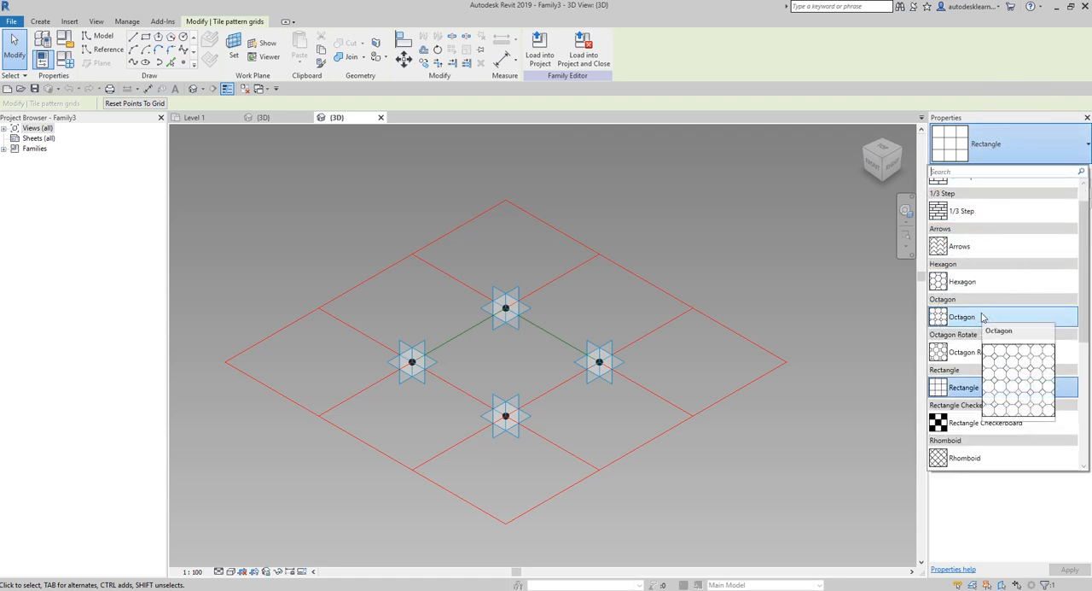
{"action": "left_click", "coordinate": [982, 317]}
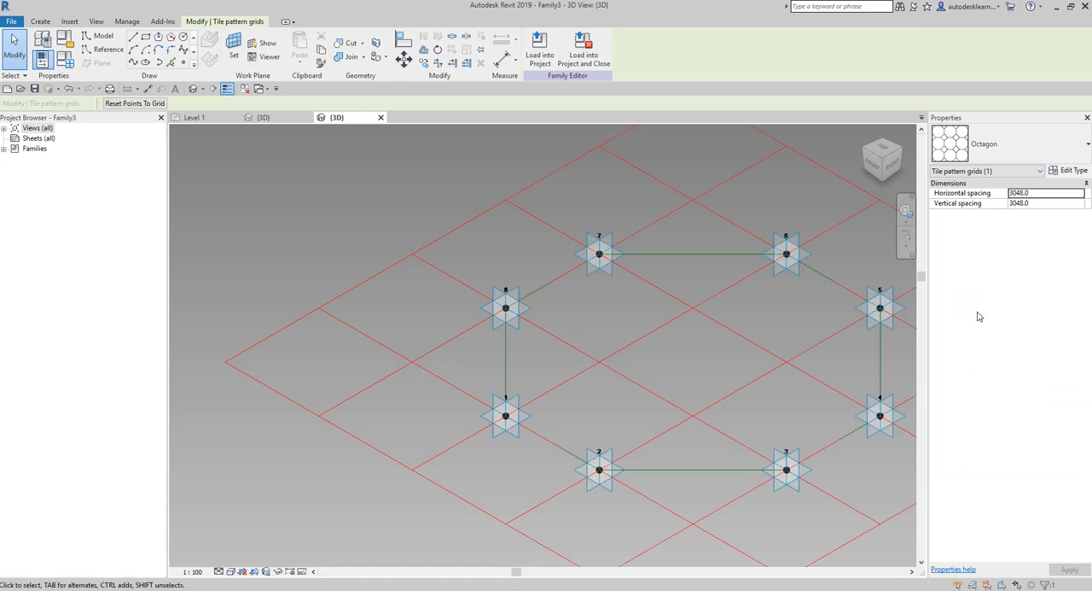
{"action": "scroll", "coordinate": [481, 315], "scroll_direction": "down", "scroll_amount": 4}
{"action": "left_click", "coordinate": [733, 188]}
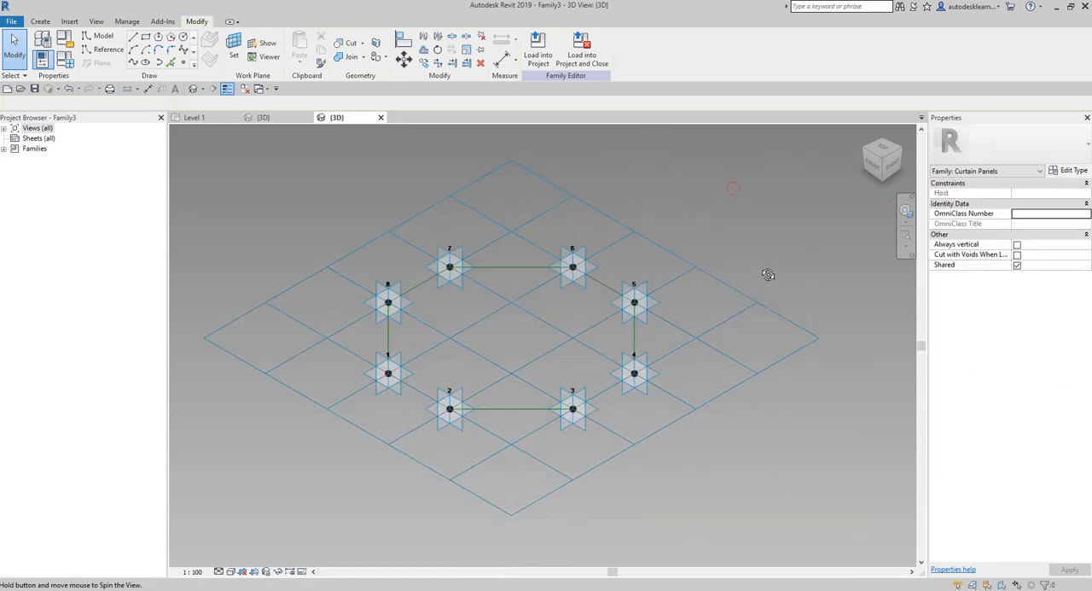
- Place a reference point at the midpoint of the reference line between adaptive points 2 and 3
{"action": "middle_click_drag", "start_coordinate": [770, 273], "coordinate": [742, 276], "text": "shift"}
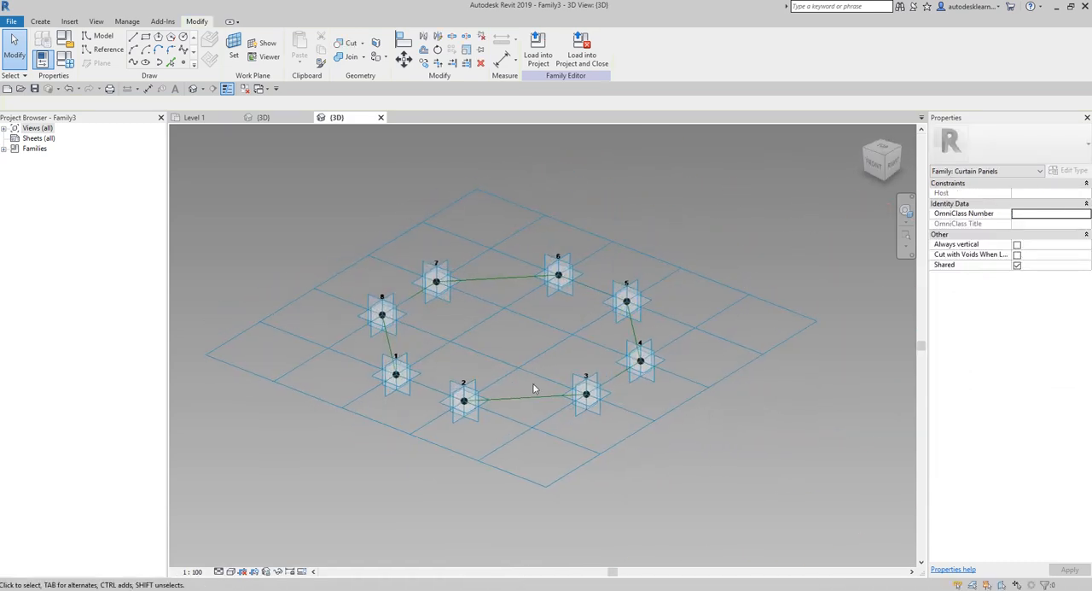
{"action": "scroll", "coordinate": [503, 367], "scroll_direction": "up", "scroll_amount": 5}
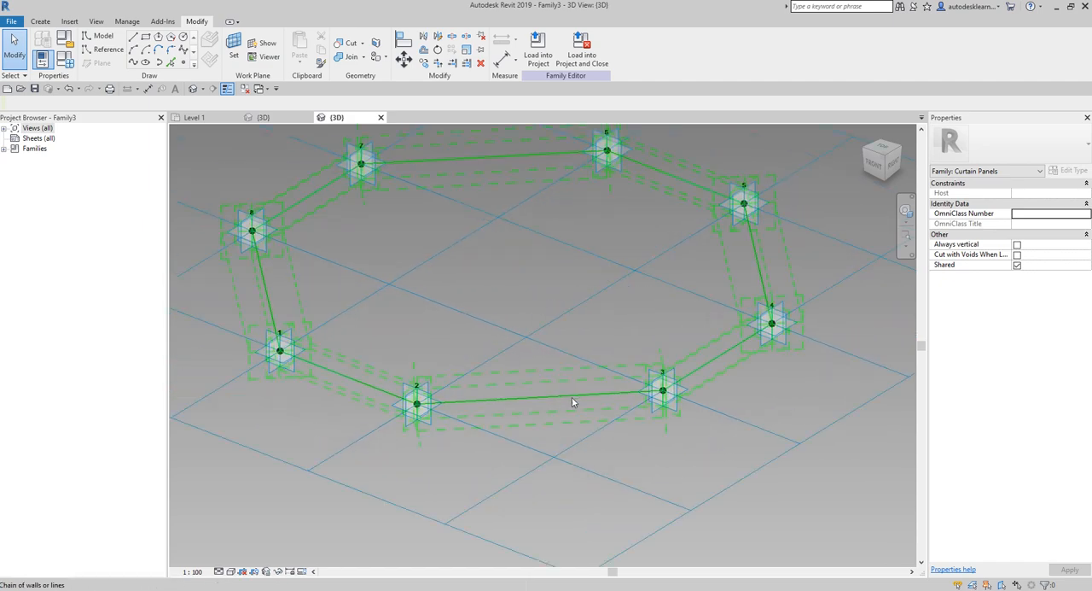
{"action": "key", "text": "Tab"}
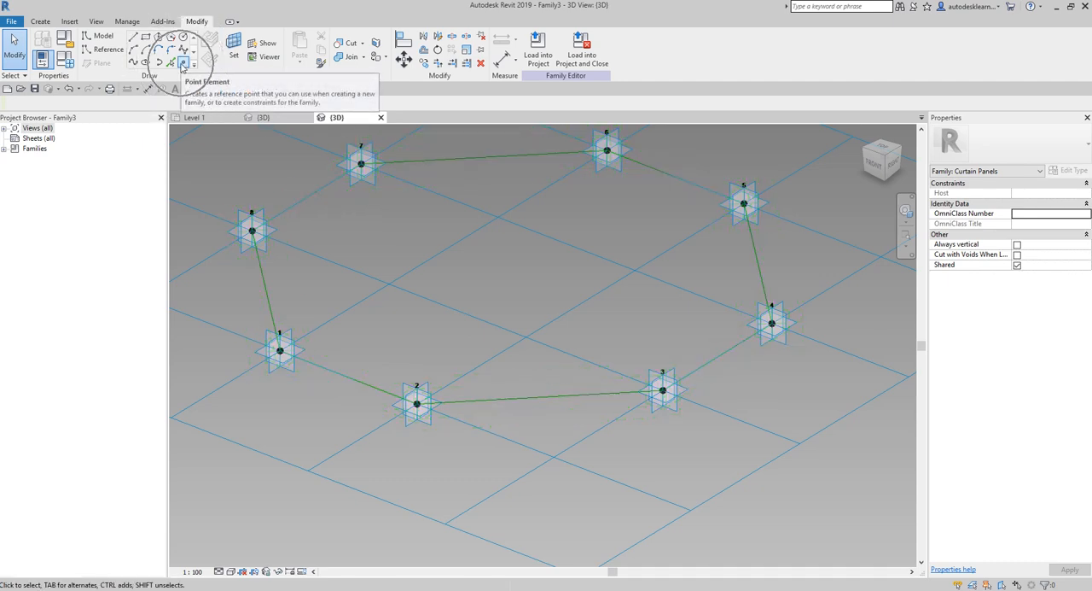
{"action": "left_click", "coordinate": [182, 66]}
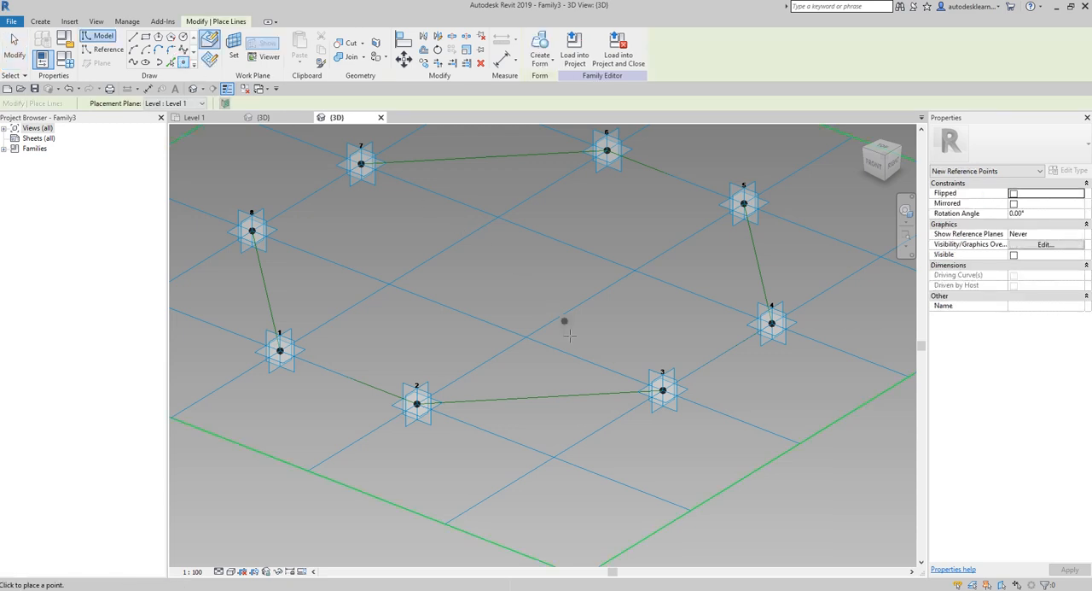
{"action": "left_click", "coordinate": [539, 397]}
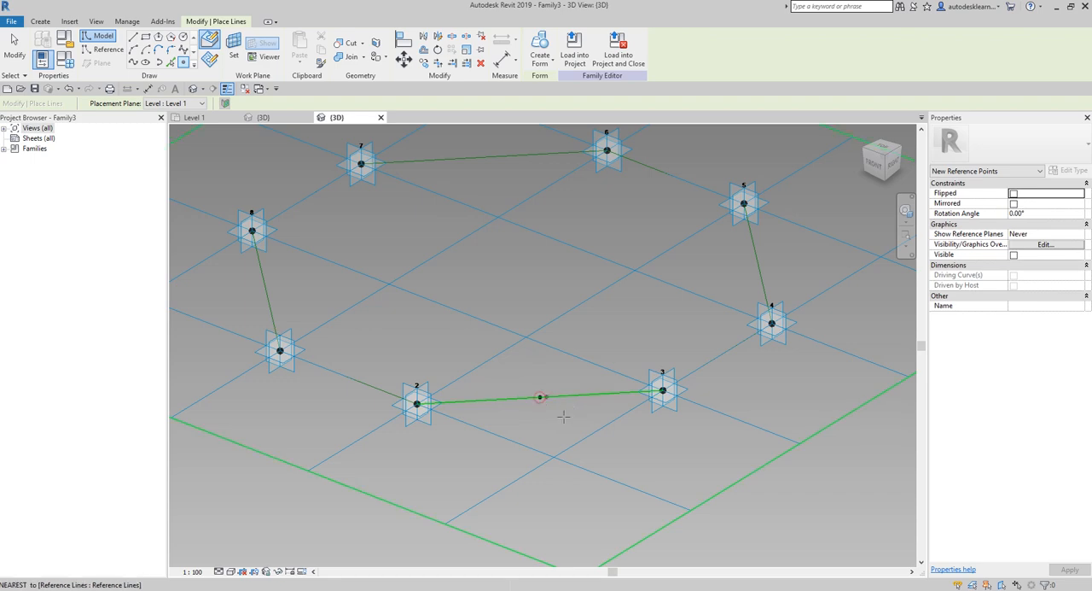
{"action": "left_click", "coordinate": [195, 219]}
{"action": "left_click", "coordinate": [12, 41]}
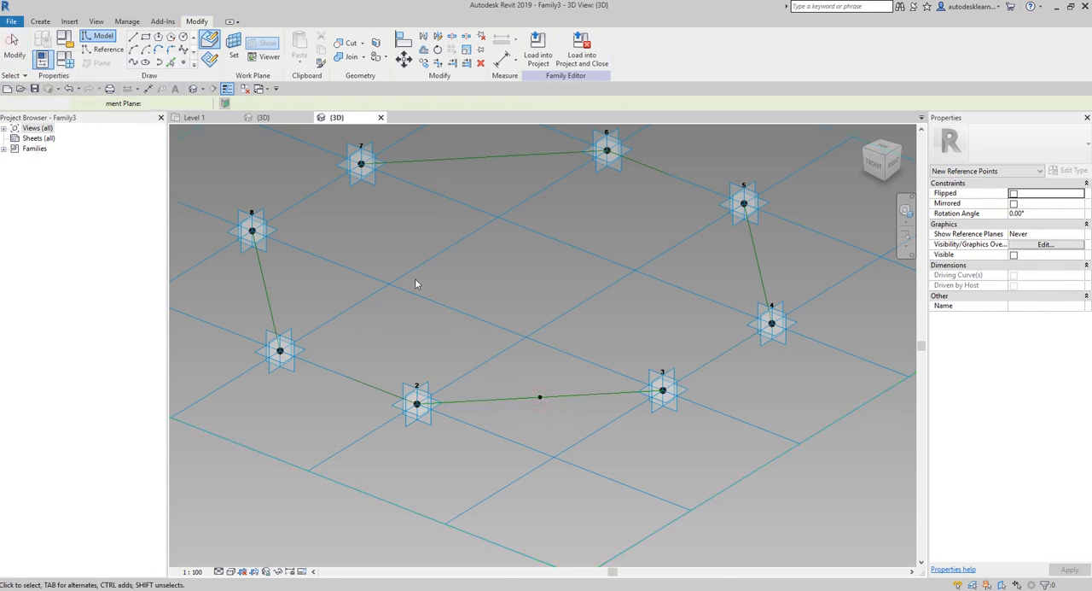
- Set the work plane to the reference point midway between adaptive points 2 and 3, perpendicular to the reference line
{"action": "middle_click_drag", "start_coordinate": [418, 282], "coordinate": [553, 347], "text": "shift"}
{"action": "scroll", "coordinate": [605, 431], "scroll_direction": "up", "scroll_amount": 1}
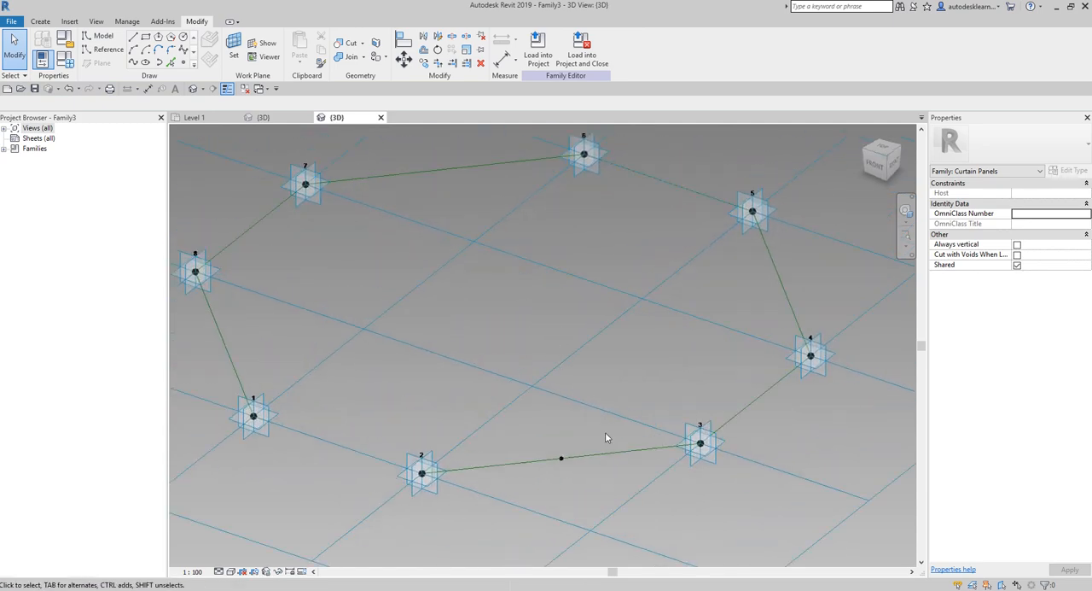
{"action": "middle_click_drag", "start_coordinate": [598, 479], "coordinate": [626, 347]}
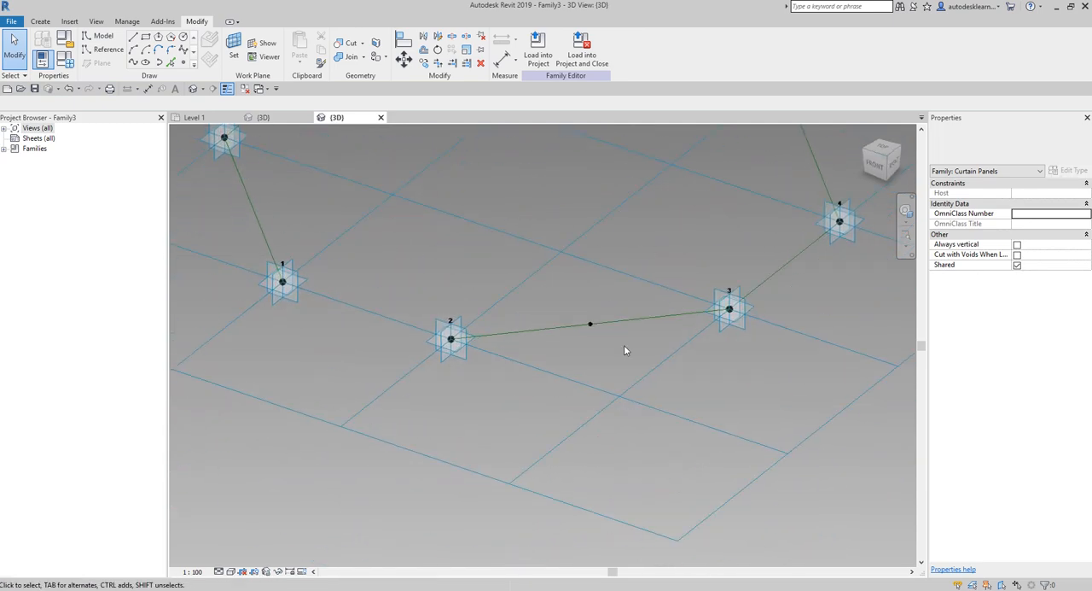
{"action": "scroll", "coordinate": [627, 347], "scroll_direction": "up", "scroll_amount": 2}
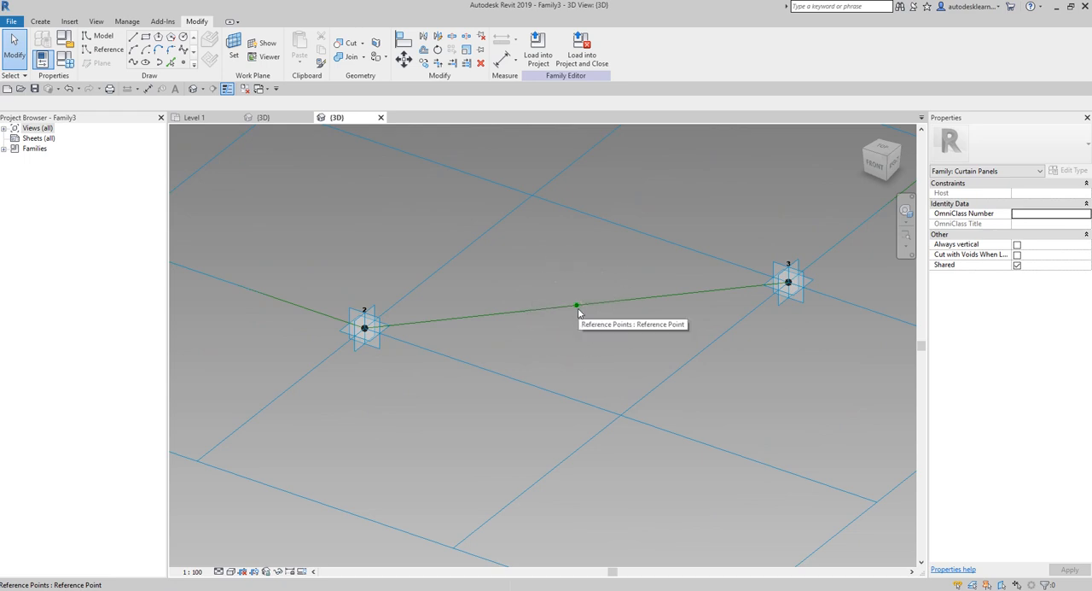
{"action": "scroll", "coordinate": [578, 309], "scroll_direction": "down", "scroll_amount": 3}
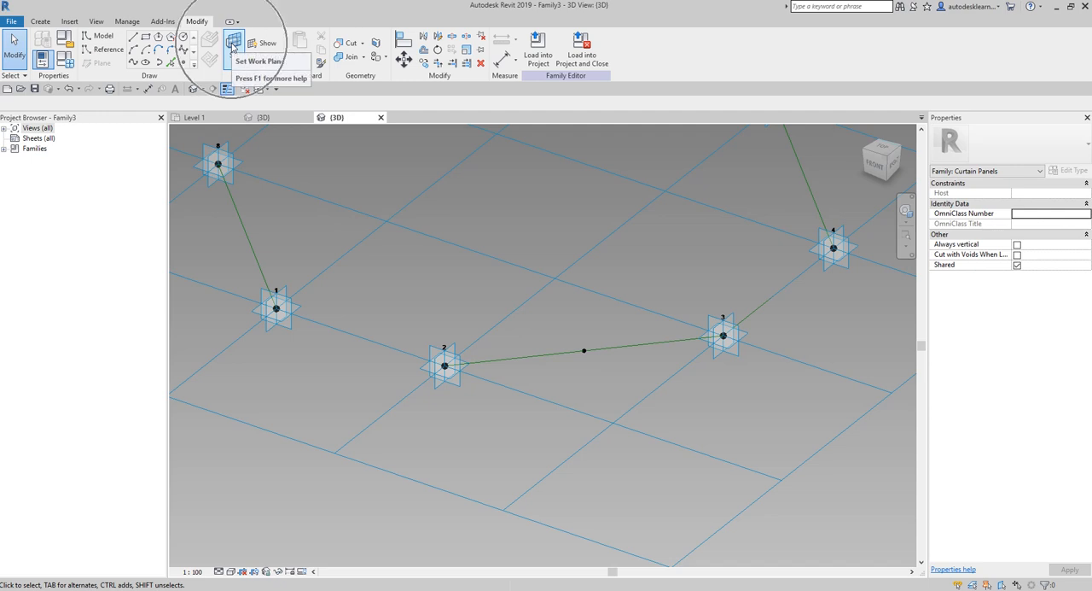
{"action": "left_click", "coordinate": [232, 47]}
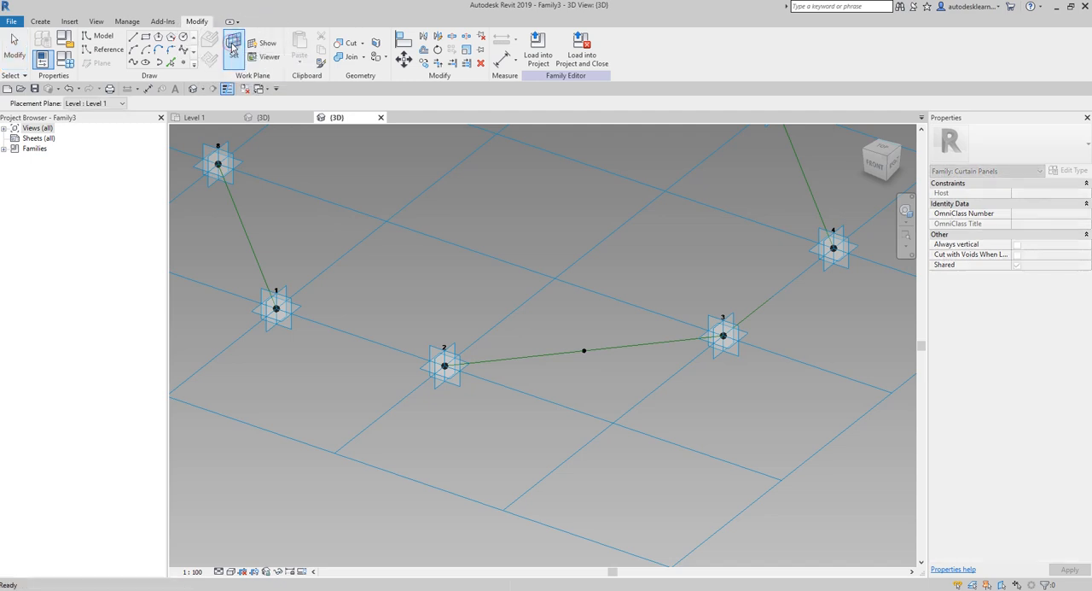
{"action": "scroll", "coordinate": [589, 330], "scroll_direction": "up", "scroll_amount": 2}
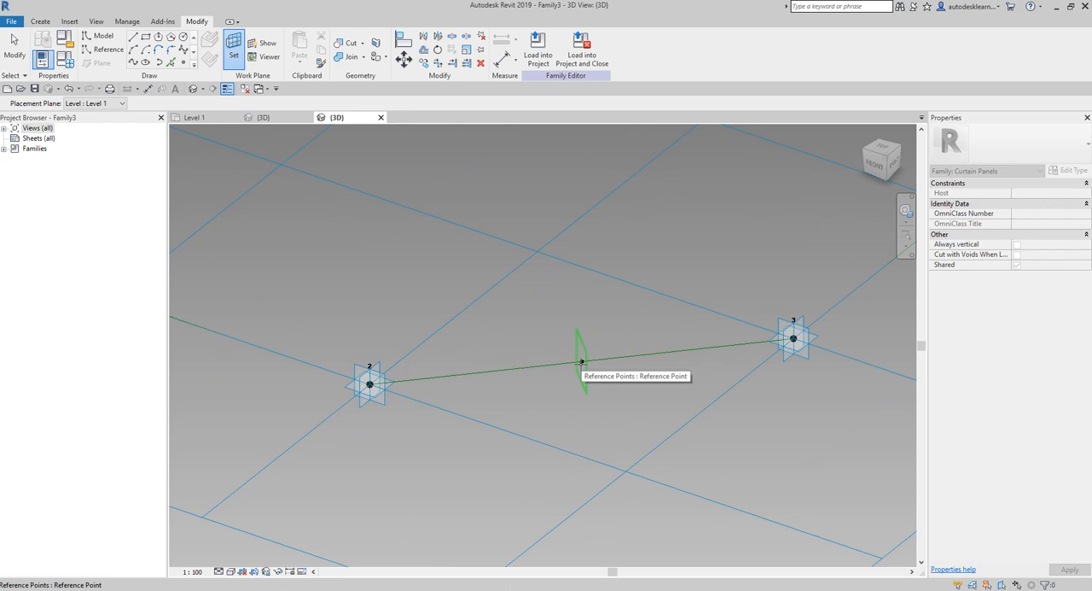
{"action": "left_click", "coordinate": [581, 362]}
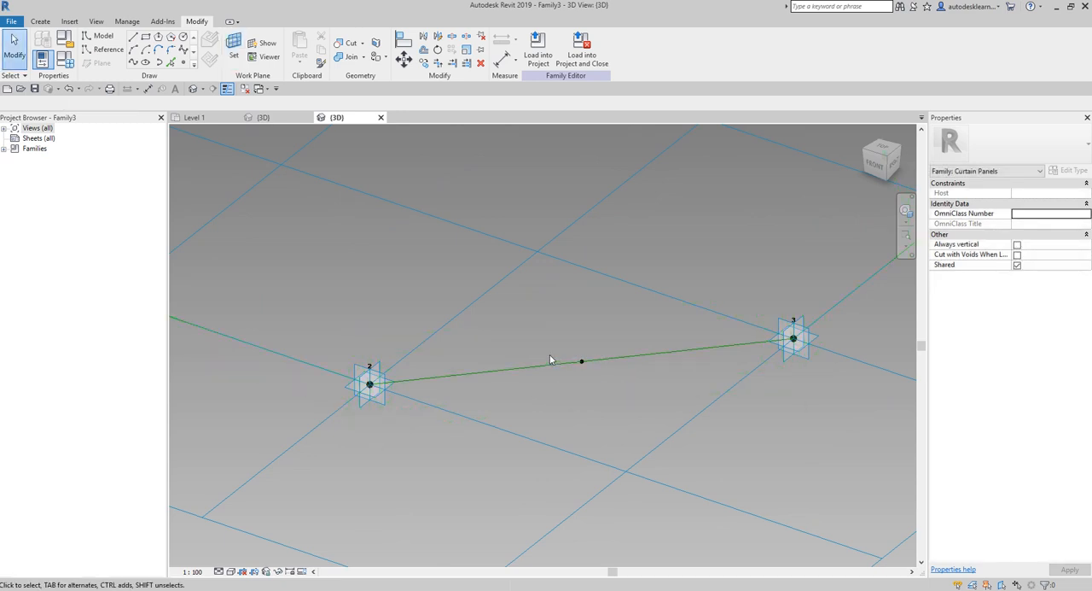
- Draw a model-line circle of radius 100 centred on the reference point between adaptive points 2 and 3
{"action": "scroll", "coordinate": [506, 327], "scroll_direction": "down", "scroll_amount": 2}
{"action": "middle_click_drag", "start_coordinate": [519, 334], "coordinate": [554, 325], "text": "shift"}
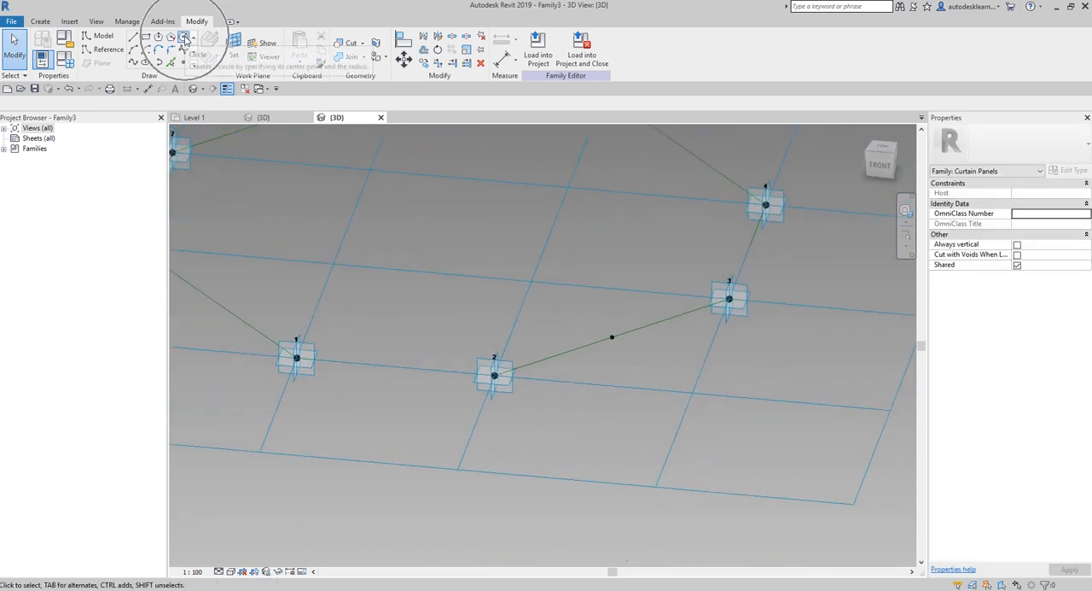
{"action": "left_click", "coordinate": [185, 39]}
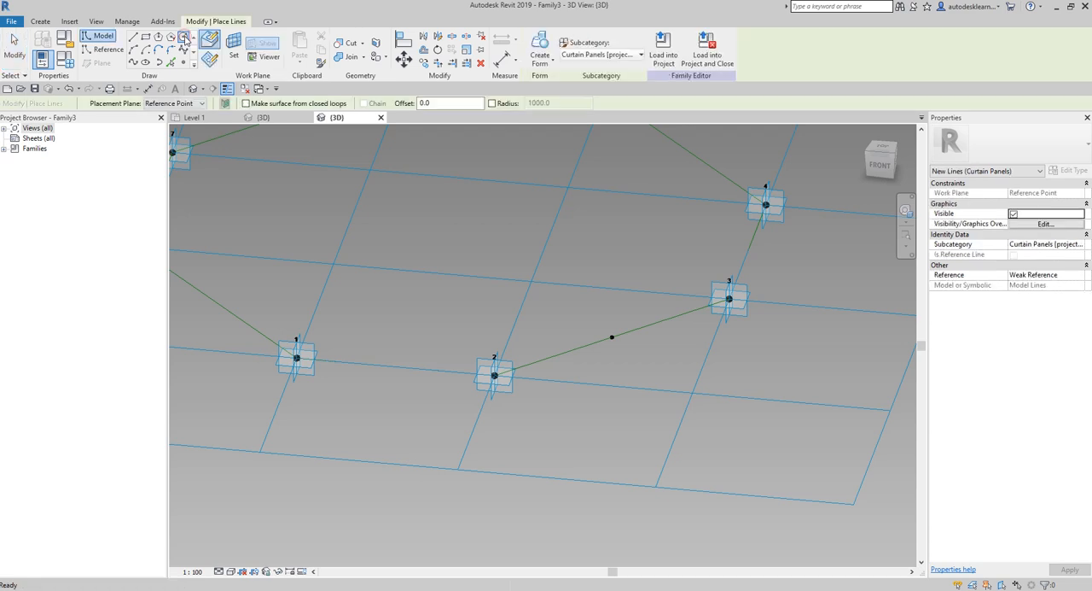
{"action": "scroll", "coordinate": [614, 362], "scroll_direction": "up", "scroll_amount": 2}
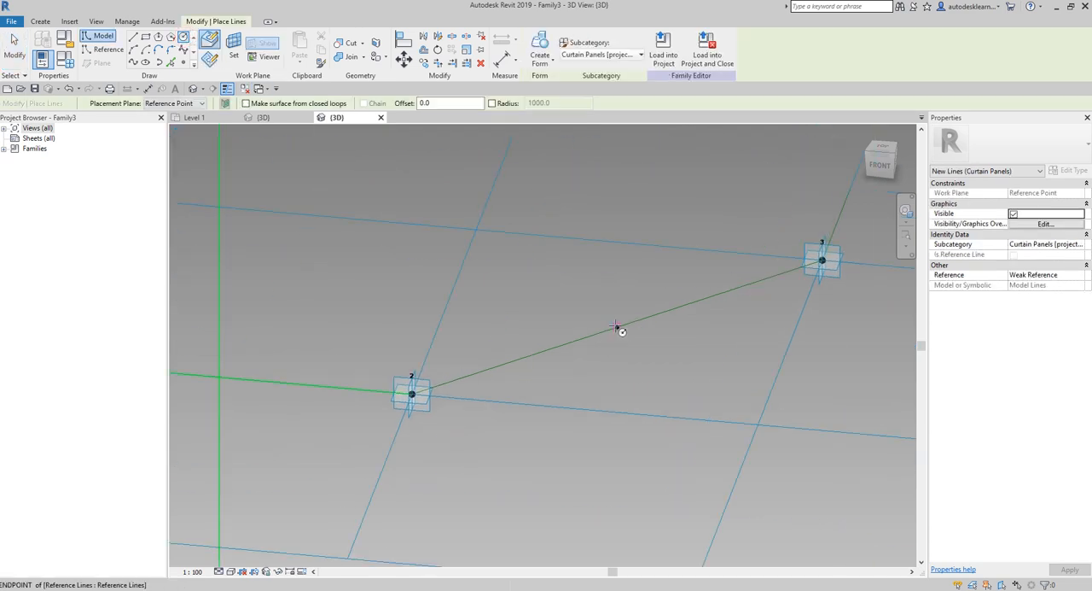
{"action": "left_click", "coordinate": [617, 327]}
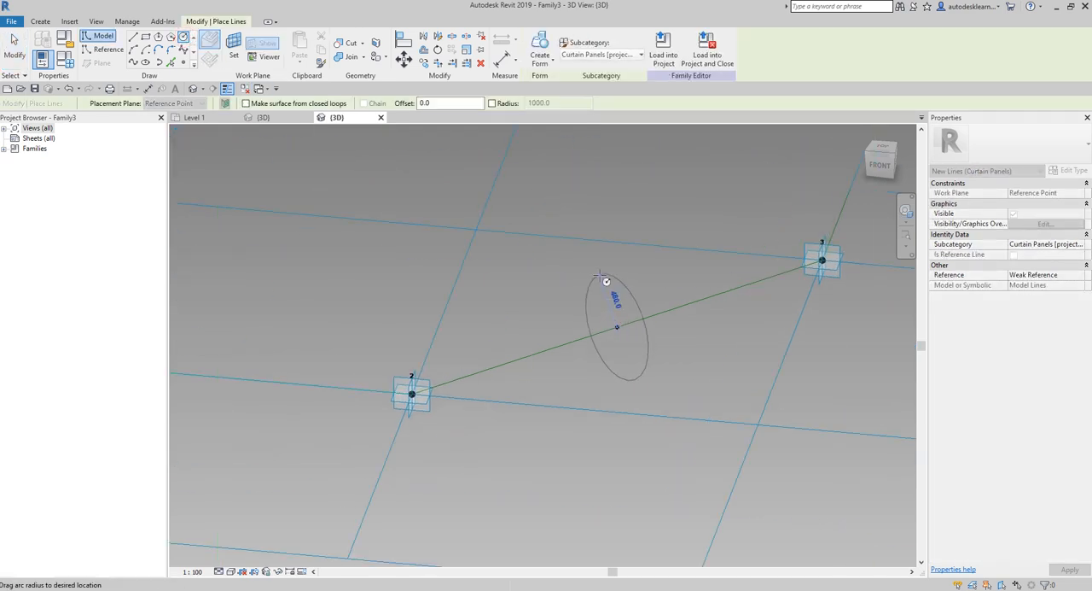
{"action": "scroll", "coordinate": [601, 263], "scroll_direction": "down", "scroll_amount": 1}
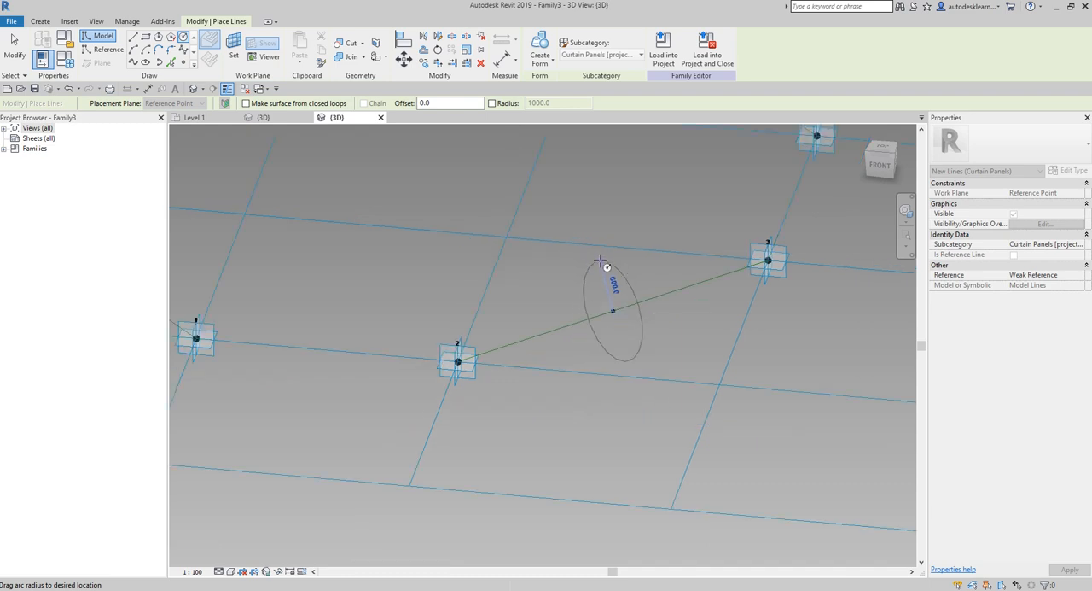
{"action": "type", "text": "100"}
{"action": "key", "text": "Return"}
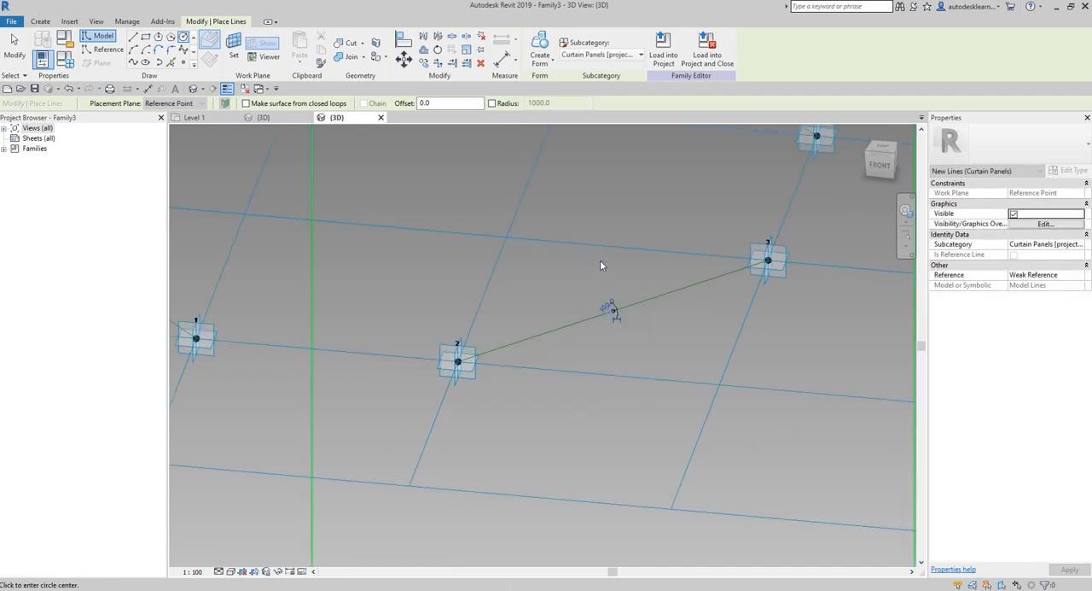
{"action": "left_click", "coordinate": [15, 49]}
{"action": "scroll", "coordinate": [671, 340], "scroll_direction": "down", "scroll_amount": 3}
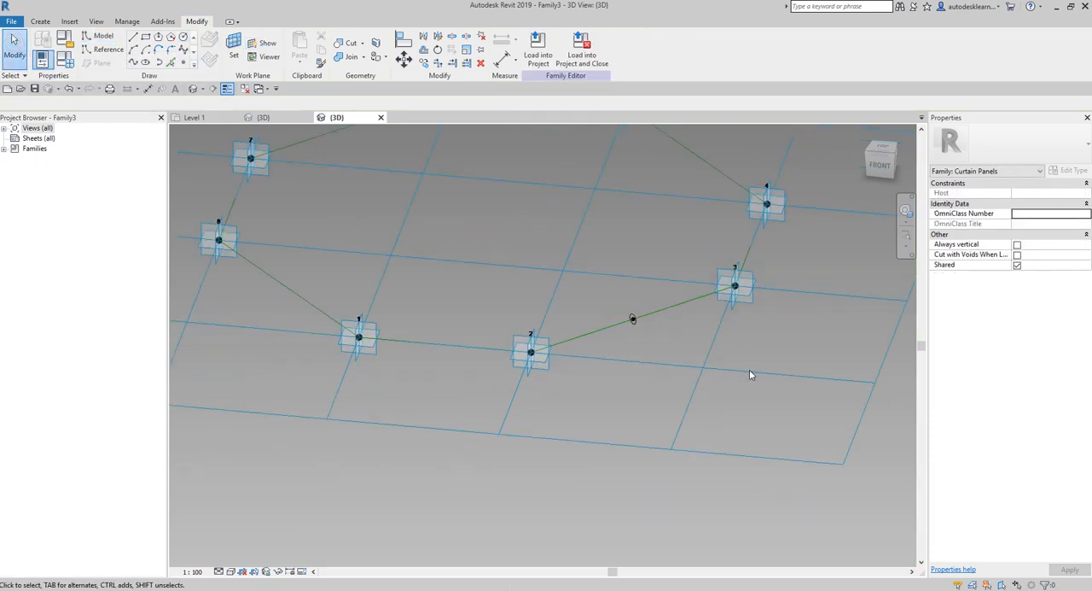
- Create a solid form from the chain of eight octagon reference lines, choosing the flat surface option
{"action": "middle_click_drag", "start_coordinate": [749, 373], "coordinate": [614, 449], "text": "shift"}
{"action": "scroll", "coordinate": [606, 439], "scroll_direction": "up", "scroll_amount": 2}
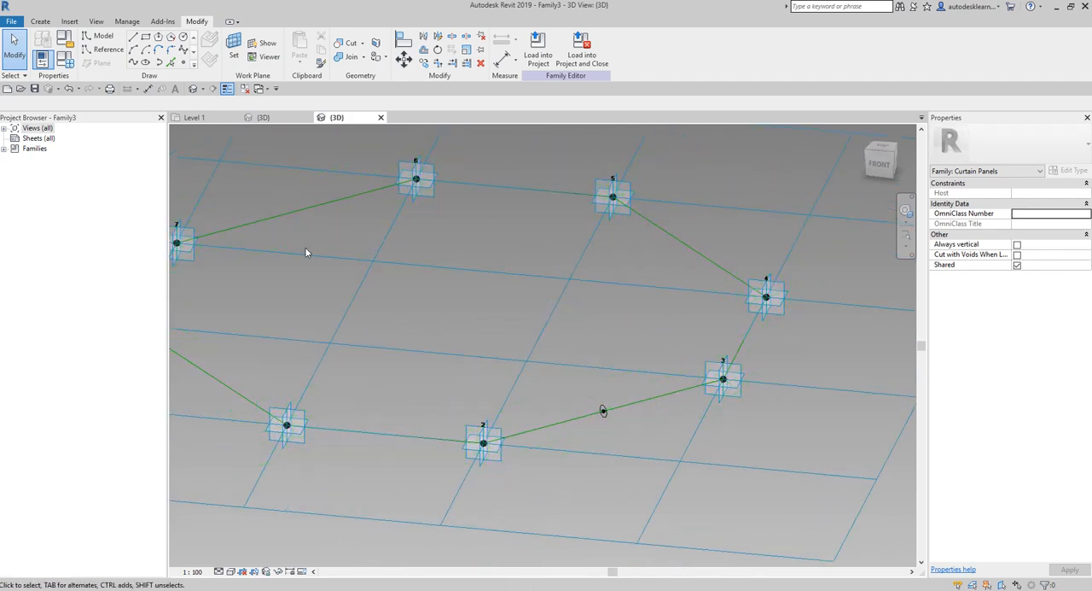
{"action": "scroll", "coordinate": [777, 449], "scroll_direction": "down", "scroll_amount": 2}
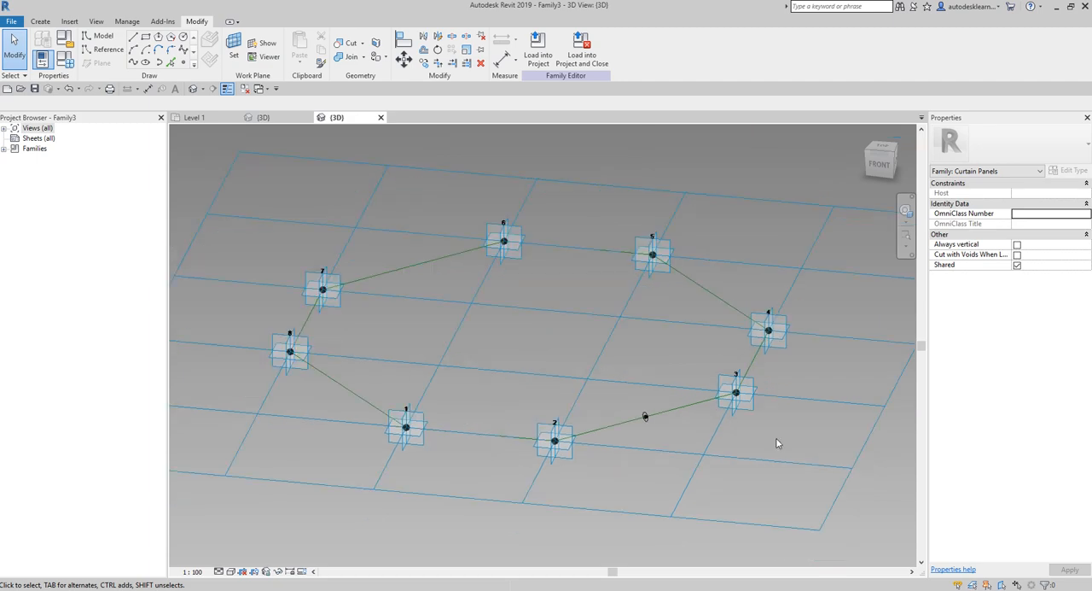
{"action": "left_click", "coordinate": [693, 410]}
{"action": "key", "text": "Escape"}
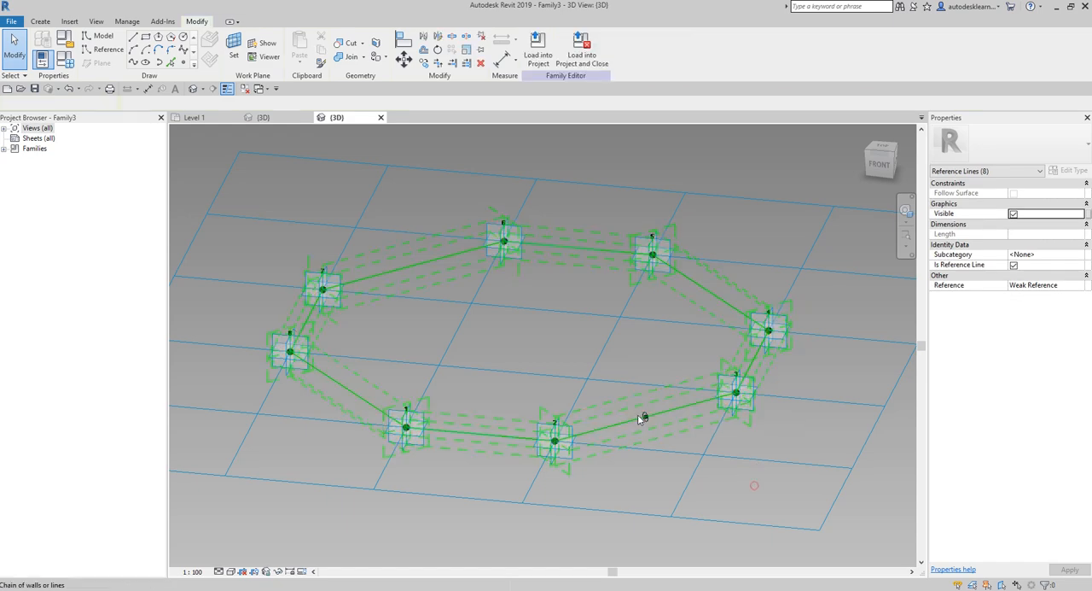
{"action": "left_click", "coordinate": [686, 405]}
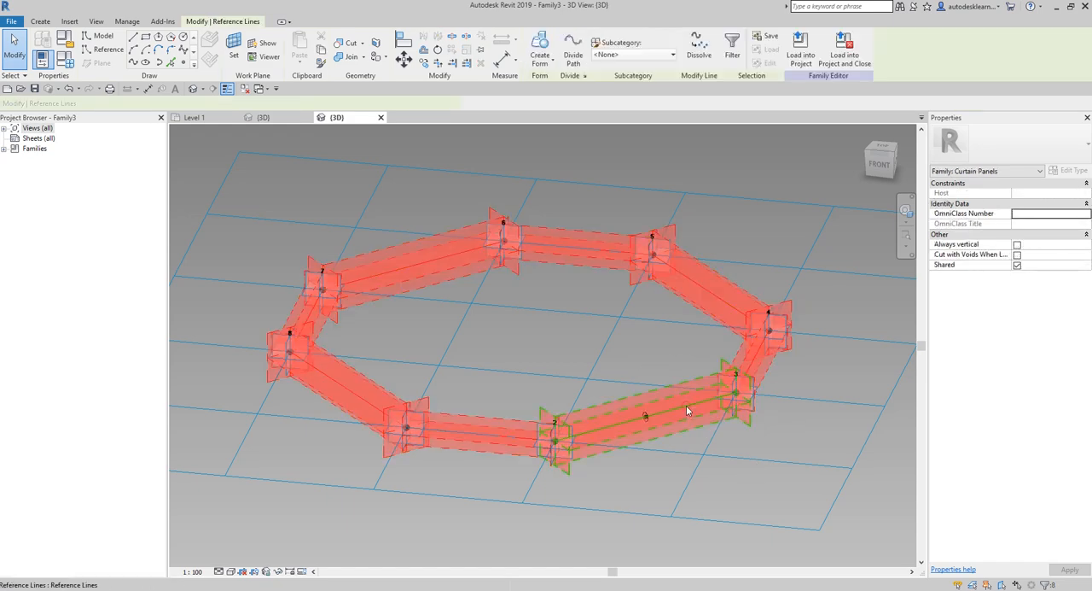
{"action": "left_click", "coordinate": [544, 64]}
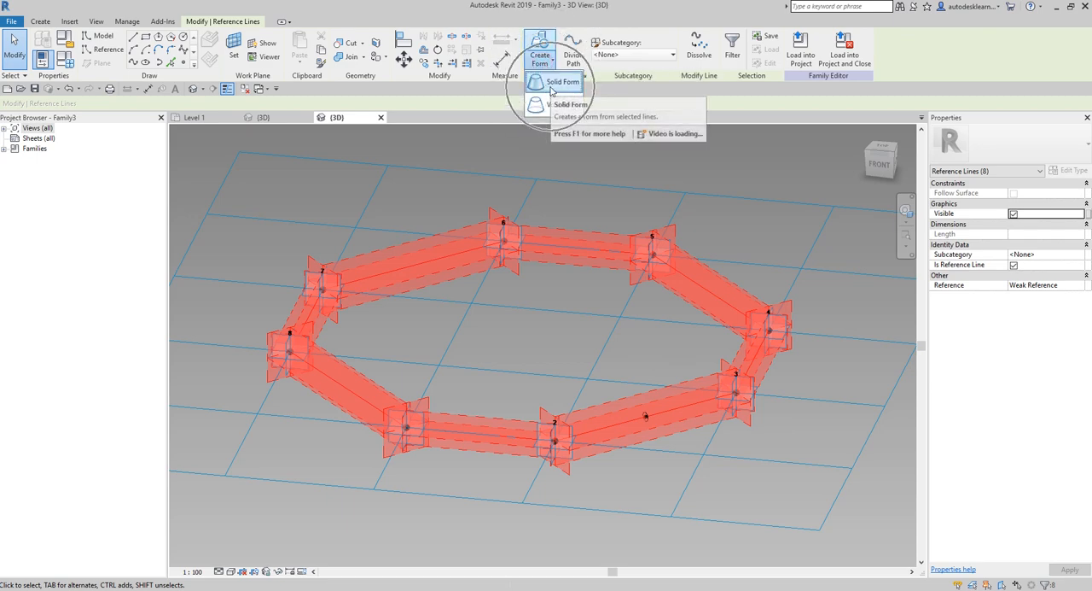
{"action": "left_click", "coordinate": [557, 82]}
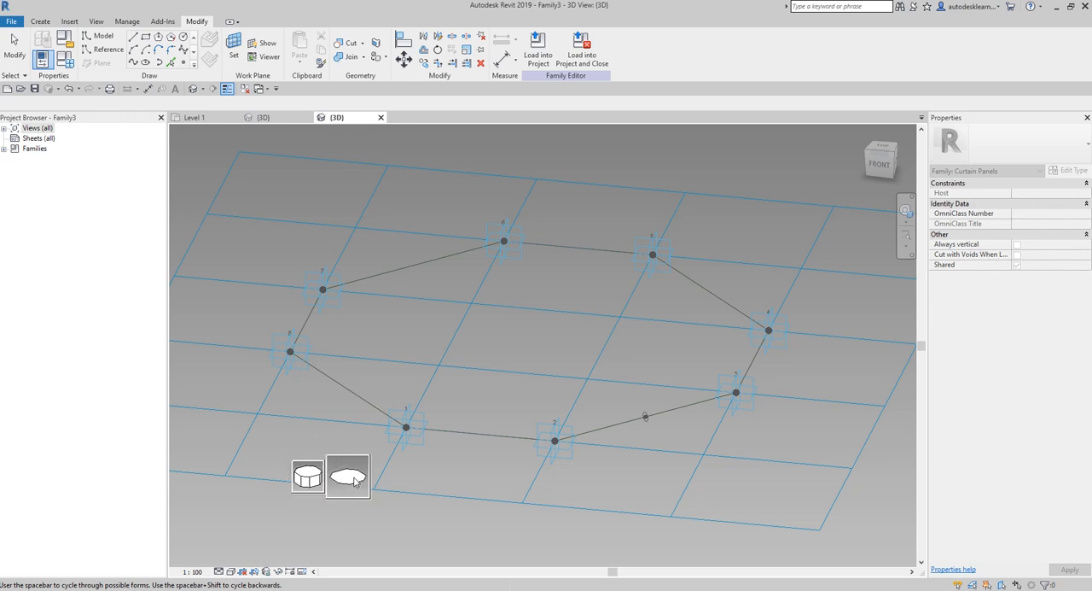
{"action": "key", "text": "ctrl"}
{"action": "key", "text": "ctrl"}
{"action": "left_click", "coordinate": [351, 483]}
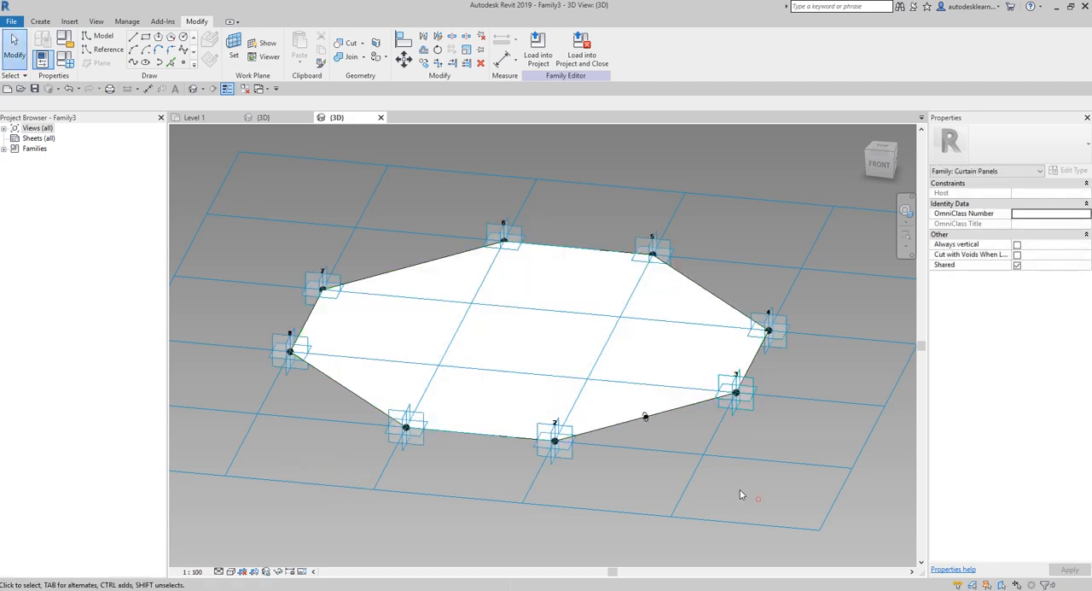
- Sweep the circle along the chain of octagon reference lines as a solid form to make the panel frame
{"action": "middle_click_drag", "start_coordinate": [757, 499], "coordinate": [605, 493], "text": "shift"}
{"action": "scroll", "coordinate": [605, 492], "scroll_direction": "up", "scroll_amount": 3}
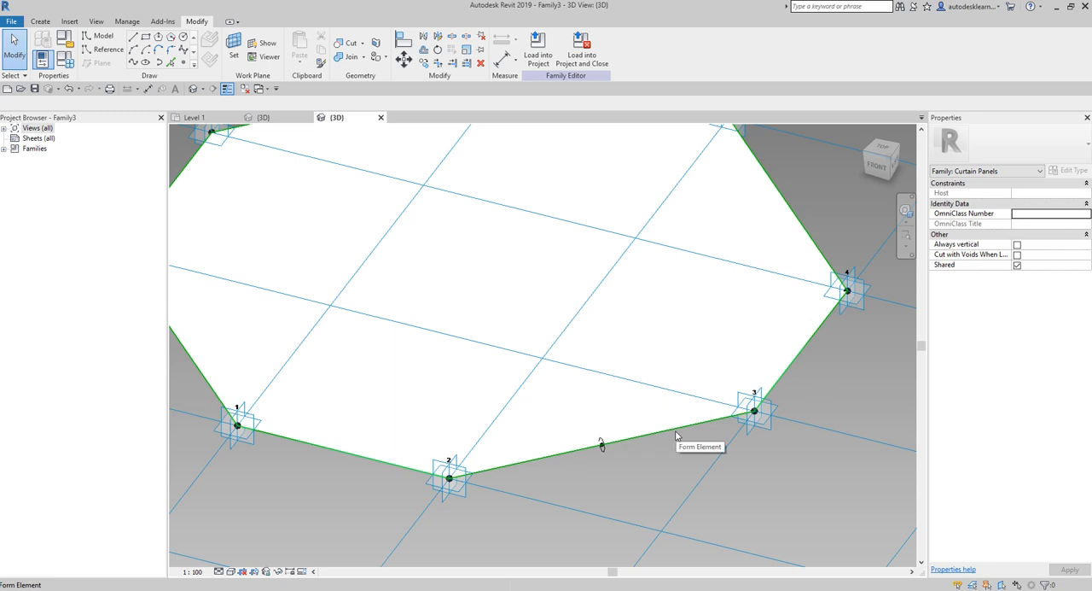
{"action": "key", "text": "Tab"}
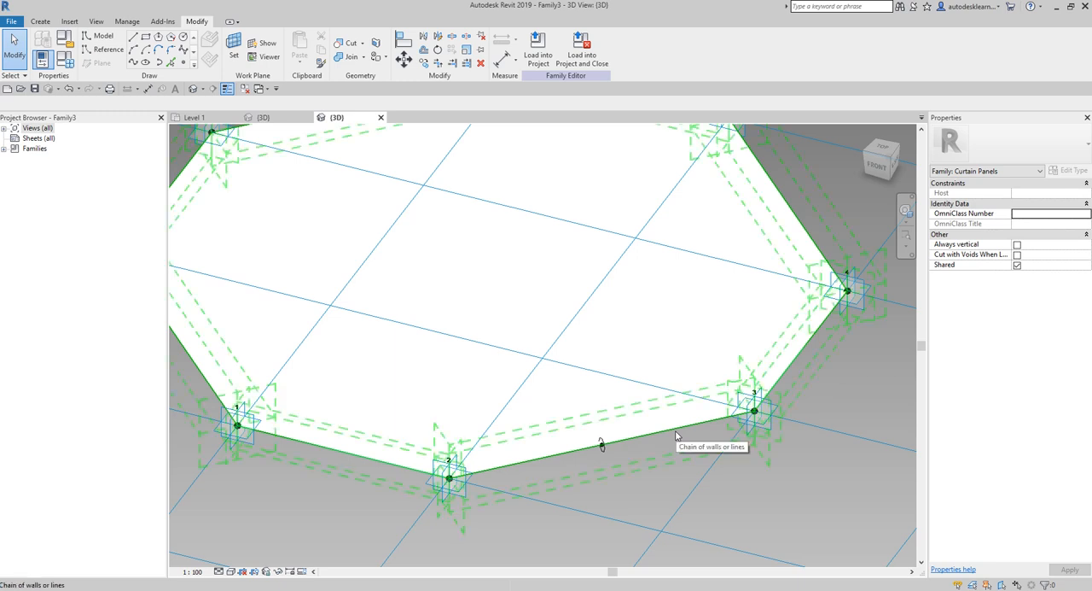
{"action": "left_click", "coordinate": [676, 434]}
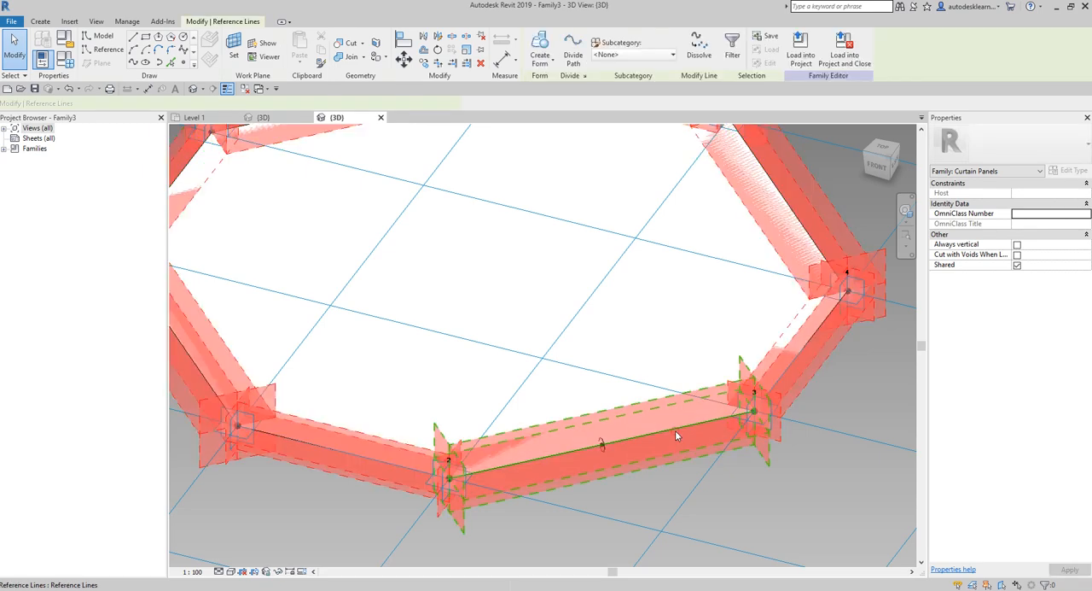
{"action": "scroll", "coordinate": [618, 495], "scroll_direction": "up", "scroll_amount": 3}
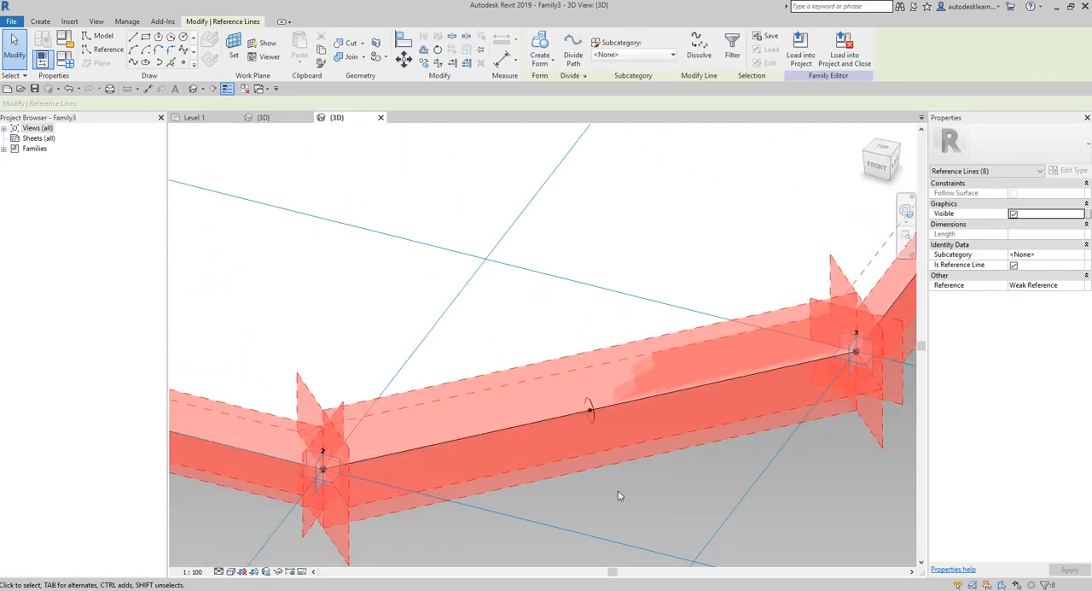
{"action": "left_click", "coordinate": [589, 404], "text": "ctrl"}
{"action": "scroll", "coordinate": [650, 513], "scroll_direction": "down", "scroll_amount": 3}
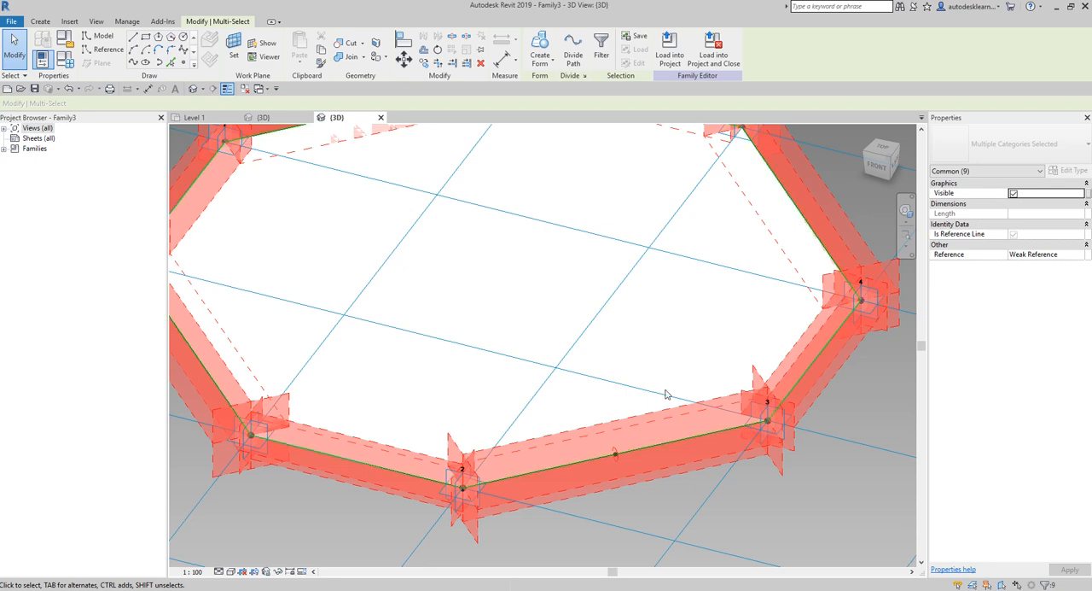
{"action": "left_click", "coordinate": [539, 66]}
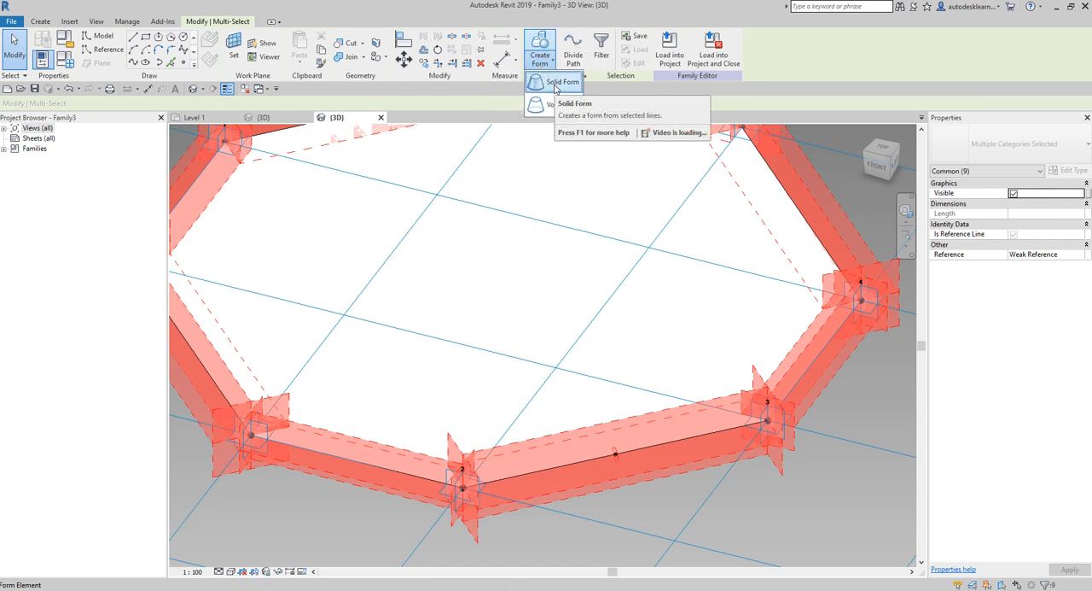
{"action": "left_click", "coordinate": [559, 82]}
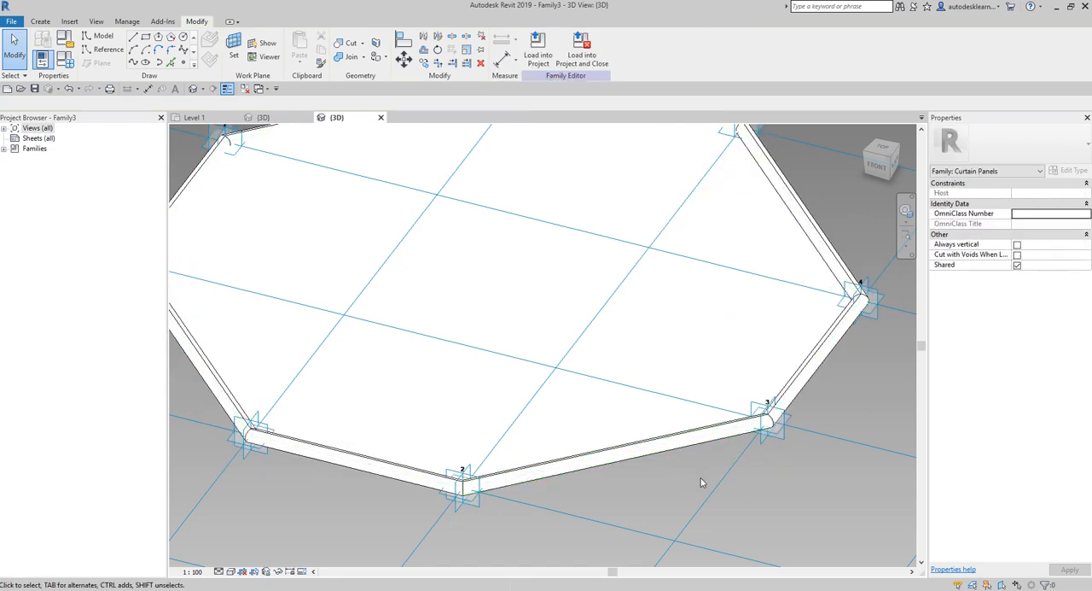
- Select the flat octagonal surface inside the frame and open the Material Browser for its material
{"action": "scroll", "coordinate": [701, 482], "scroll_direction": "down", "scroll_amount": 5}
{"action": "middle_click_drag", "start_coordinate": [672, 471], "coordinate": [656, 490], "text": "shift"}
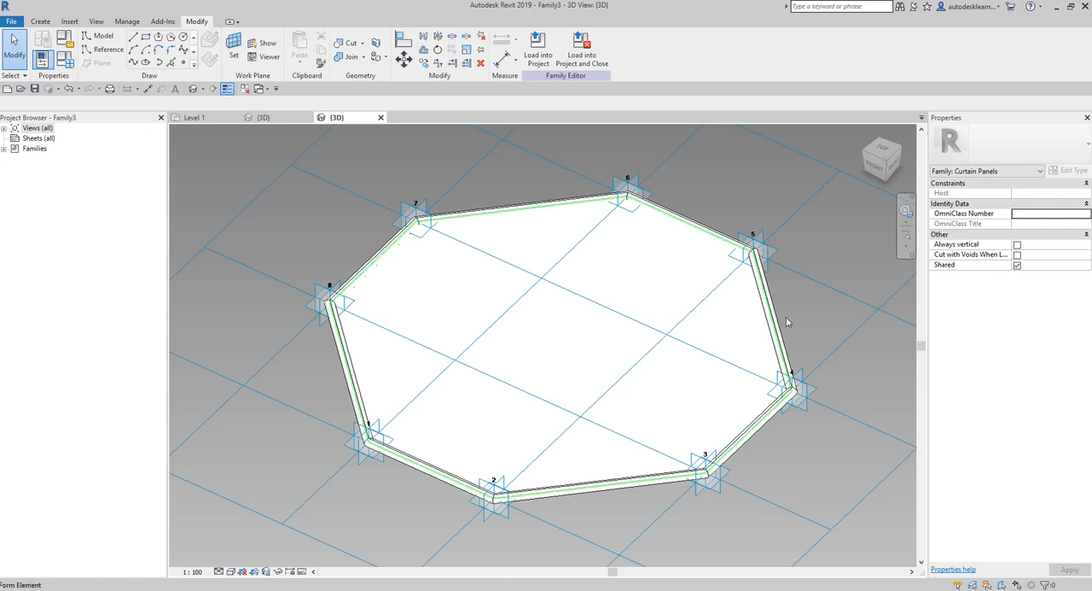
{"action": "key", "text": "ctrl"}
{"action": "key", "text": "ctrl"}
{"action": "left_click", "coordinate": [559, 338]}
{"action": "key", "text": "ctrl"}
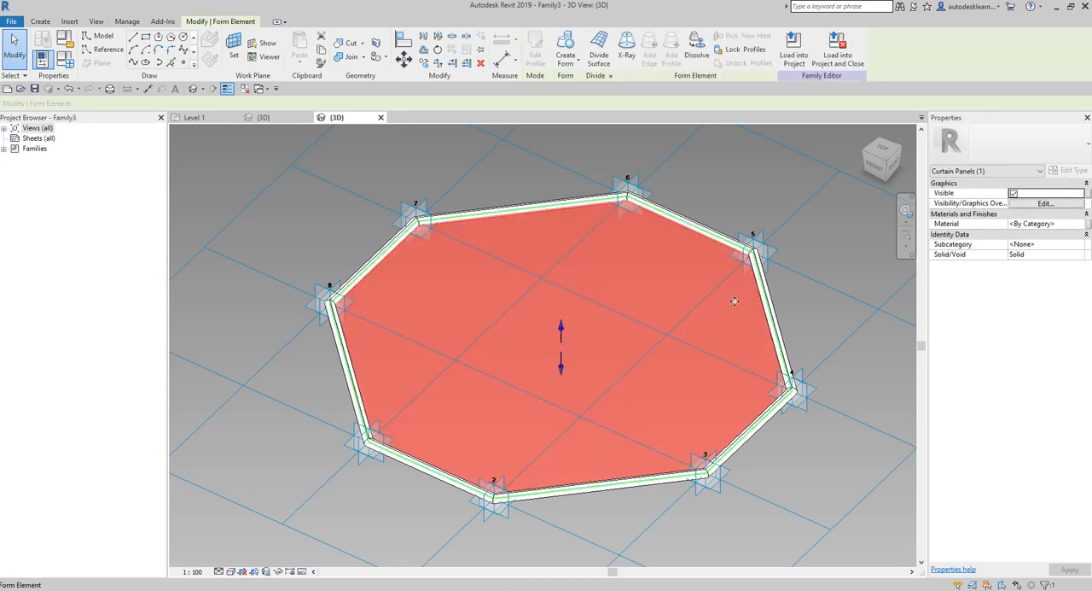
{"action": "key", "text": "ctrl"}
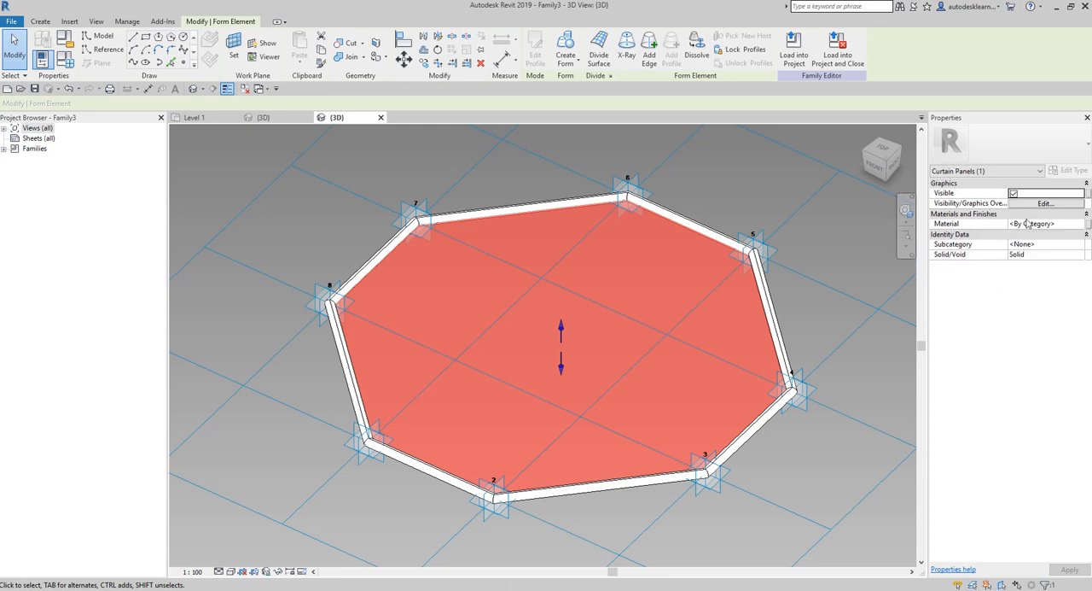
{"action": "key", "text": "ctrl"}
{"action": "left_click", "coordinate": [1066, 223]}
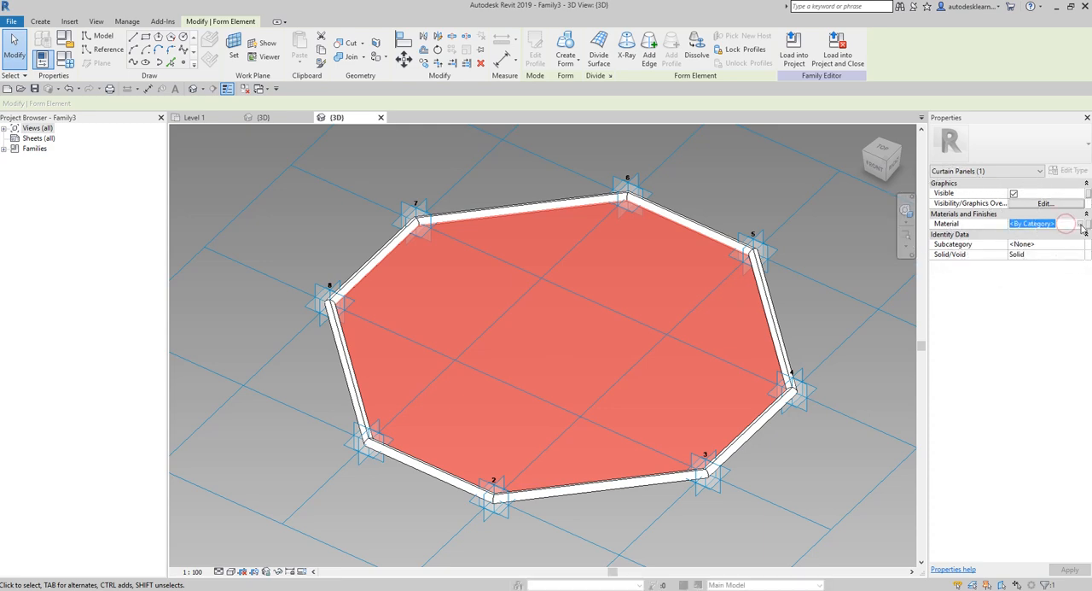
{"action": "key", "text": "ctrl"}
{"action": "left_click", "coordinate": [1079, 224]}
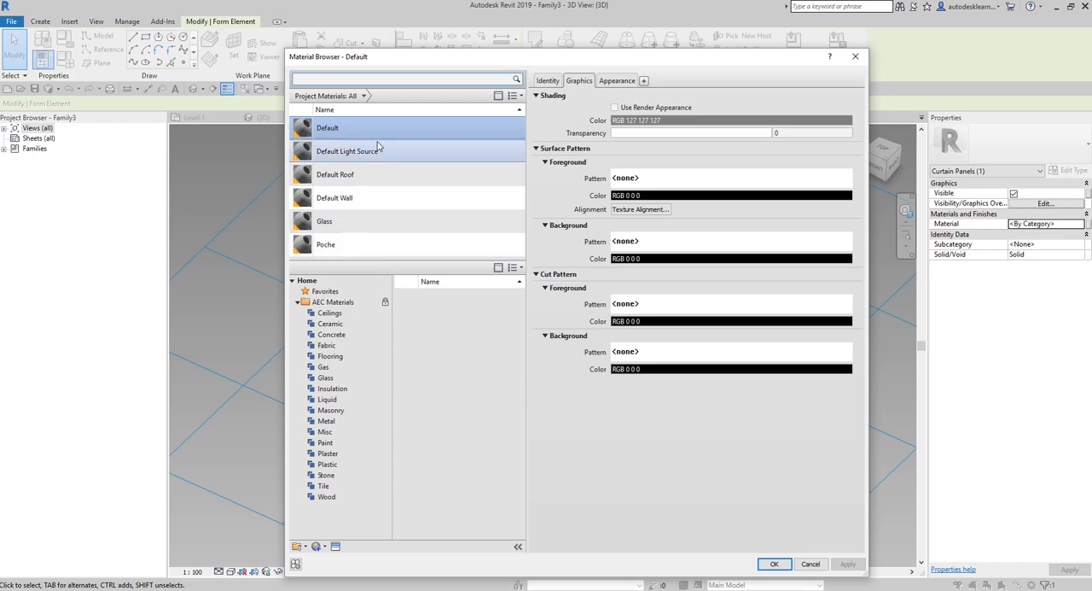
- Toggle the material library and its category tree off and back on in the Material Browser
{"action": "left_click", "coordinate": [325, 380]}
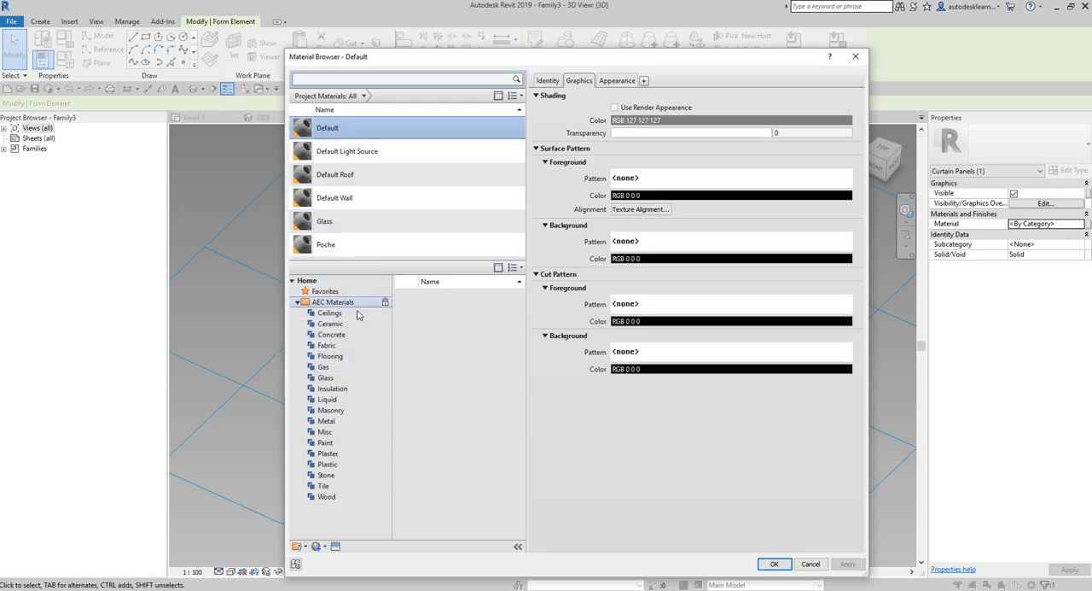
{"action": "left_click", "coordinate": [499, 269]}
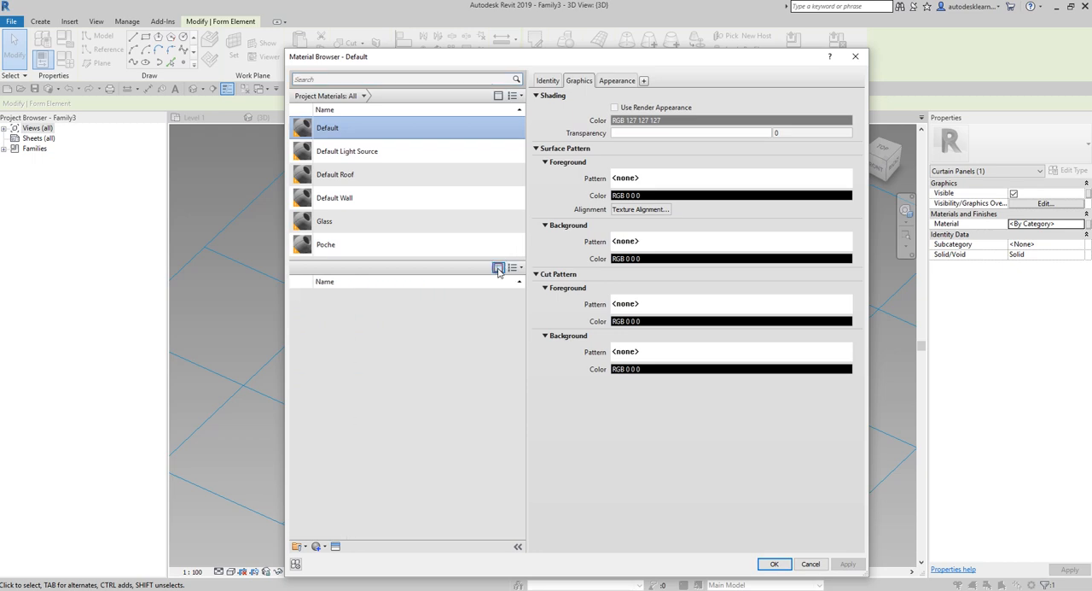
{"action": "left_click", "coordinate": [499, 269]}
{"action": "key", "text": "ctrl"}
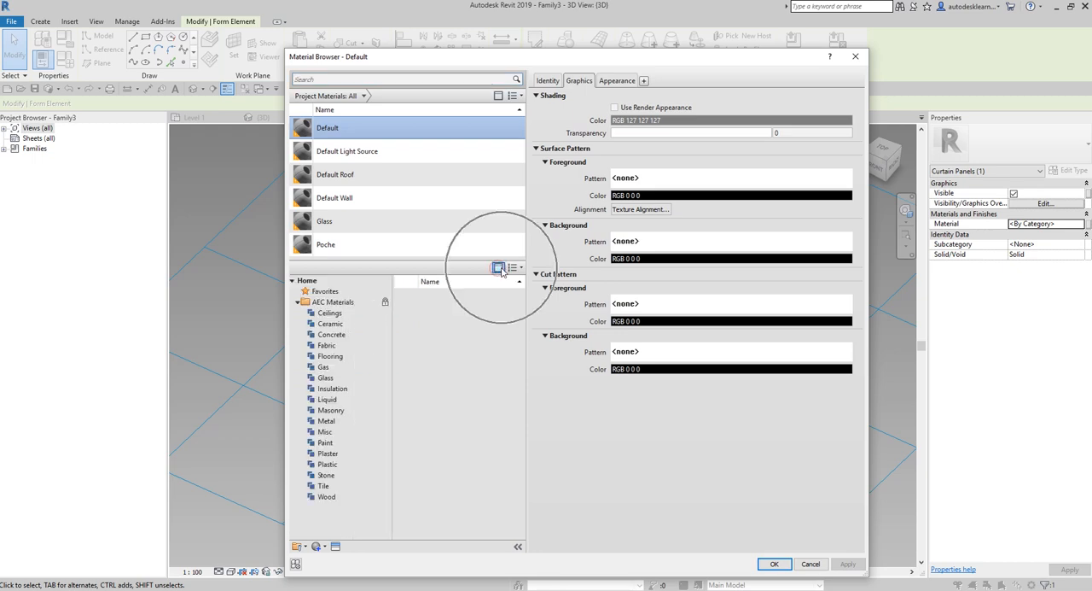
{"action": "key", "text": "ctrl"}
{"action": "left_click", "coordinate": [499, 96]}
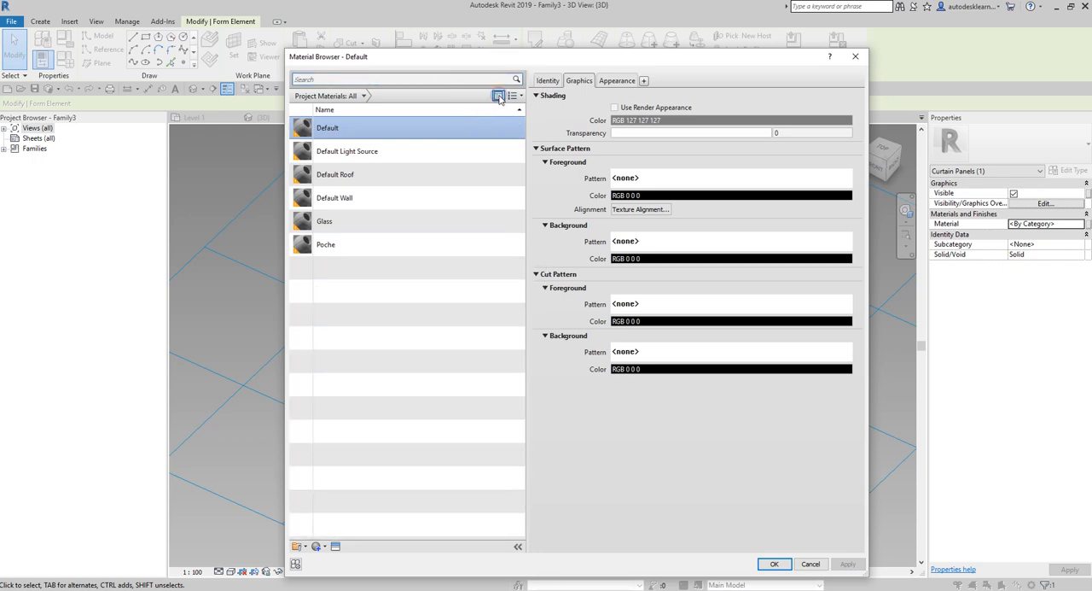
{"action": "left_click", "coordinate": [499, 96]}
{"action": "left_click", "coordinate": [498, 97]}
{"action": "key", "text": "ctrl"}
{"action": "left_click", "coordinate": [498, 96]}
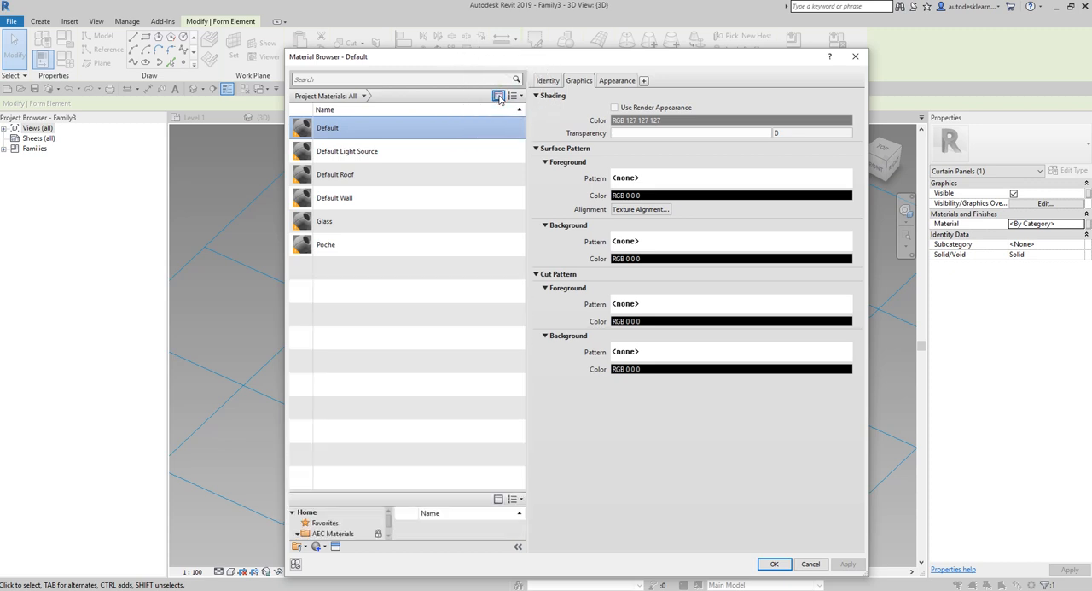
{"action": "left_click", "coordinate": [498, 96]}
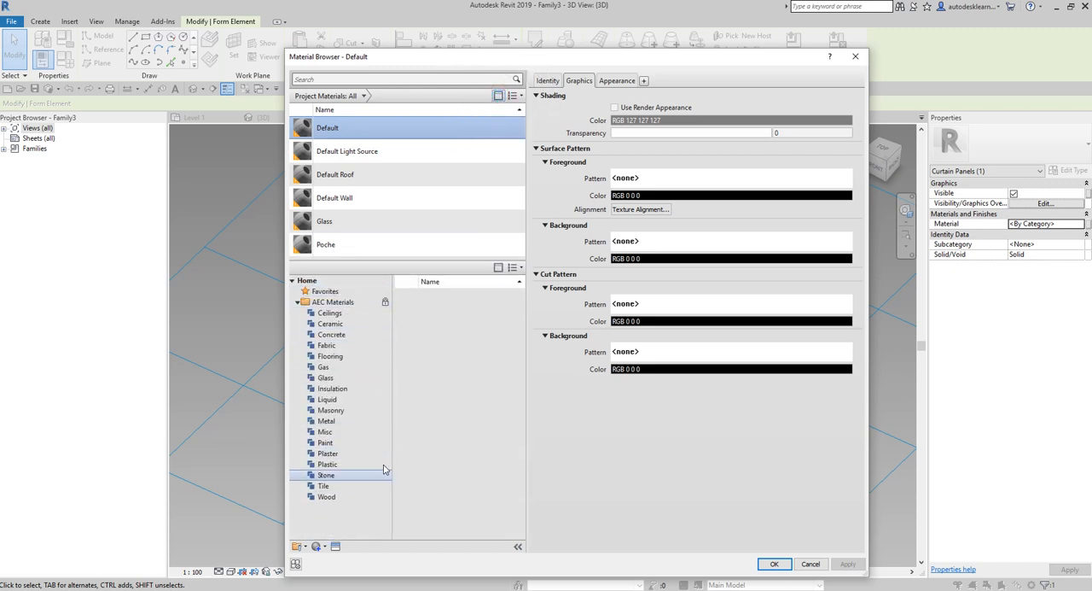
- Assign the Glass, Green material from the AEC Glass library to the flat octagonal surface
{"action": "left_click", "coordinate": [325, 377]}
{"action": "key", "text": "ctrl"}
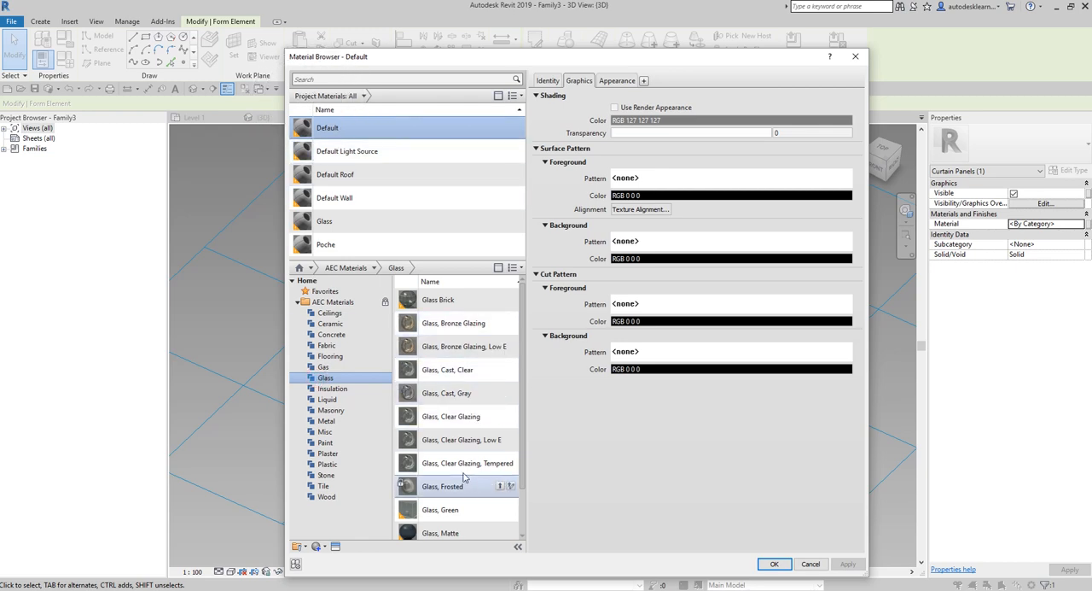
{"action": "key", "text": "ctrl"}
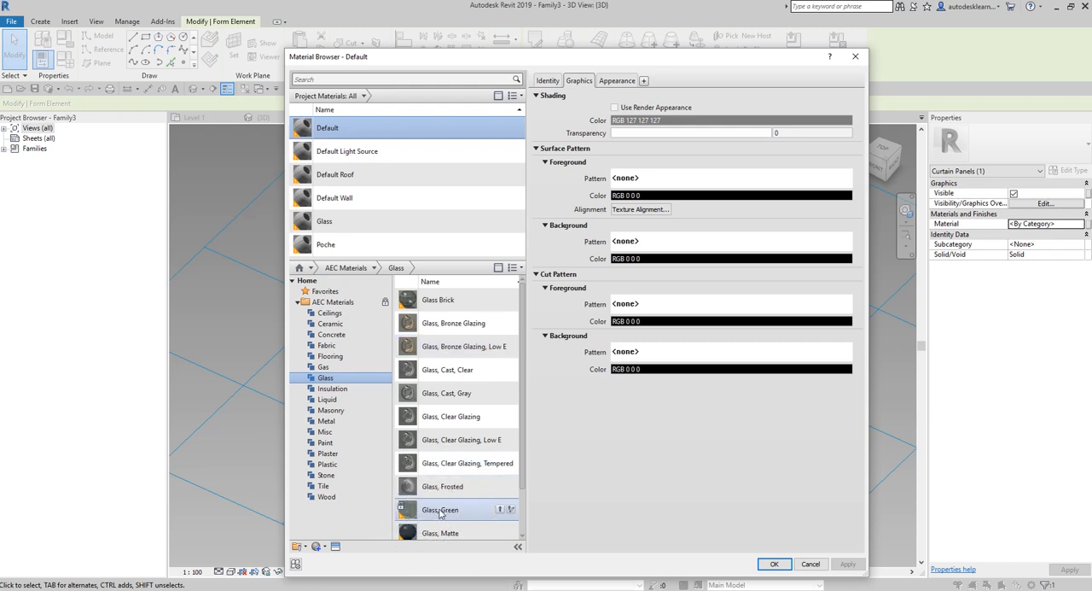
{"action": "left_click", "coordinate": [440, 511]}
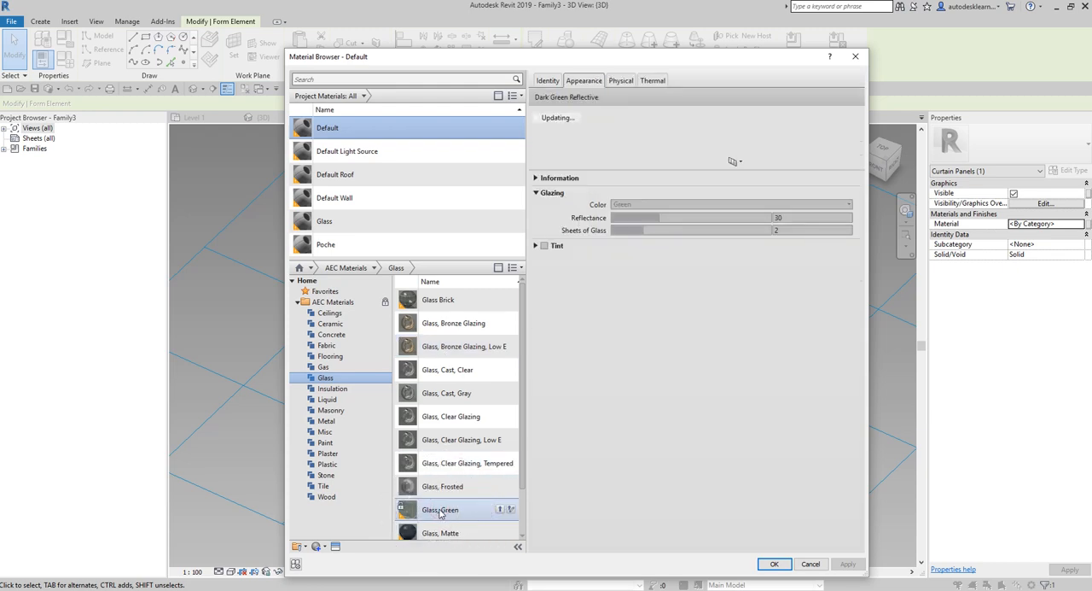
{"action": "double_click", "coordinate": [441, 510]}
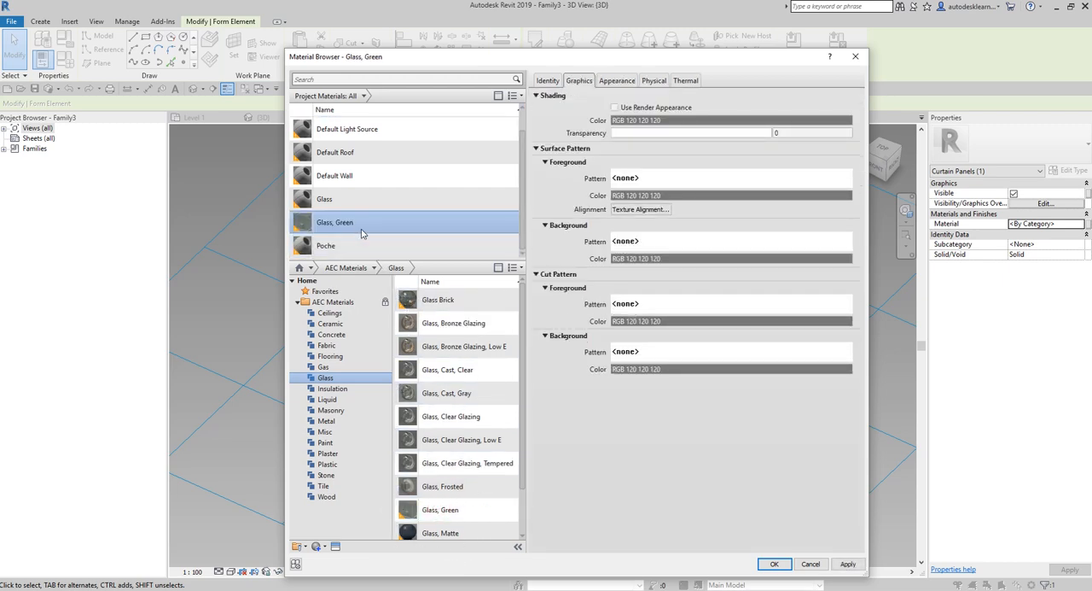
{"action": "key", "text": "ctrl"}
{"action": "key", "text": "ctrl"}
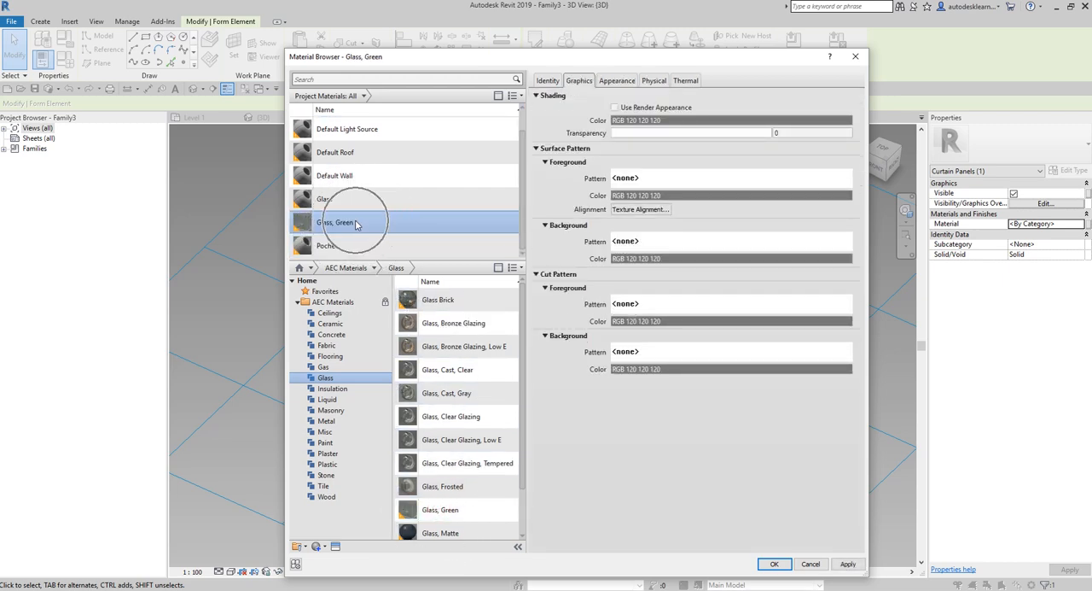
{"action": "key", "text": "ctrl"}
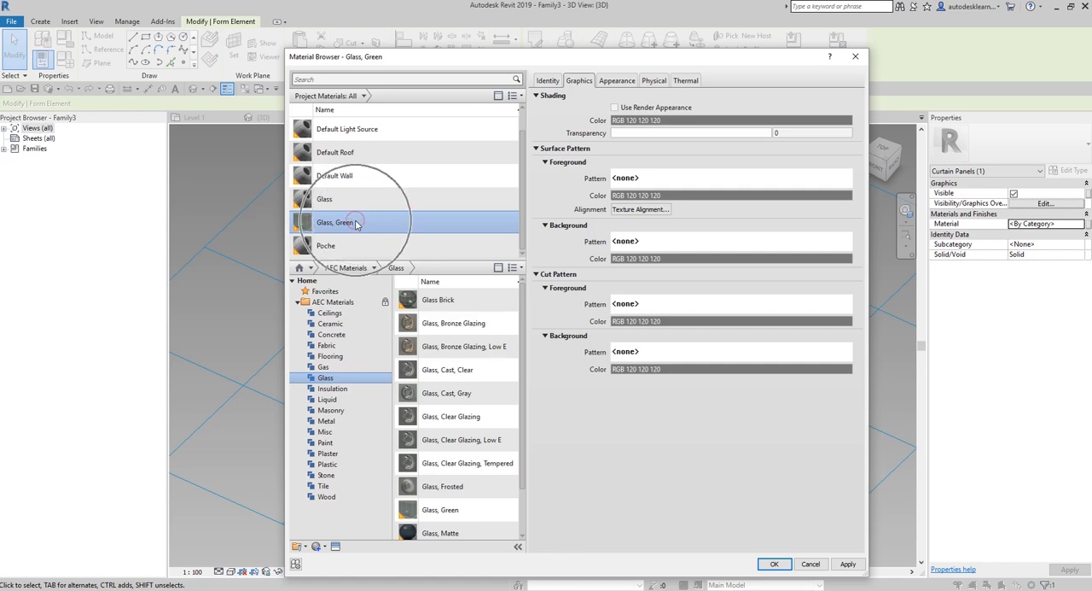
{"action": "key", "text": "ctrl"}
{"action": "left_click", "coordinate": [774, 565]}
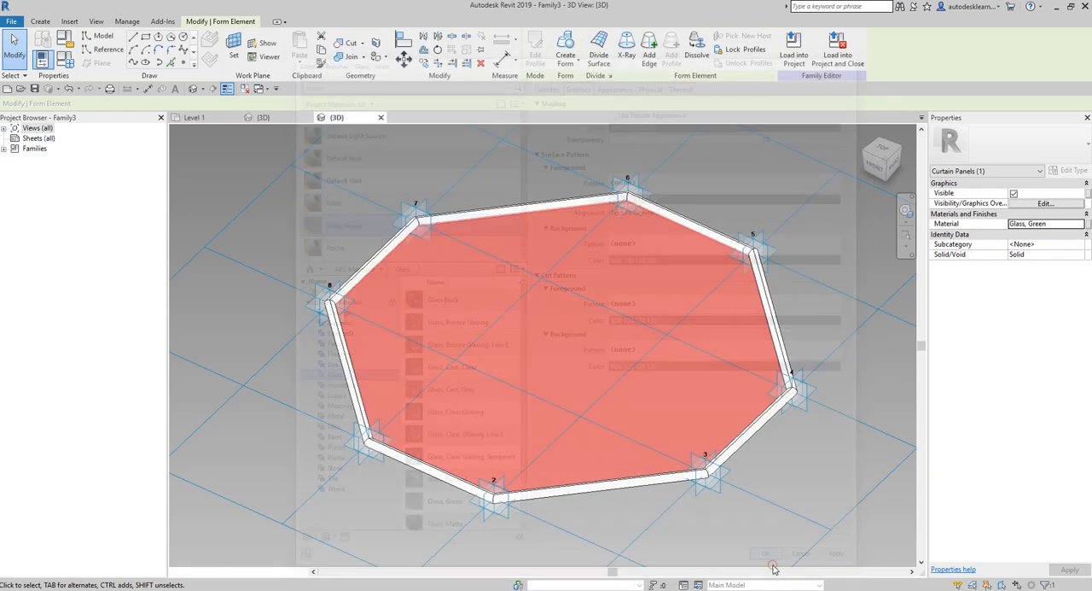
{"action": "key", "text": "ctrl"}
{"action": "key", "text": "Escape"}
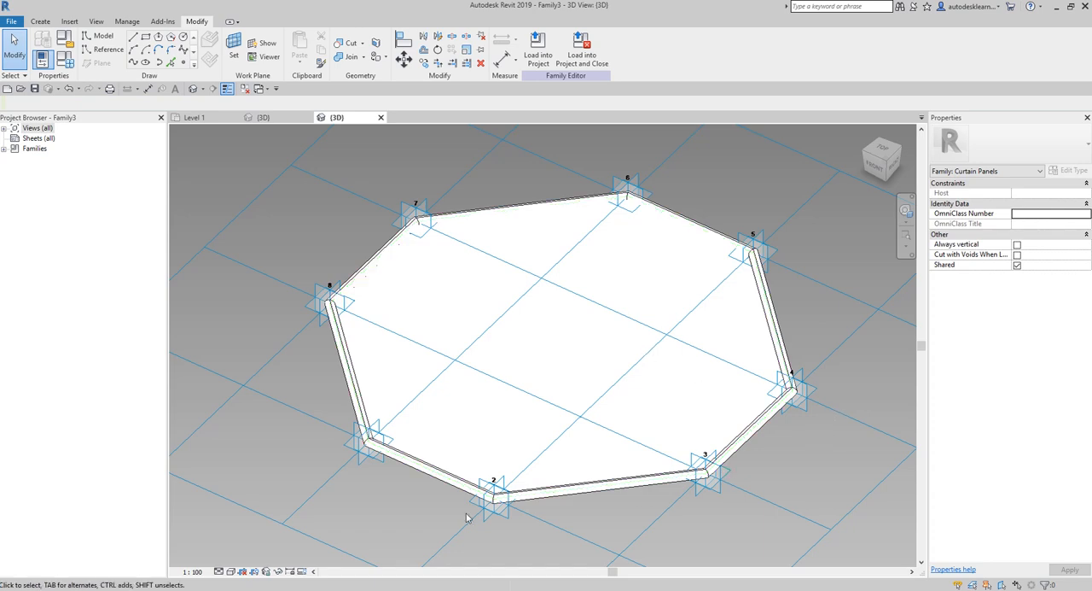
- Set the panel family's 3D view to the Realistic visual style
{"action": "key", "text": "ctrl"}
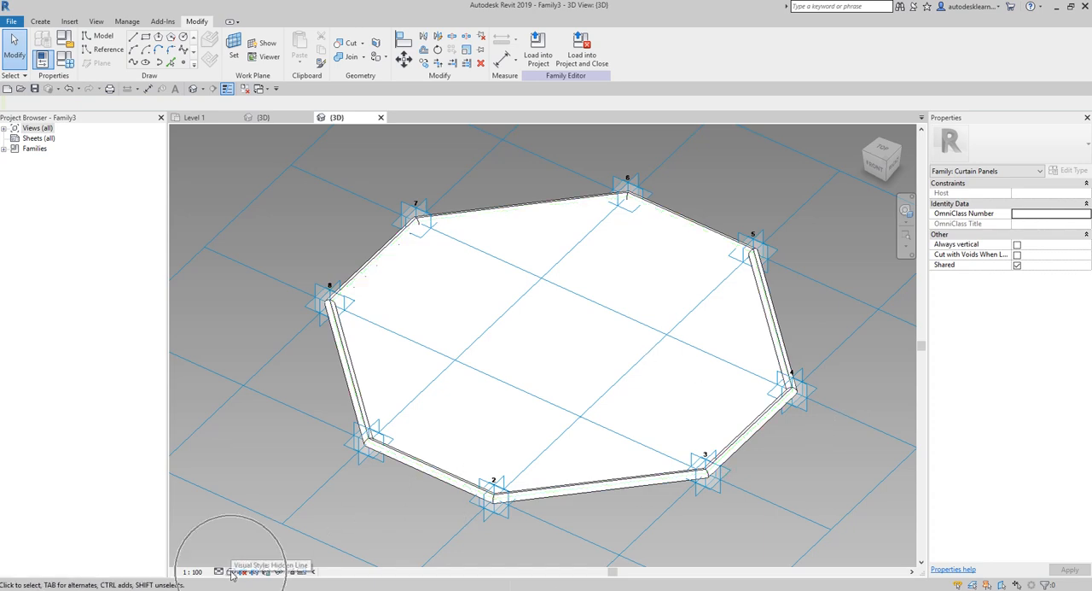
{"action": "left_click", "coordinate": [231, 571]}
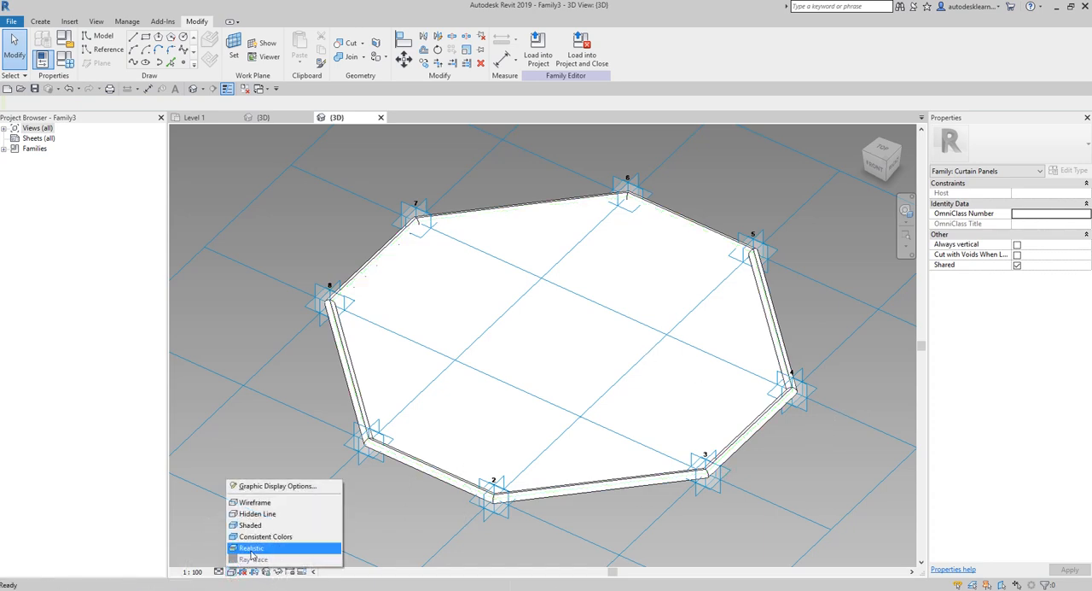
{"action": "key", "text": "ctrl"}
{"action": "left_click", "coordinate": [250, 548]}
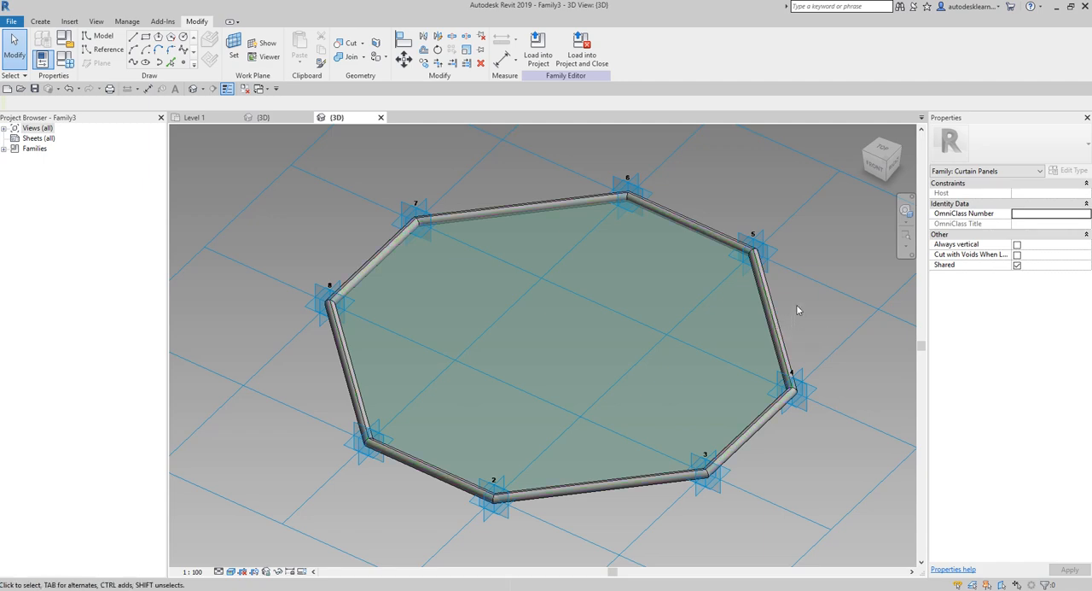
{"action": "scroll", "coordinate": [796, 309], "scroll_direction": "up", "scroll_amount": 2}
{"action": "scroll", "coordinate": [790, 299], "scroll_direction": "down", "scroll_amount": 2}
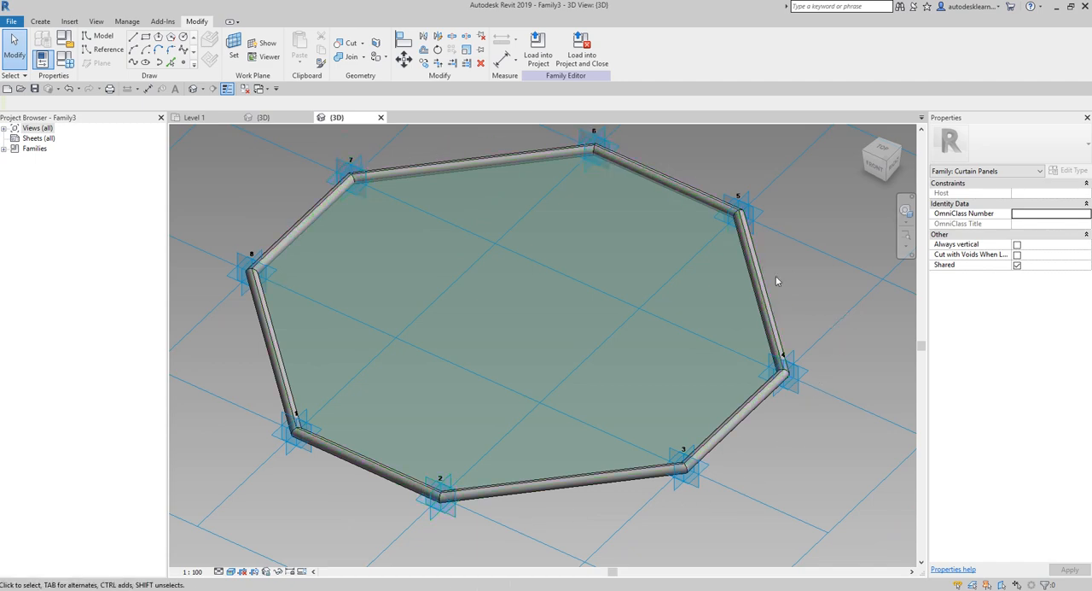
{"action": "key", "text": "Tab"}
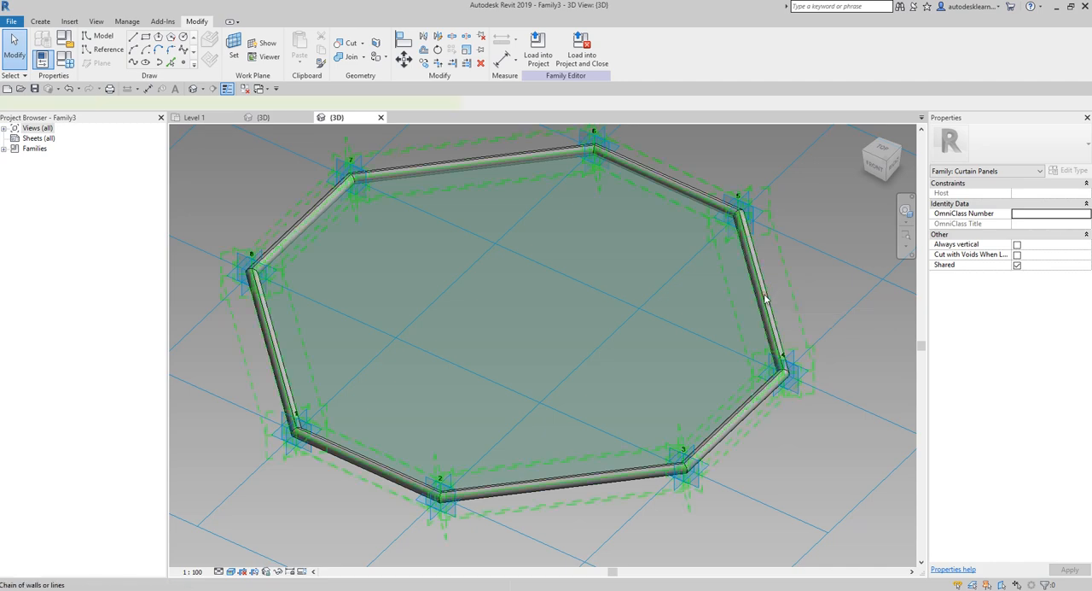
{"action": "left_click", "coordinate": [765, 298]}
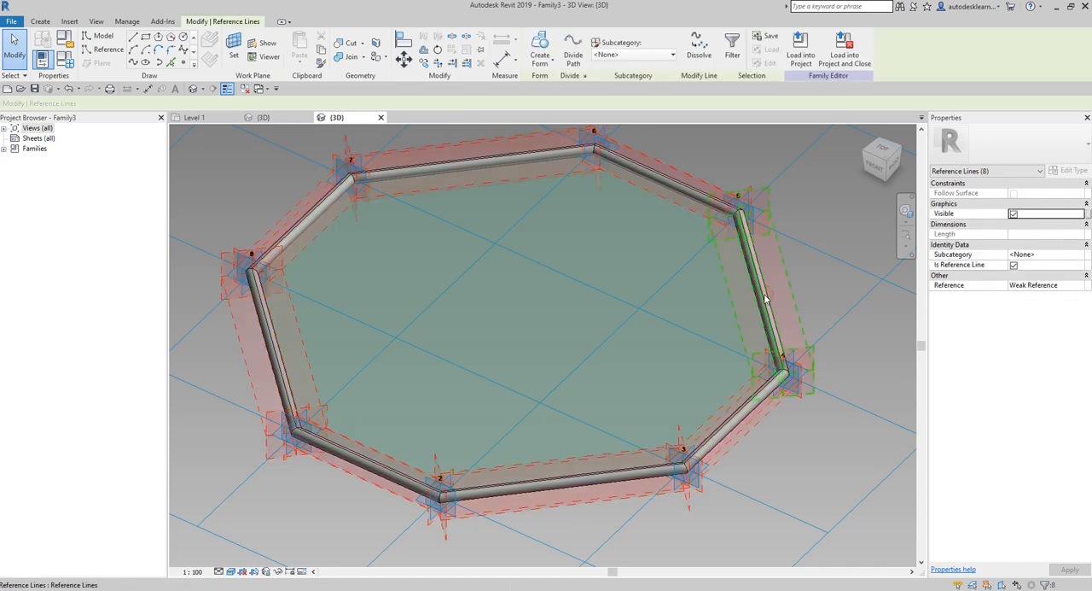
{"action": "left_click", "coordinate": [806, 466]}
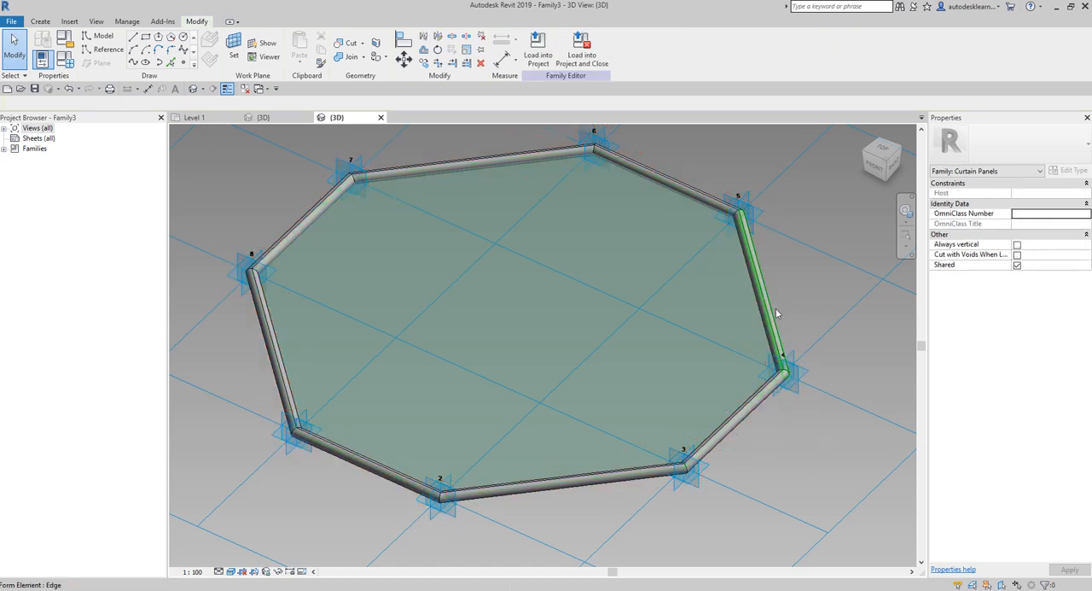
- Assign the Aluminum, Anodized Blue material from the AEC Metal library to the tubular octagon frame
{"action": "key", "text": "Tab"}
{"action": "key", "text": "Tab"}
{"action": "key", "text": "Tab"}
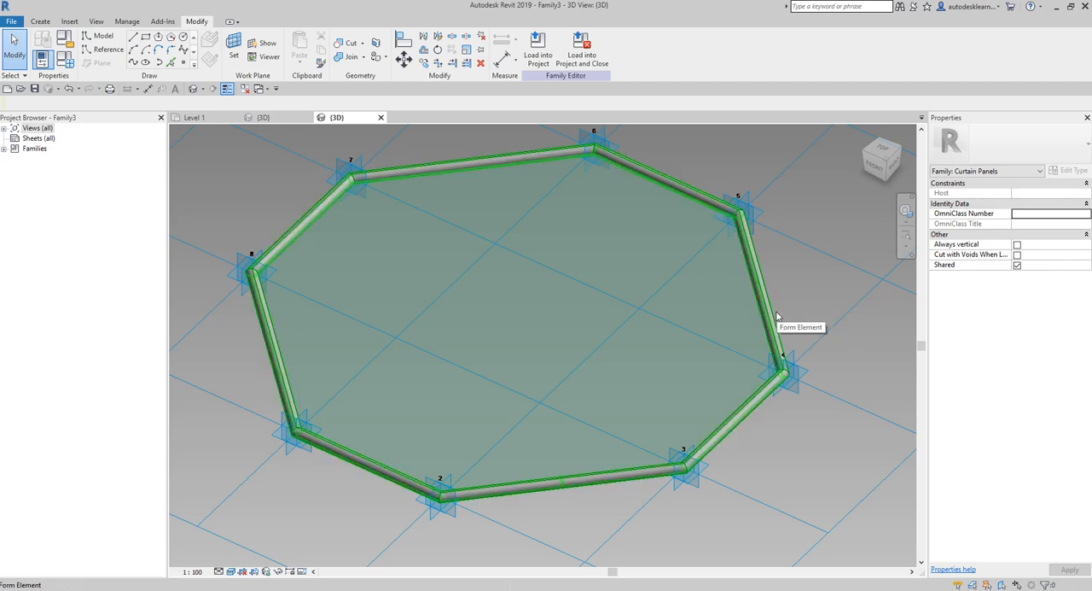
{"action": "left_click", "coordinate": [777, 316]}
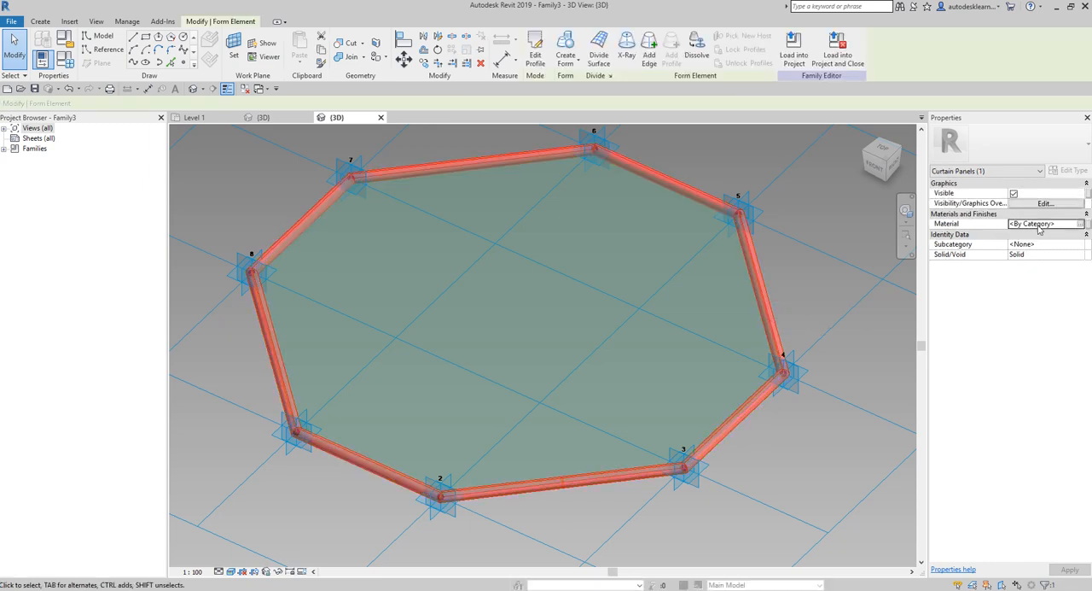
{"action": "left_click", "coordinate": [1081, 224]}
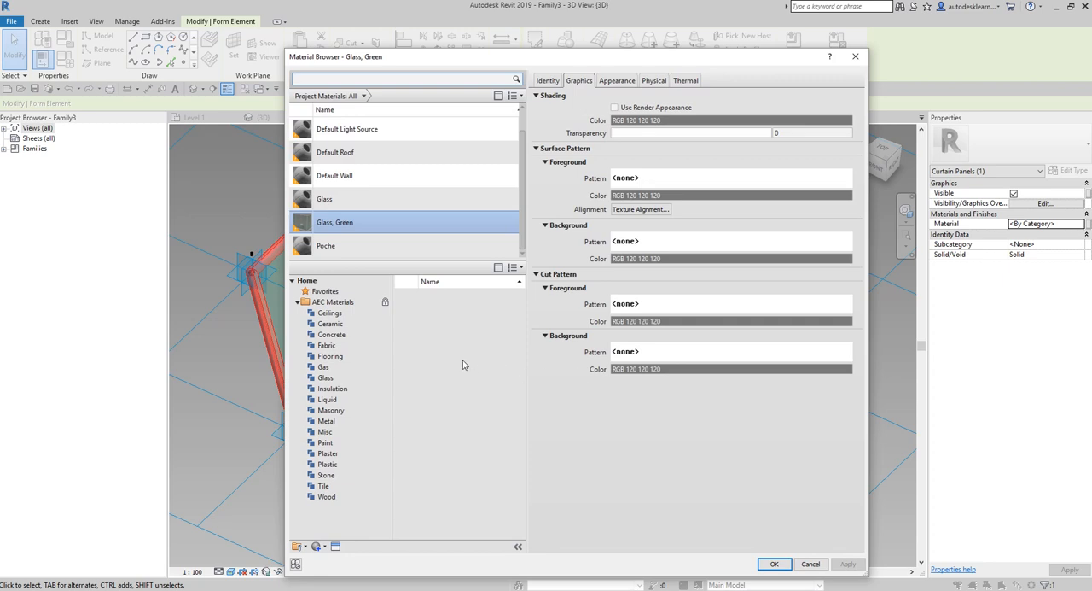
{"action": "left_click", "coordinate": [333, 423]}
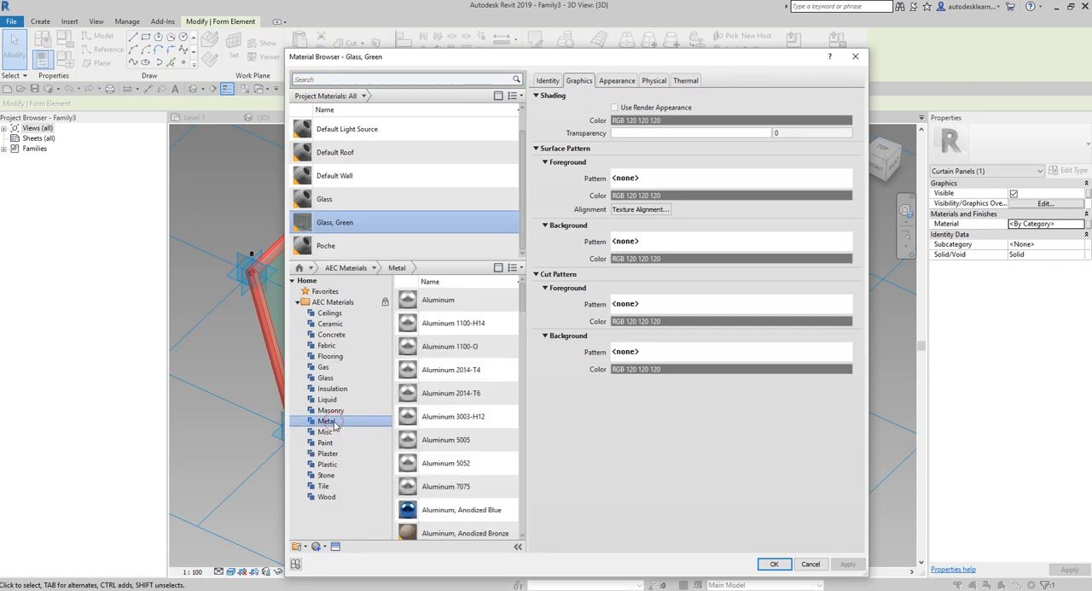
{"action": "scroll", "coordinate": [455, 474], "scroll_direction": "down", "scroll_amount": 3}
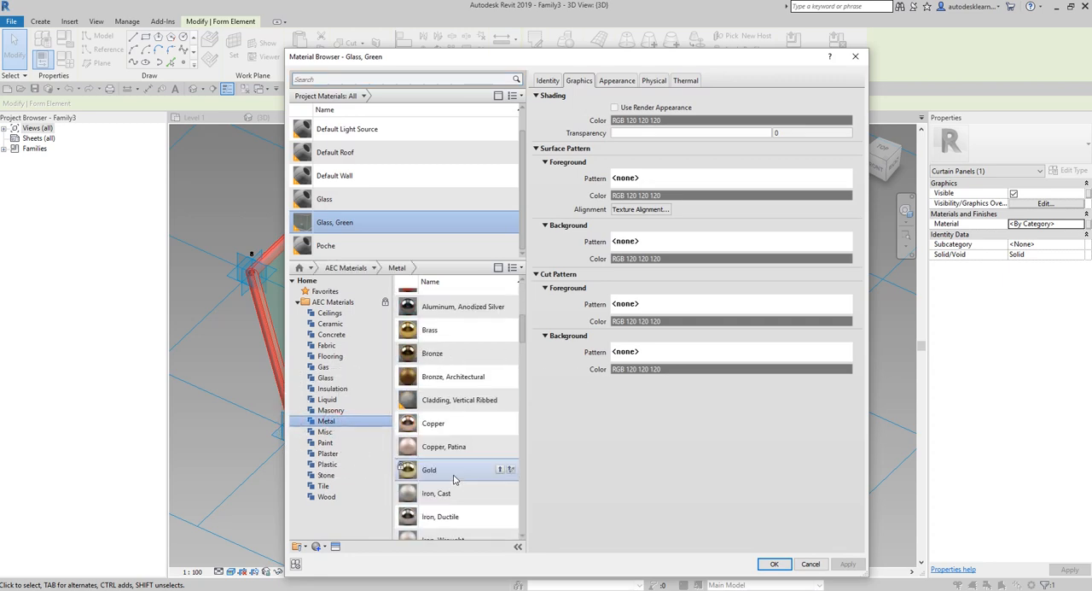
{"action": "scroll", "coordinate": [455, 474], "scroll_direction": "up", "scroll_amount": 1}
{"action": "left_click", "coordinate": [442, 378]}
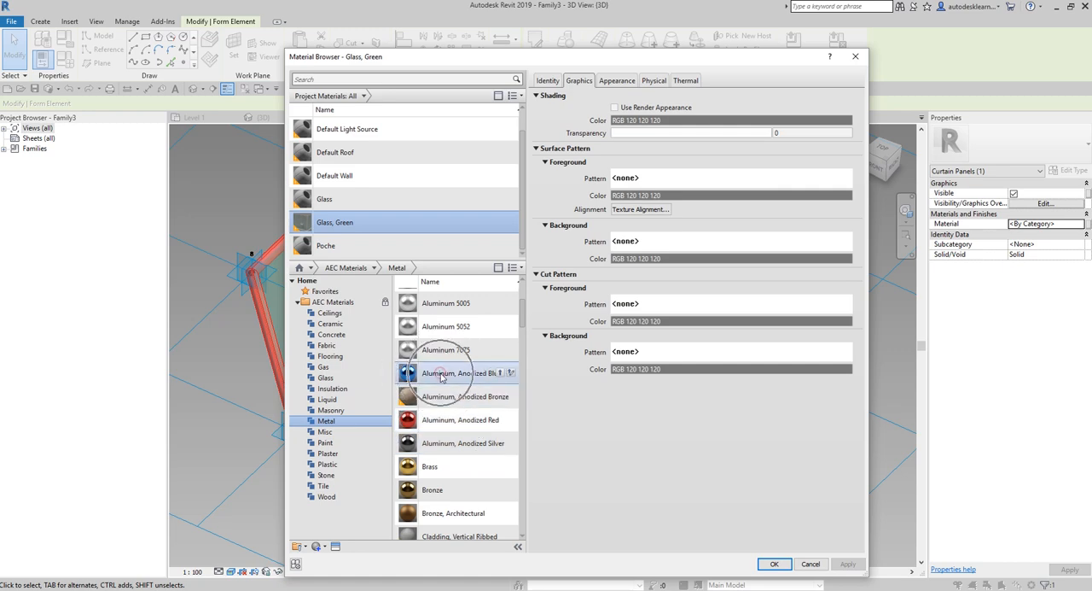
{"action": "double_click", "coordinate": [442, 377]}
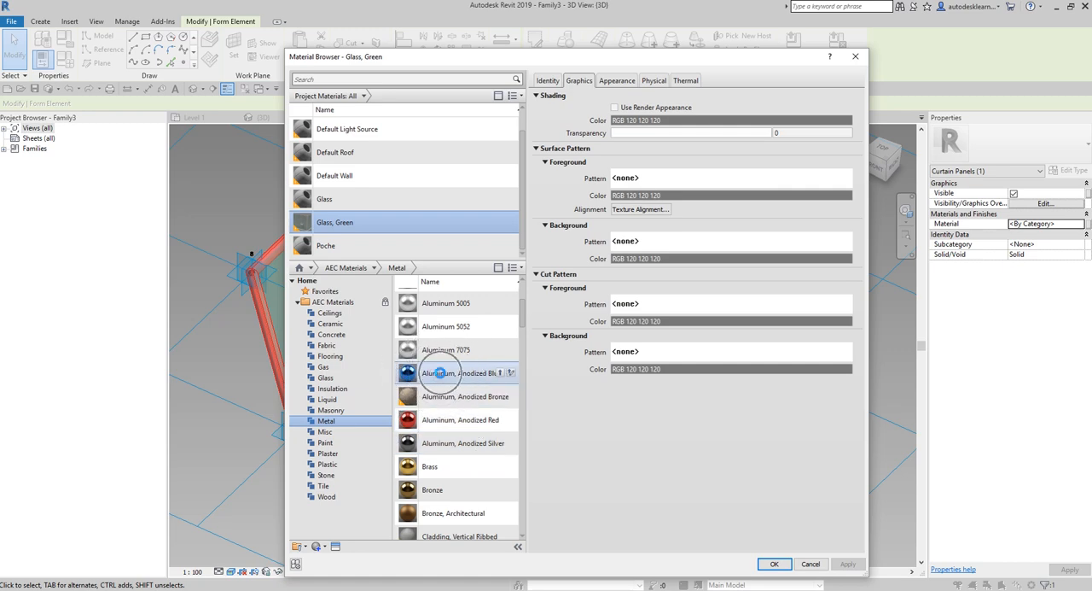
{"action": "key", "text": "ctrl"}
{"action": "key", "text": "ctrl"}
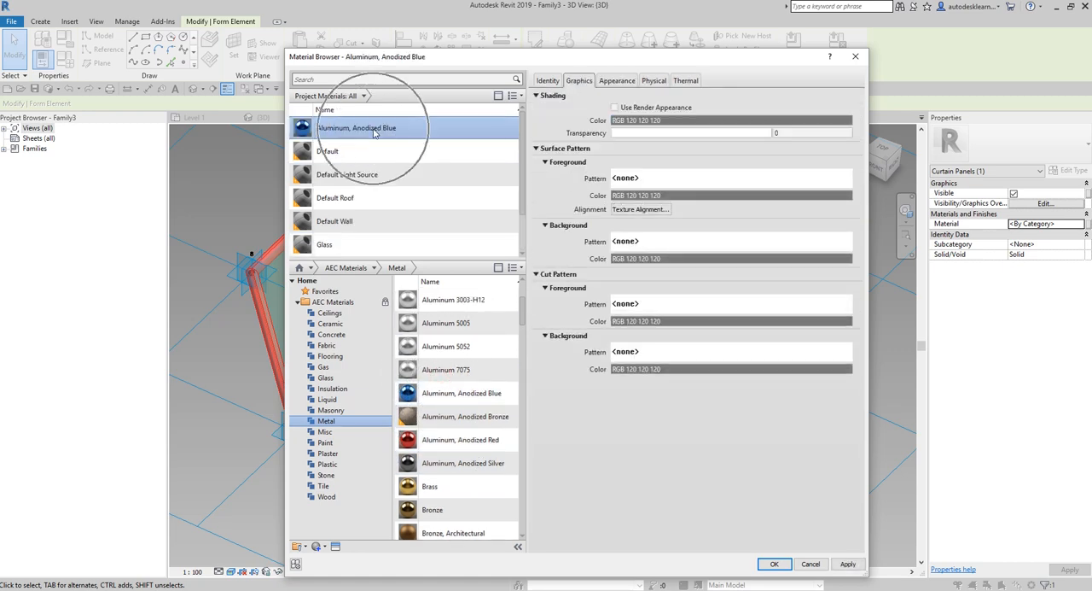
{"action": "left_click", "coordinate": [773, 563]}
{"action": "left_click", "coordinate": [825, 438]}
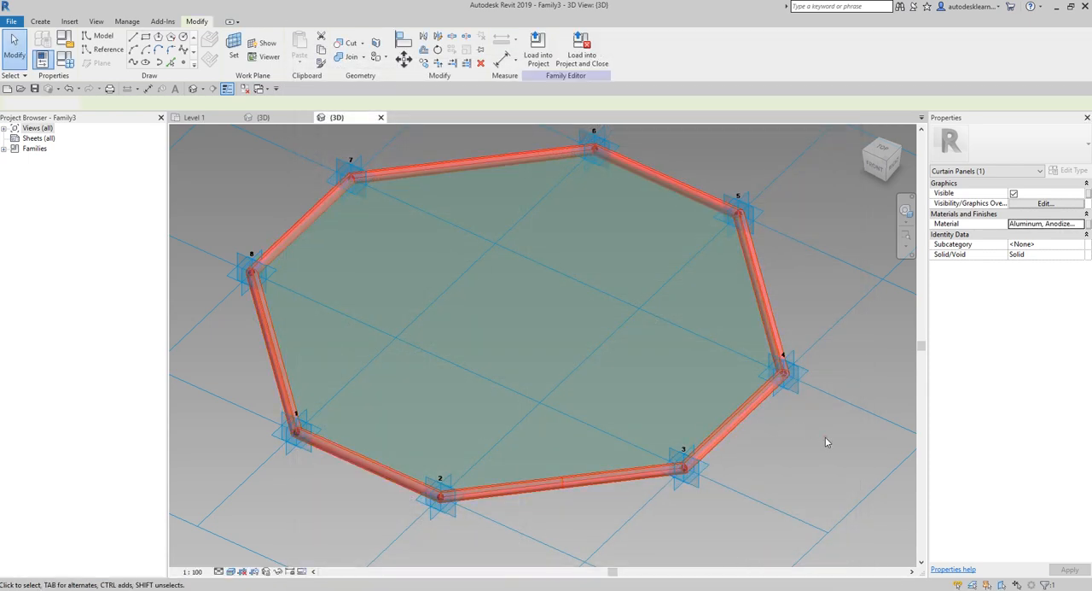
{"action": "middle_click_drag", "start_coordinate": [824, 442], "coordinate": [741, 475], "text": "shift"}
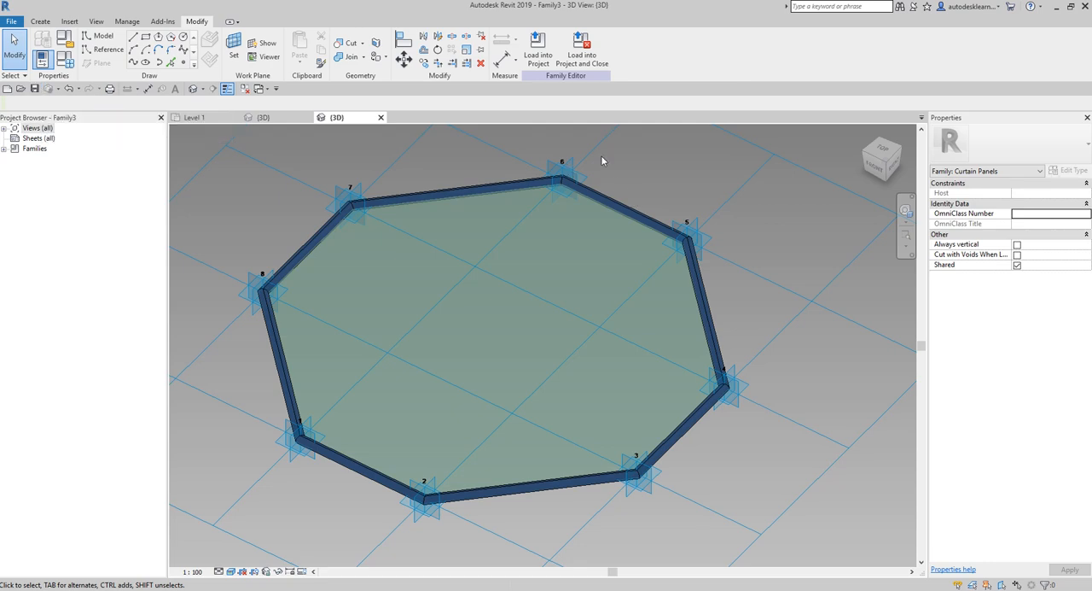
- Load the octagon panel family into the project and open the 3D view of the octagon-patterned mass
{"action": "key", "text": "ctrl"}
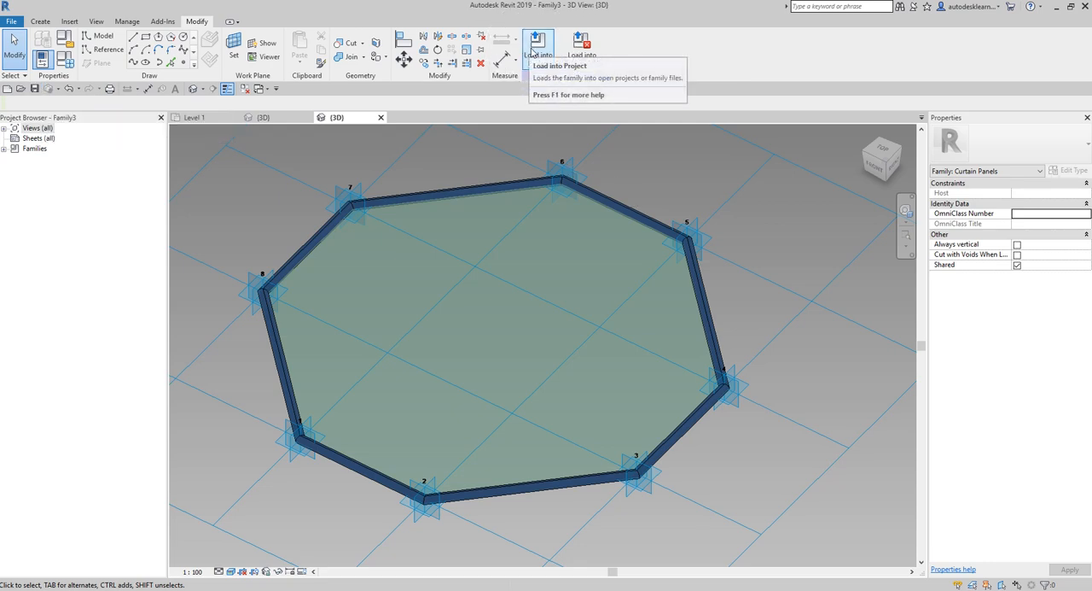
{"action": "left_click", "coordinate": [533, 54]}
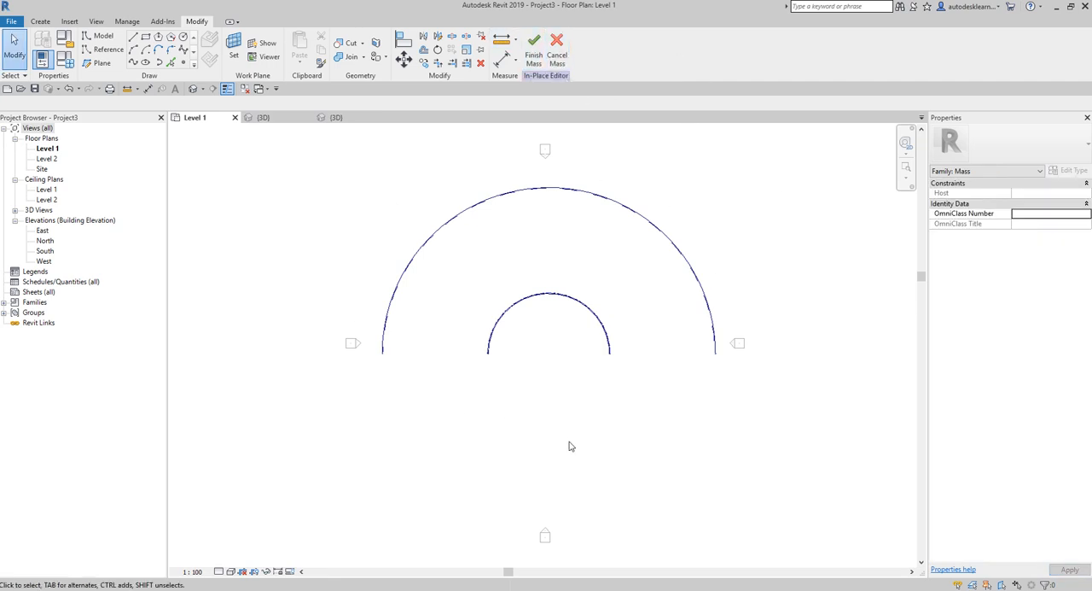
{"action": "left_click", "coordinate": [260, 117]}
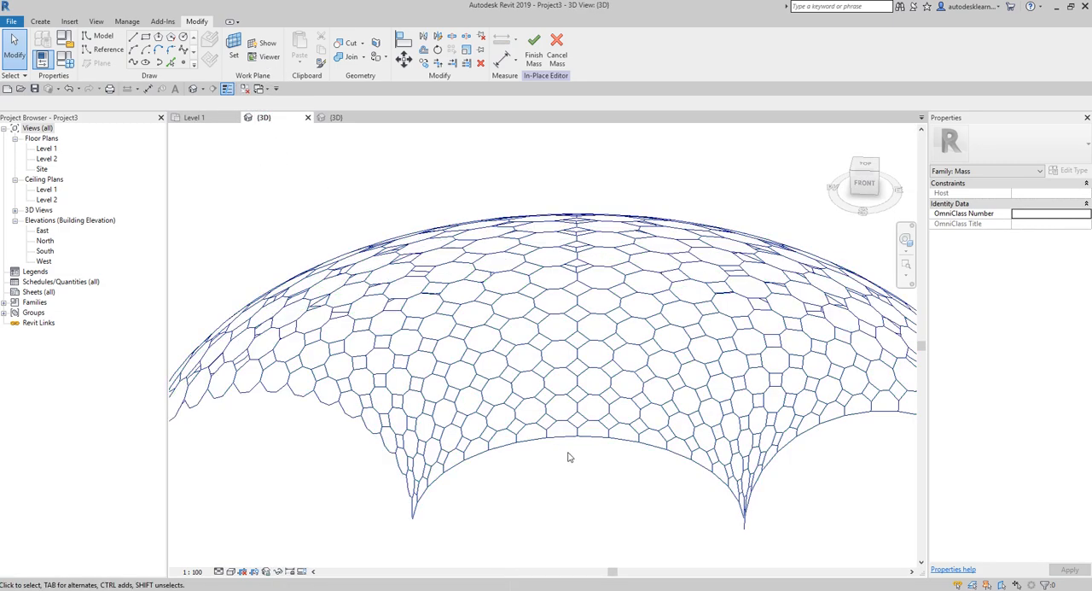
{"action": "scroll", "coordinate": [570, 457], "scroll_direction": "down", "scroll_amount": 2}
{"action": "middle_click_drag", "start_coordinate": [623, 463], "coordinate": [534, 381], "text": "shift"}
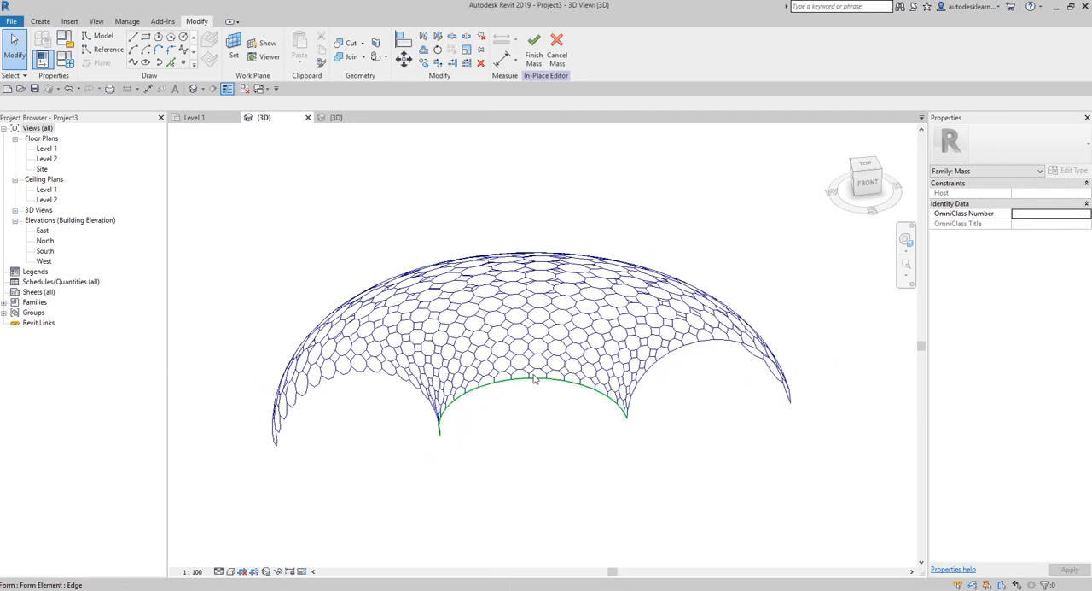
- Apply the Family3 octagon panel type to the arched mass's divided surface in place of the plain Octagon pattern
{"action": "key", "text": "Tab"}
{"action": "left_click", "coordinate": [533, 376]}
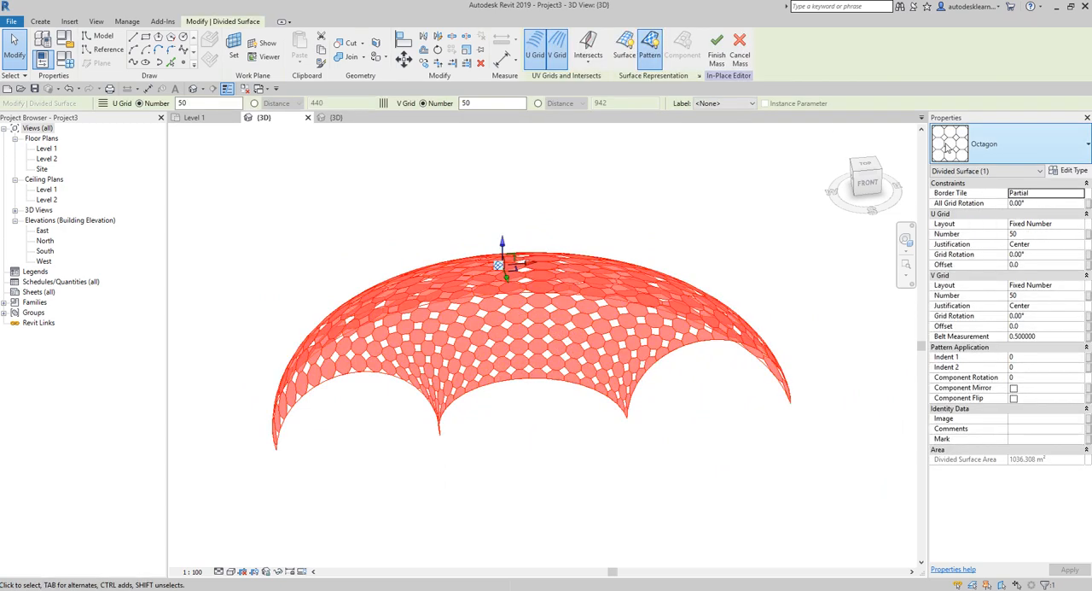
{"action": "left_click", "coordinate": [1072, 145]}
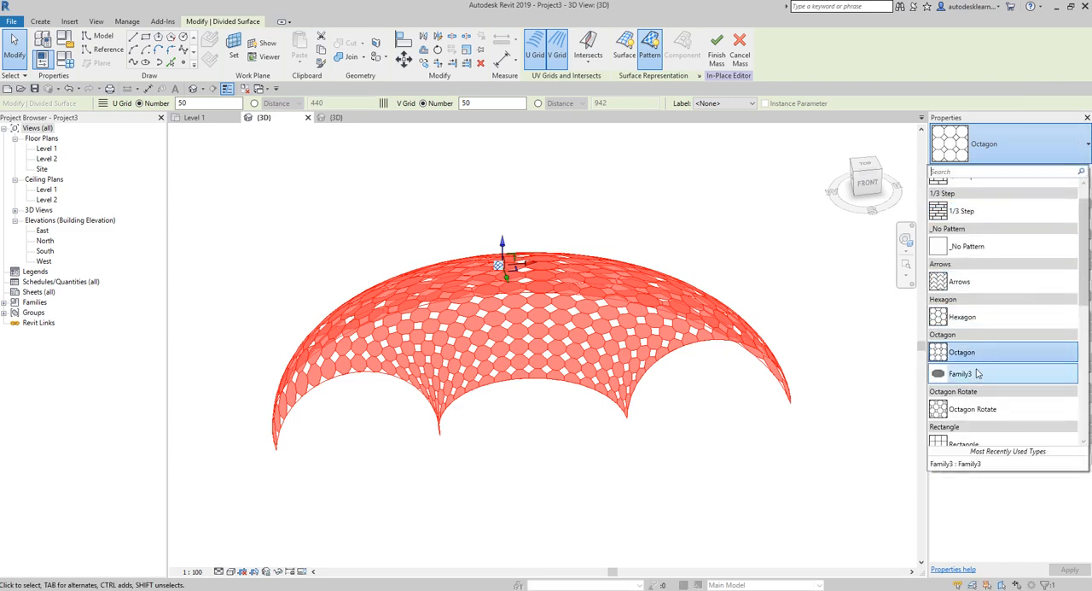
{"action": "mouse_move", "coordinate": [978, 374]}
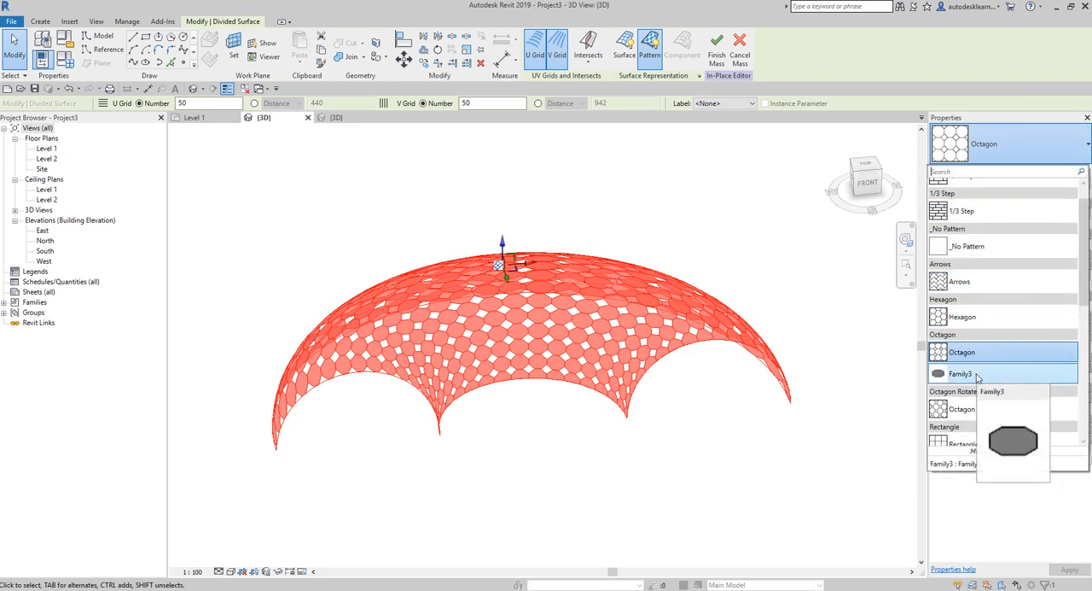
{"action": "left_click", "coordinate": [977, 375]}
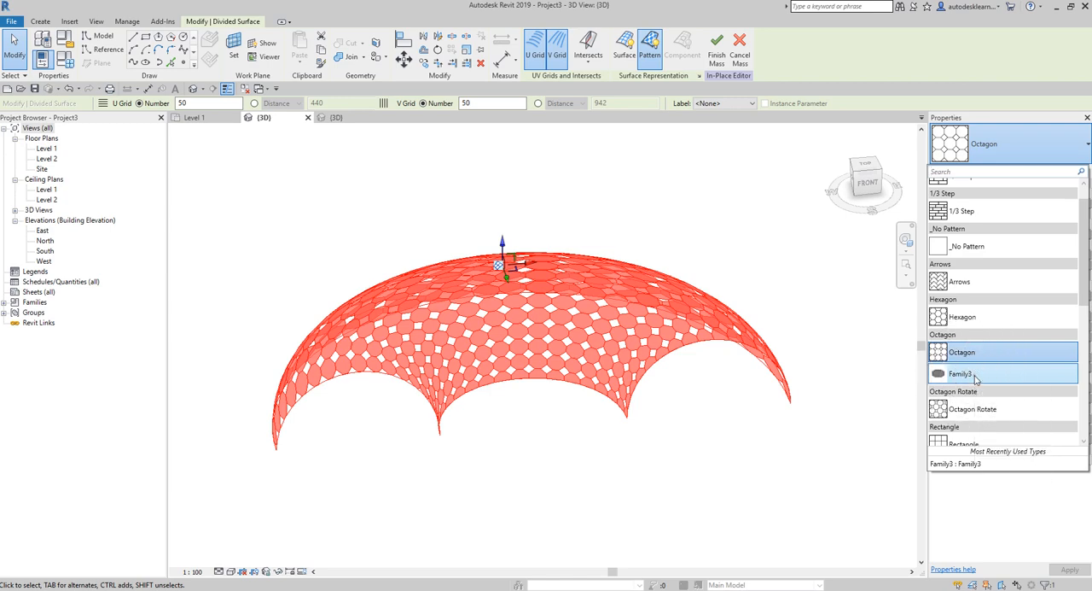
{"action": "left_click", "coordinate": [975, 374]}
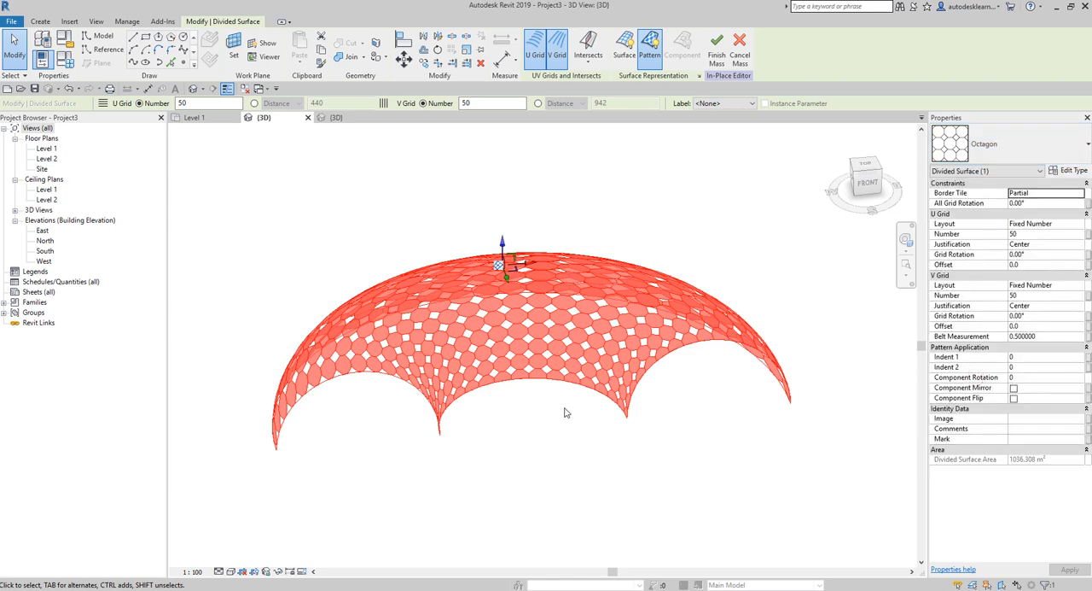
{"action": "left_click", "coordinate": [515, 479]}
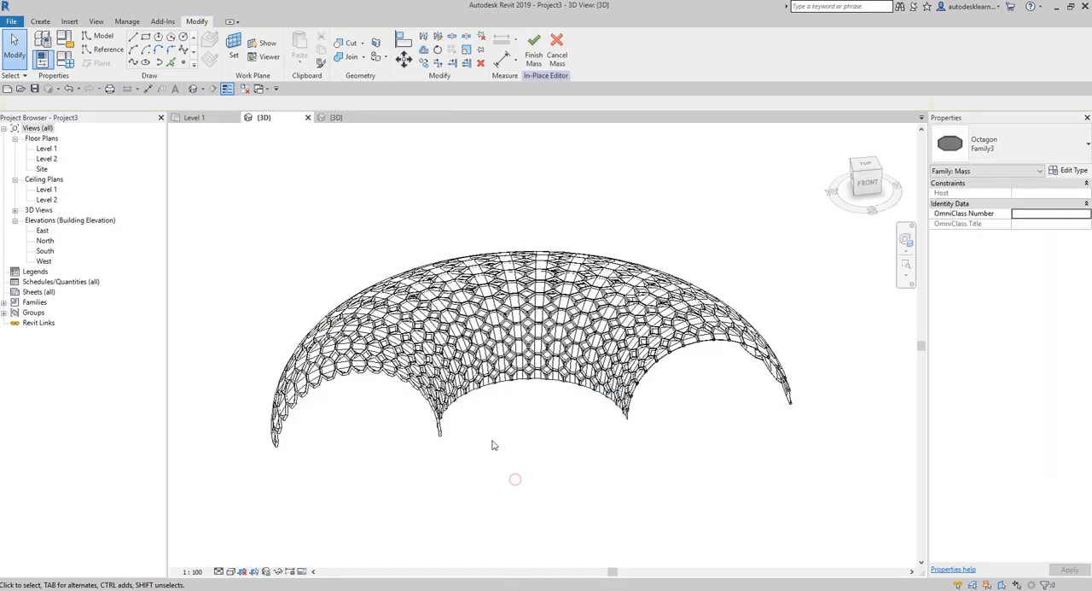
- Set the project's 3D view of the panelled mass to the Realistic visual style
{"action": "scroll", "coordinate": [493, 445], "scroll_direction": "up", "scroll_amount": 5}
{"action": "middle_click_drag", "start_coordinate": [533, 431], "coordinate": [682, 500]}
{"action": "middle_click_drag", "start_coordinate": [656, 397], "coordinate": [637, 531], "text": "shift"}
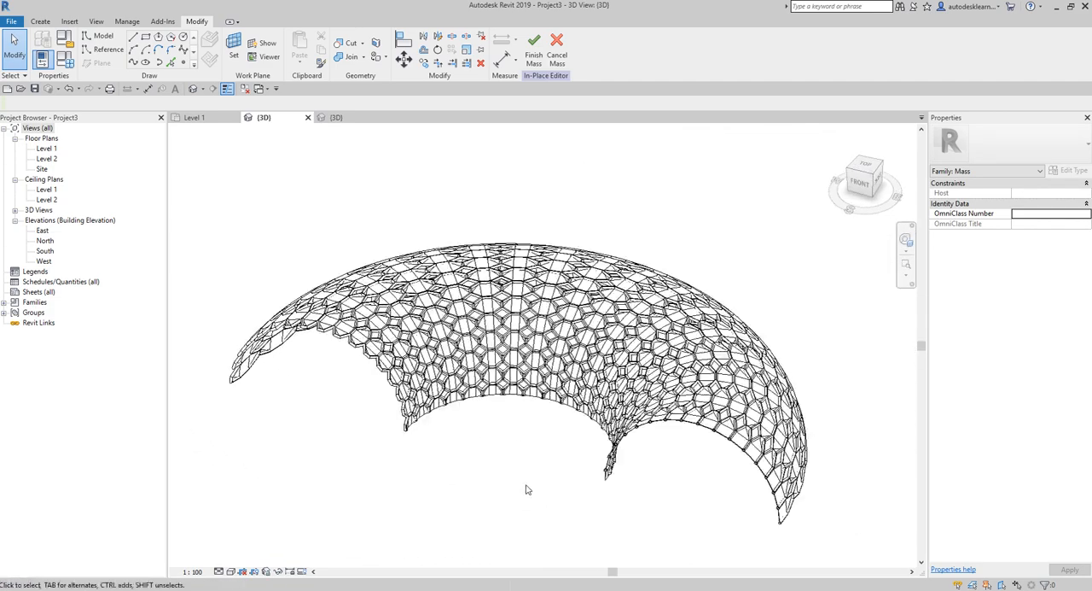
{"action": "middle_click_drag", "start_coordinate": [527, 489], "coordinate": [592, 493], "text": "shift"}
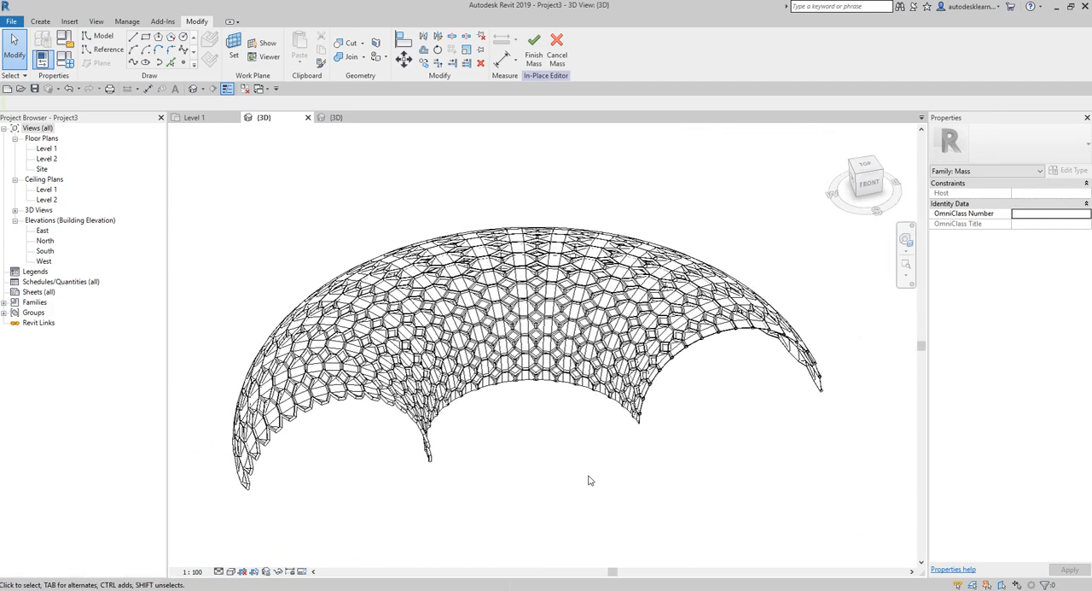
{"action": "left_click", "coordinate": [230, 571]}
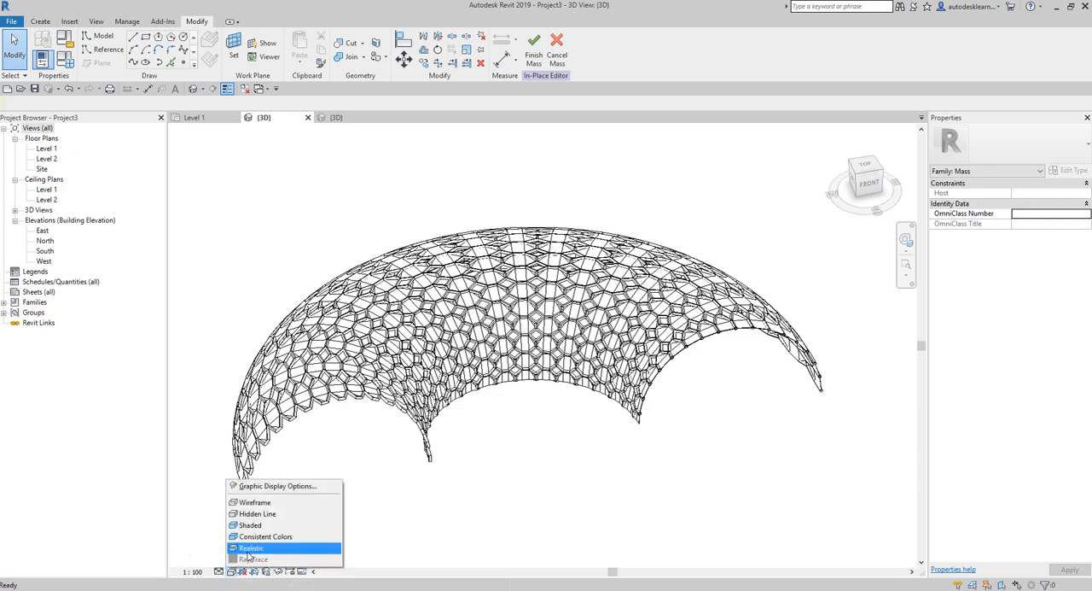
{"action": "left_click", "coordinate": [248, 550]}
- Finish the in-place mass and return the project's 3D view to its home orientation
{"action": "scroll", "coordinate": [547, 473], "scroll_direction": "up", "scroll_amount": 2}
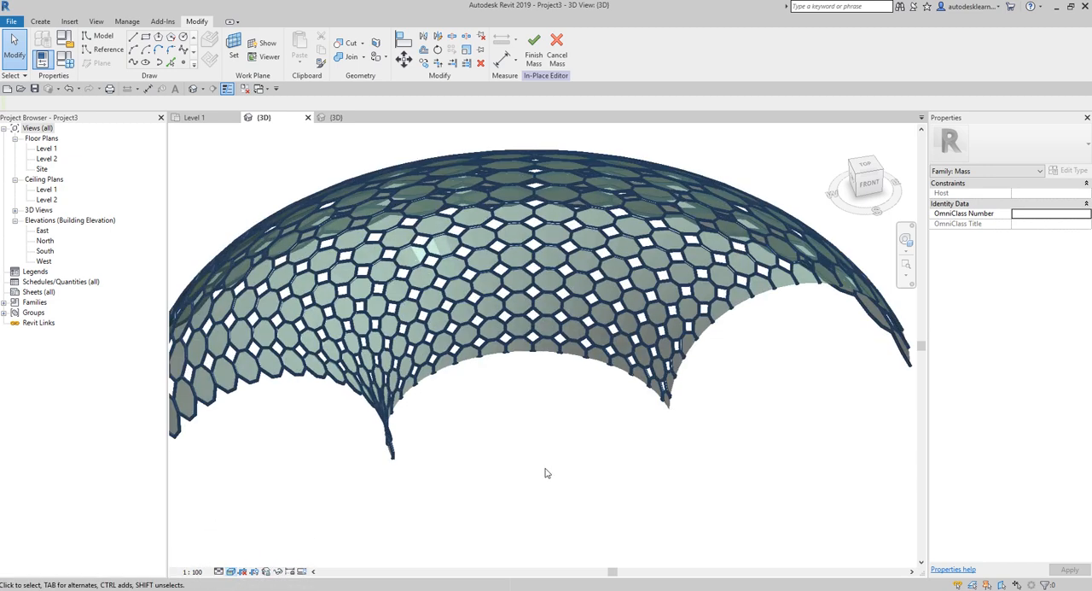
{"action": "middle_click_drag", "start_coordinate": [547, 473], "coordinate": [626, 476], "text": "shift"}
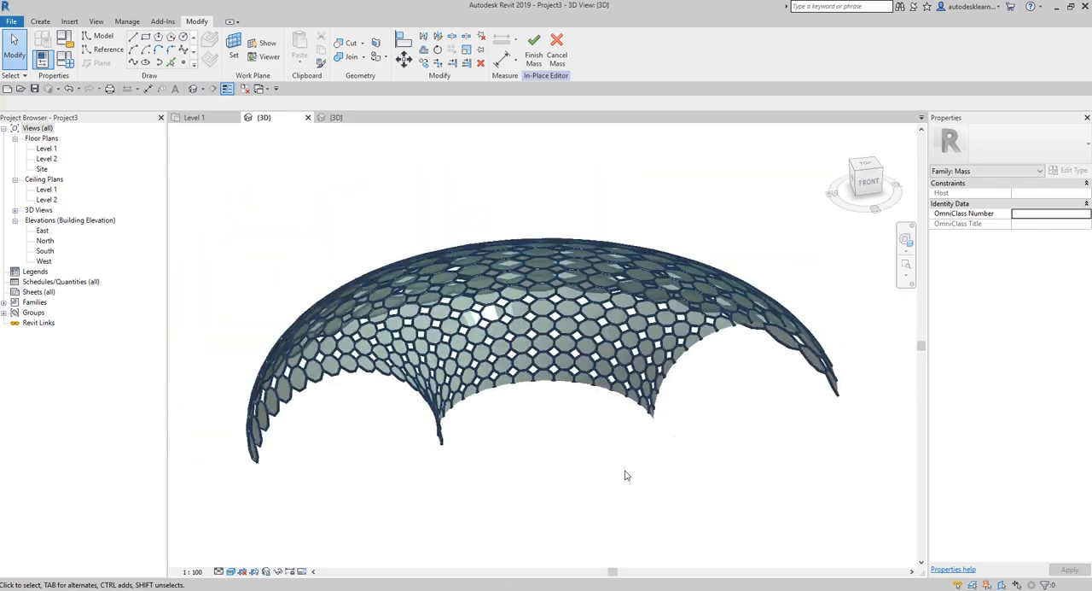
{"action": "left_click", "coordinate": [842, 134]}
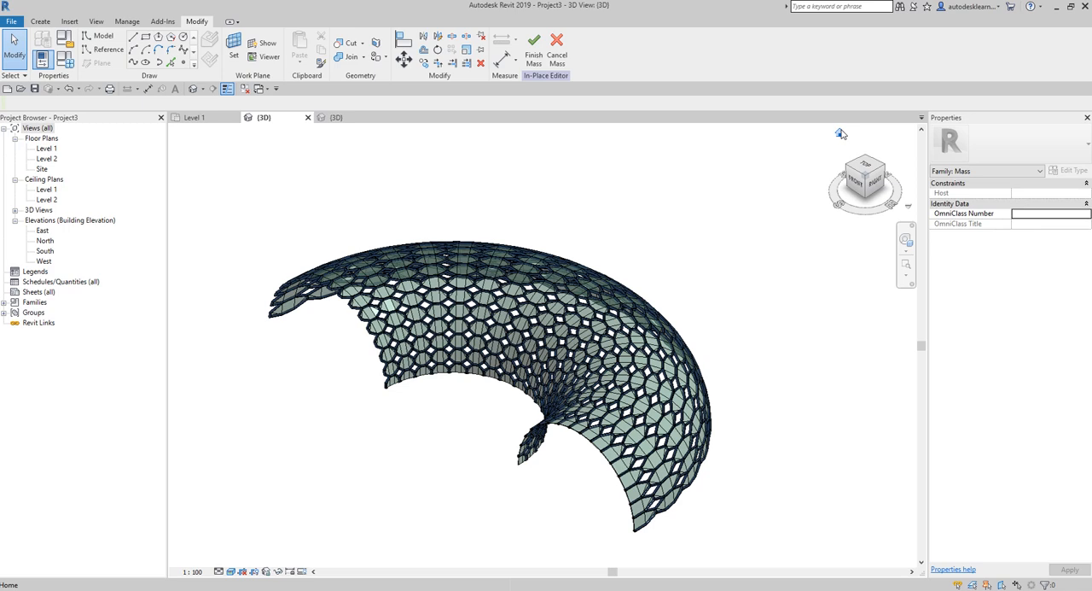
{"action": "left_click", "coordinate": [858, 170]}
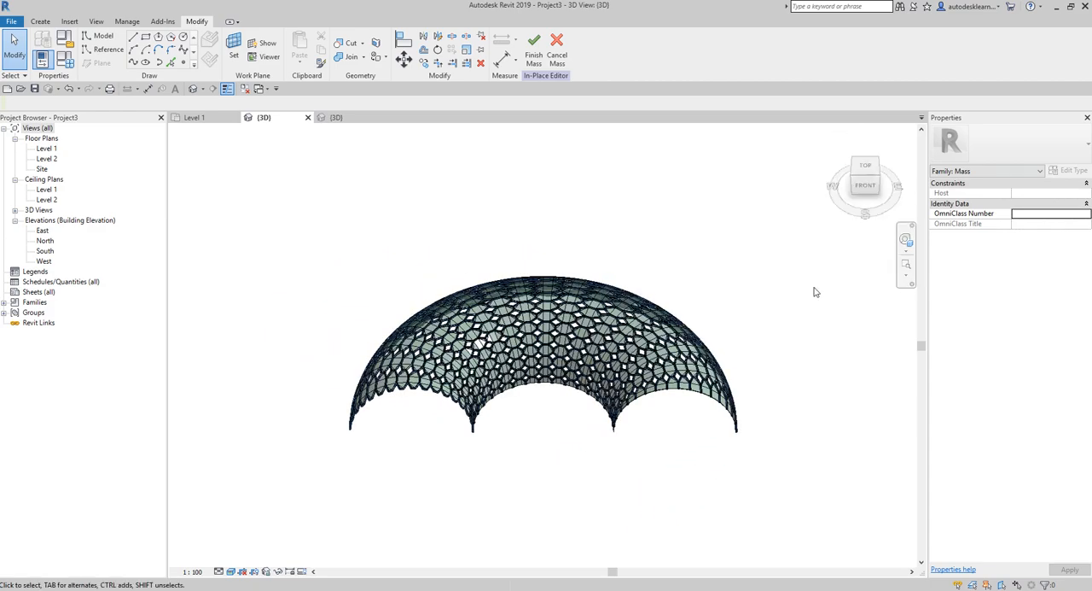
{"action": "left_click", "coordinate": [533, 55]}
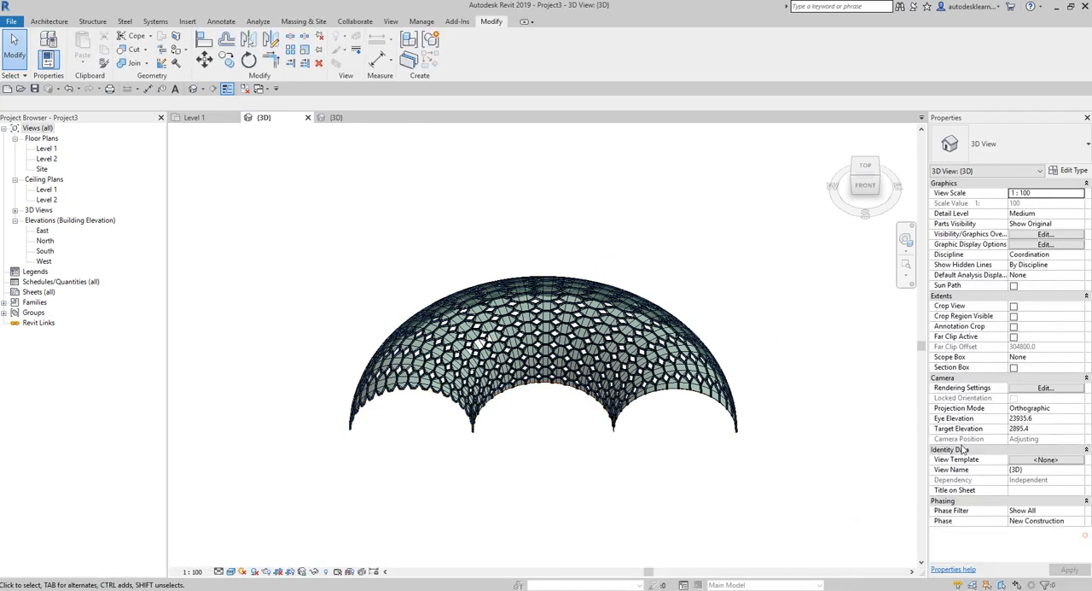
{"action": "middle_click_drag", "start_coordinate": [614, 478], "coordinate": [541, 487], "text": "shift"}
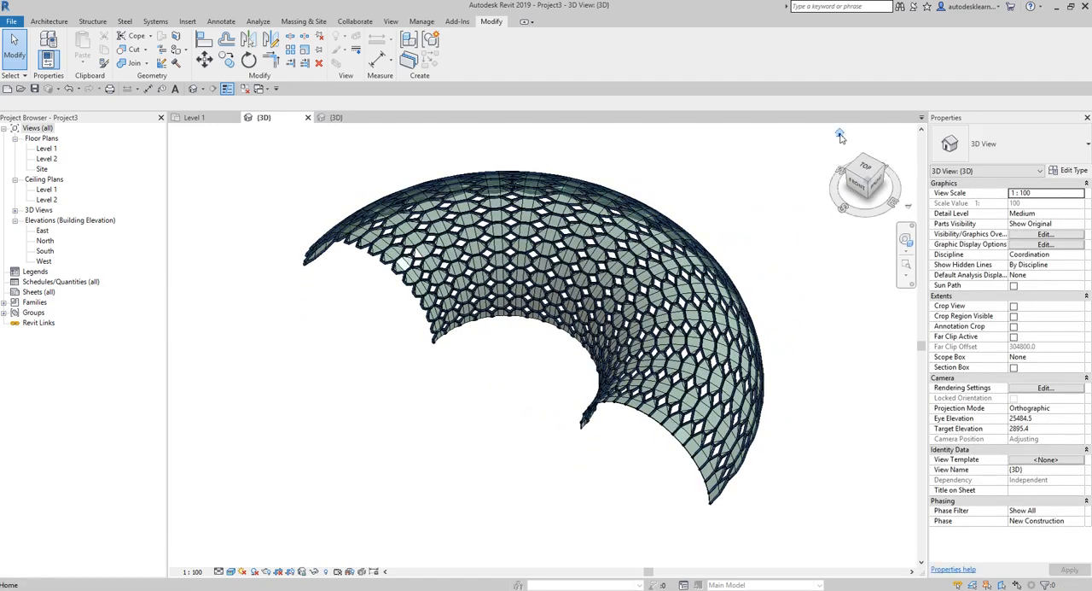
{"action": "left_click", "coordinate": [840, 135]}
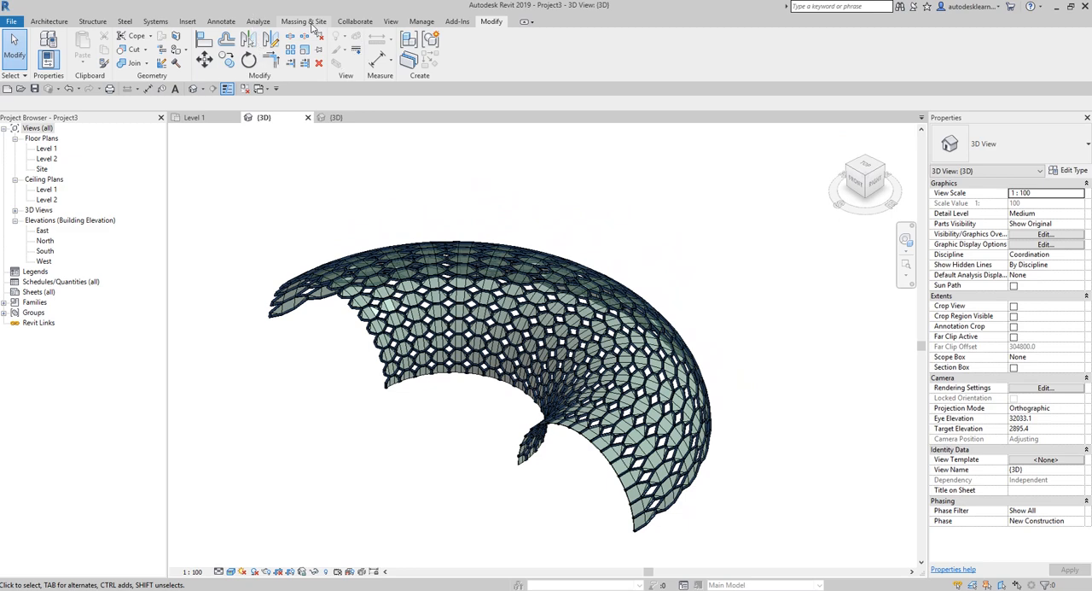